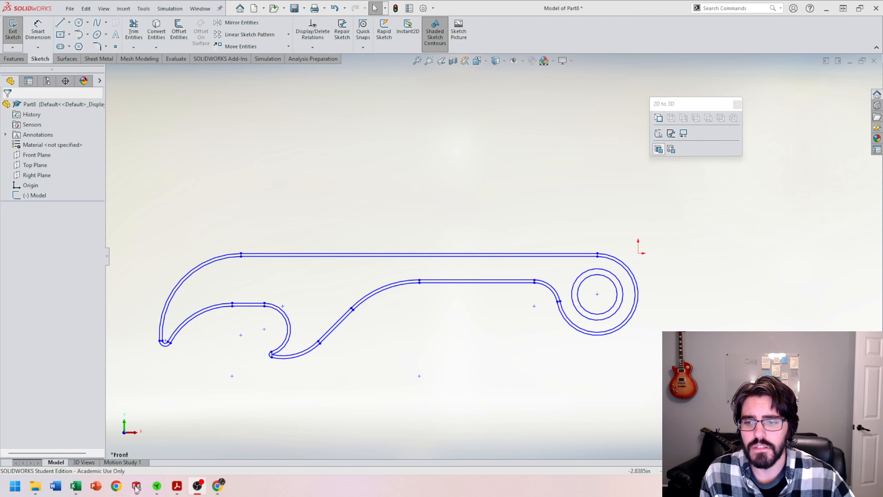
# - Switch to Acrobat Reader to examine the whole Ye Ole Pop Topper drawing, and return to the SOLIDWORKS part
pyautogui.moveTo(177, 486)
pyautogui.click(217, 425)
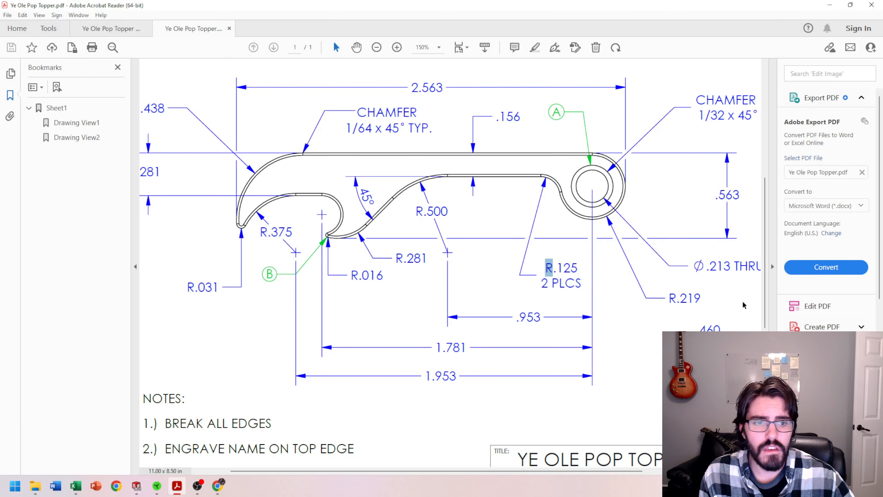
pyautogui.keyDown('ctrl'); pyautogui.scroll(-2, 677, 326); pyautogui.keyUp('ctrl')
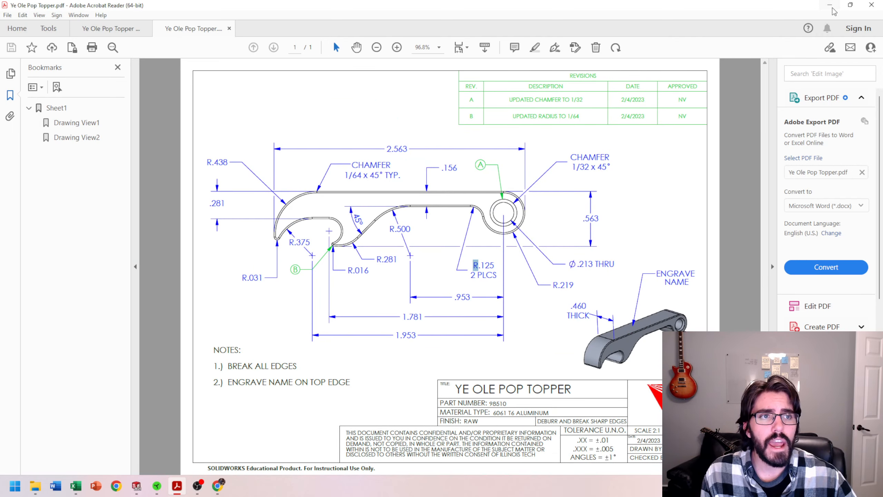
pyautogui.click(832, 7)
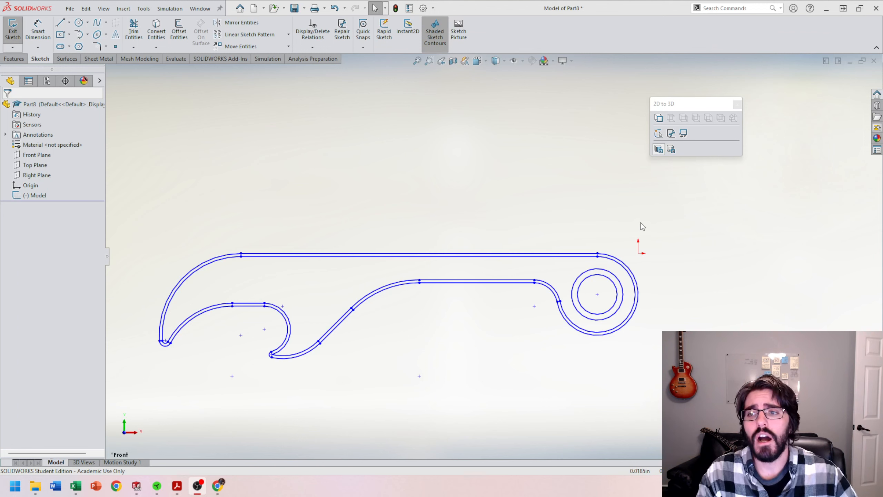
# - Exit the imported bottle-opener sketch and rename it "Reference Sketch"
pyautogui.click(286, 181)
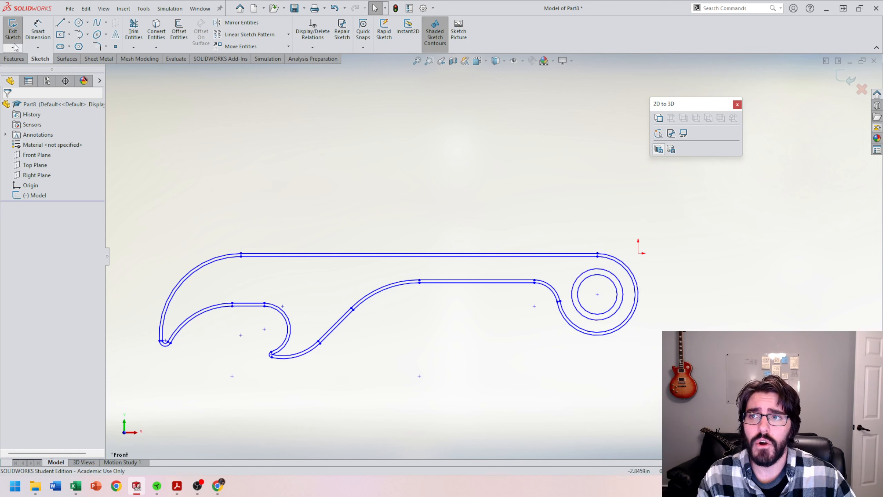
pyautogui.click(12, 28)
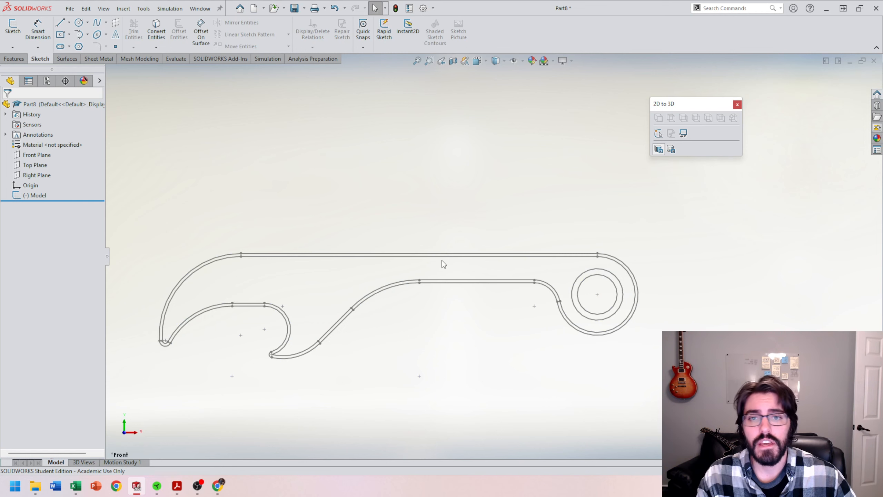
pyautogui.click(38, 197)
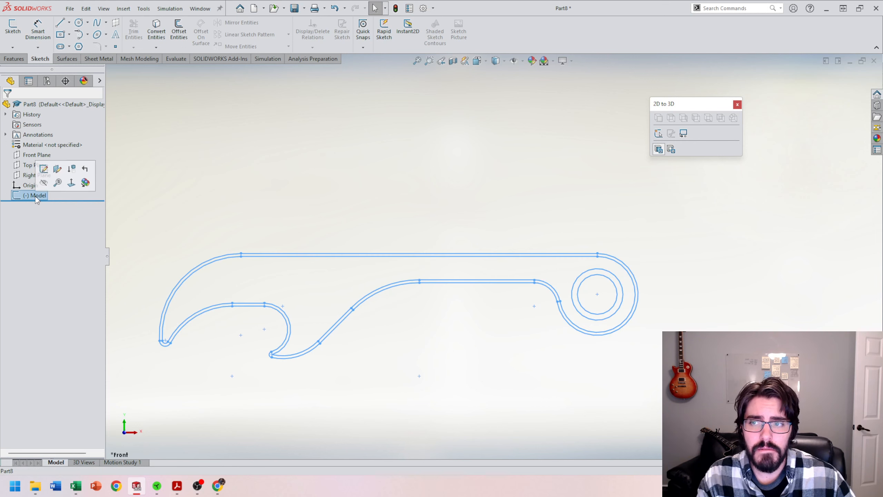
pyautogui.click(36, 195)
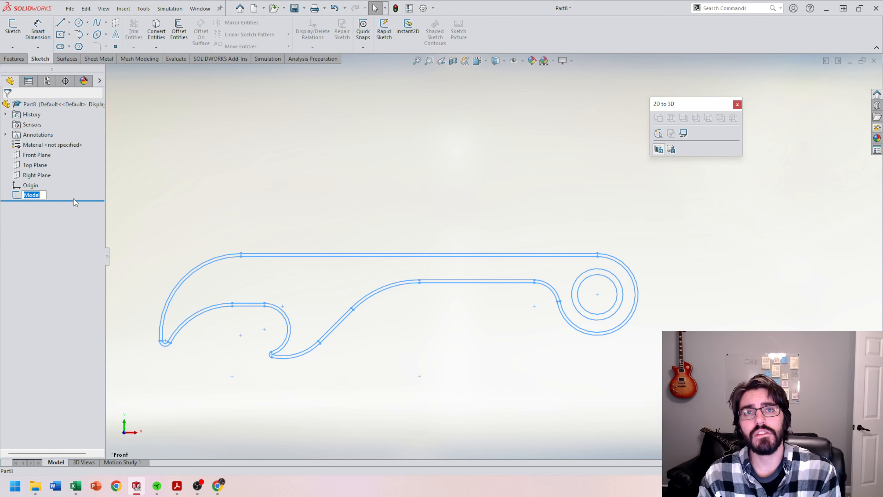
pyautogui.write('Ref')
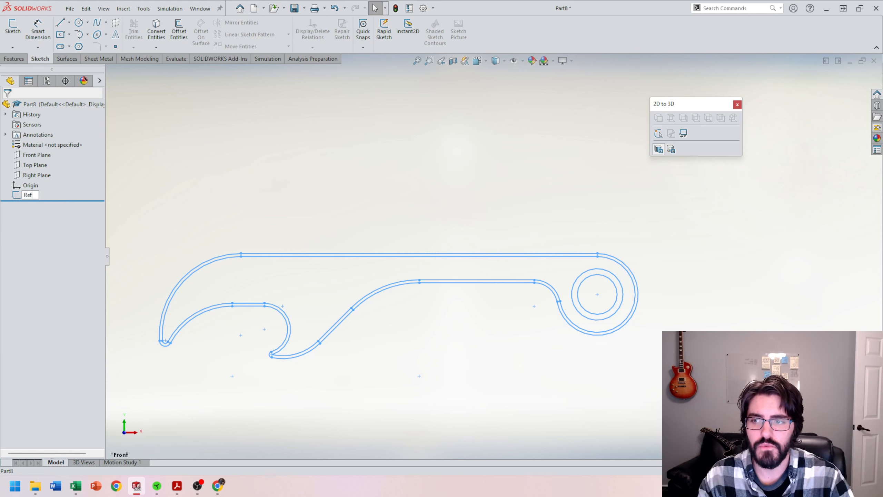
pyautogui.write('erence Sketch')
pyautogui.press('Return')
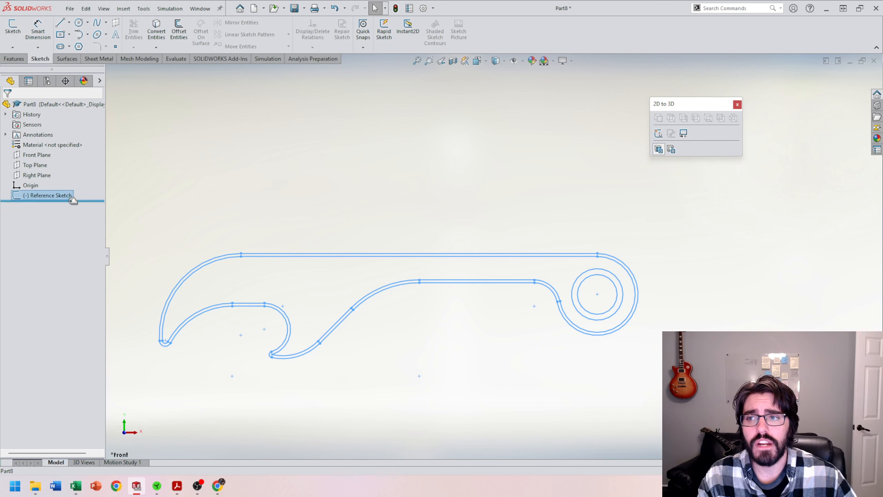
pyautogui.rightClick(42, 196)
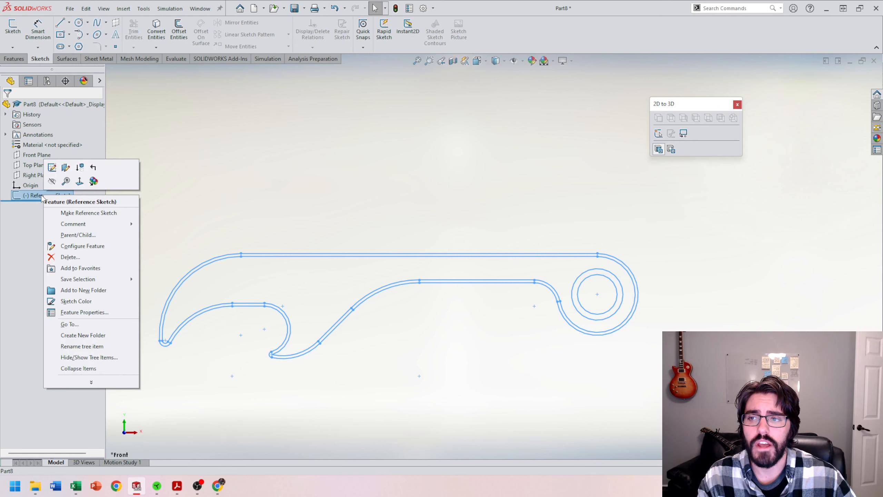
pyautogui.click(90, 382)
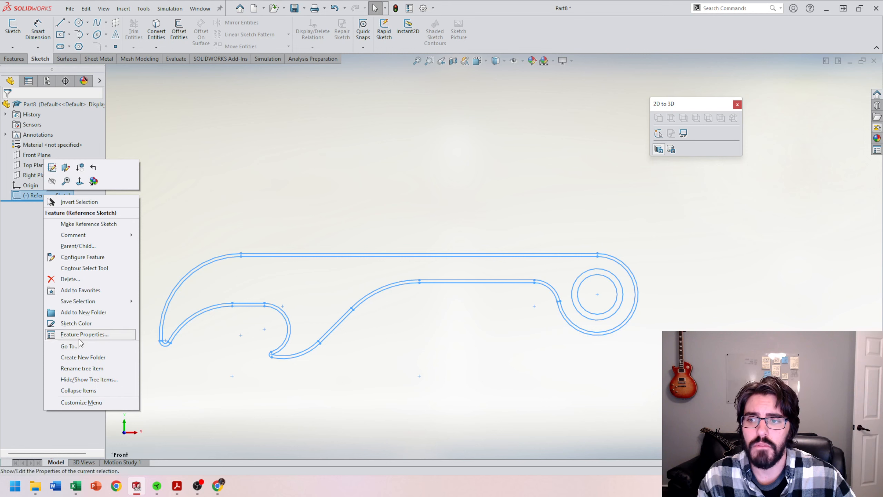
pyautogui.click(79, 336)
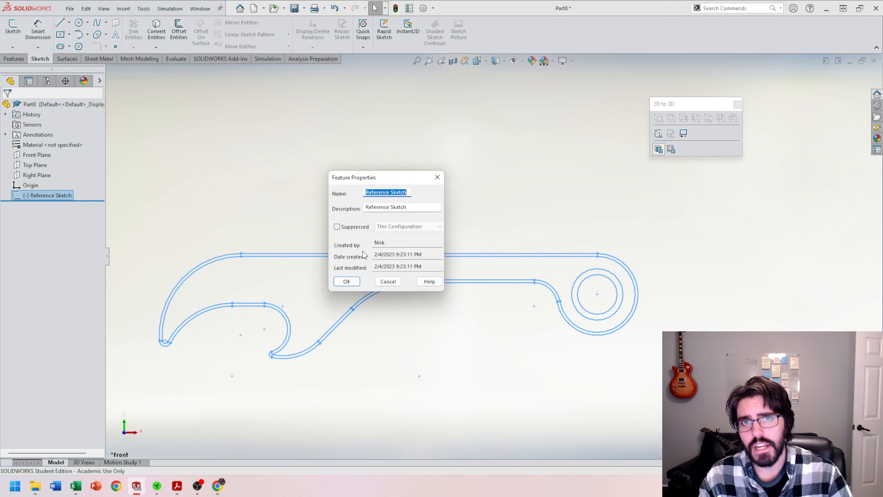
pyautogui.click(441, 178)
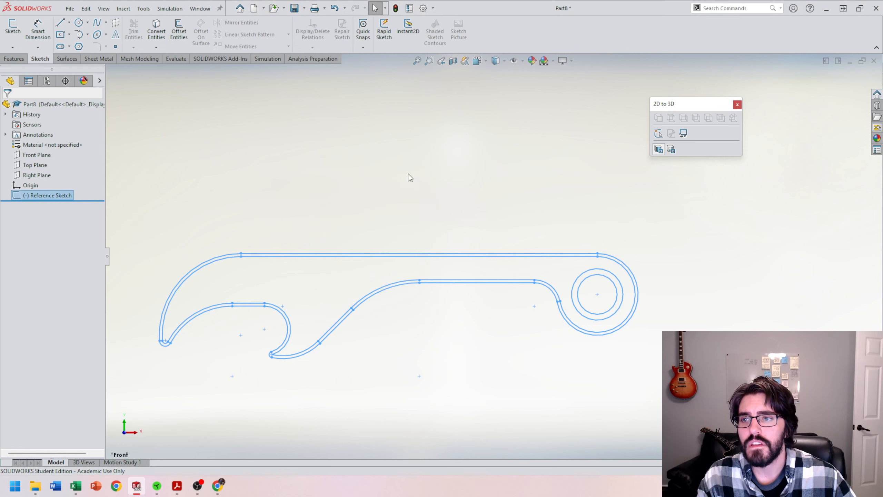
pyautogui.click(408, 174)
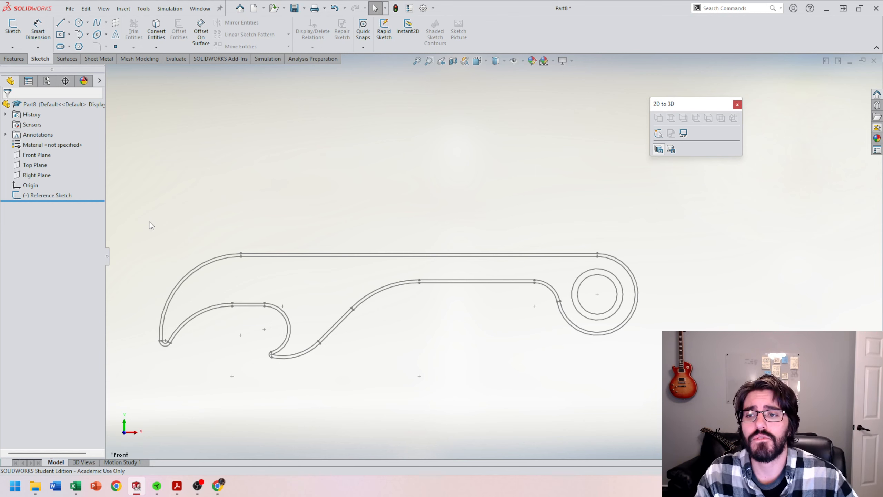
# - Set the sketch color of the Reference Sketch to red from the standard palette
pyautogui.rightClick(35, 195)
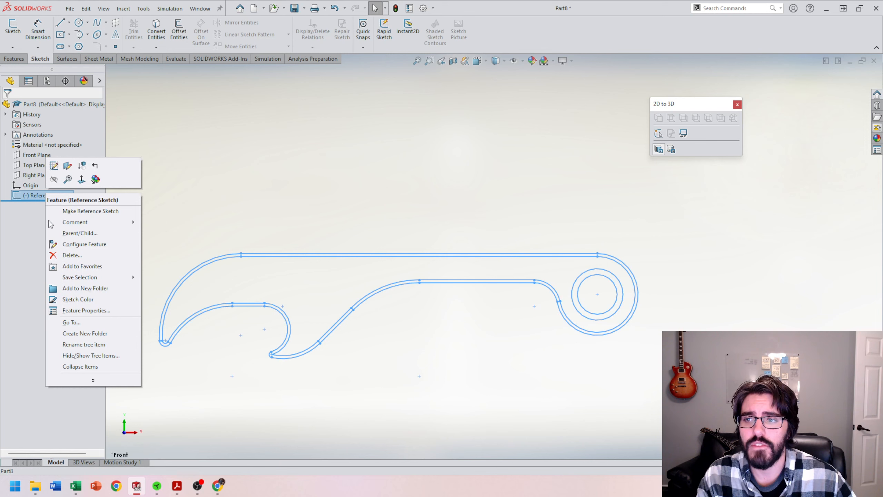
pyautogui.click(95, 299)
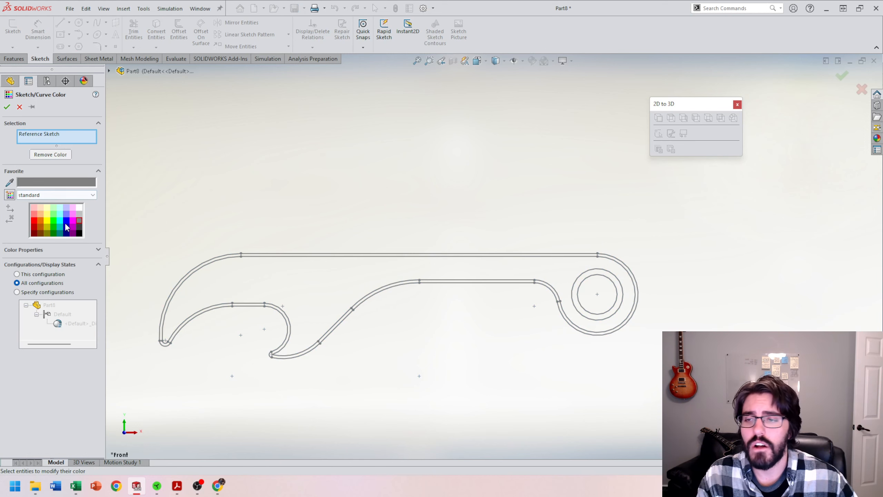
pyautogui.click(34, 220)
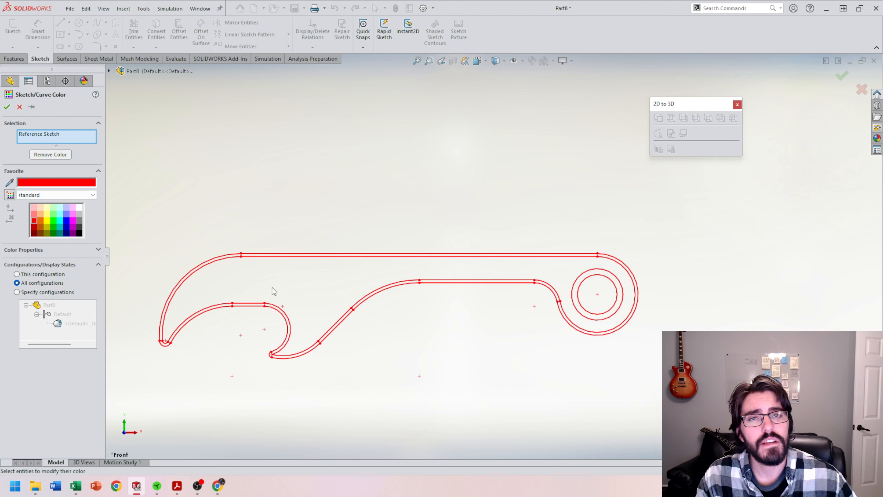
pyautogui.click(7, 107)
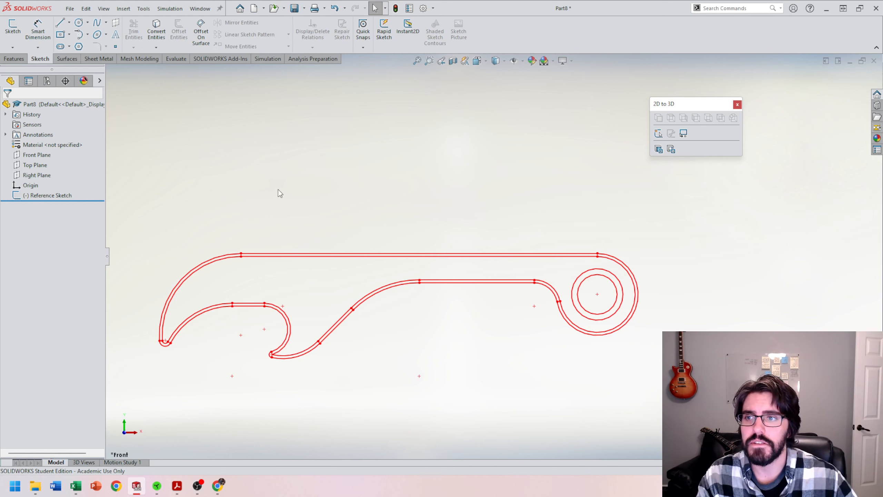
# - Start a new sketch on the Front Plane
pyautogui.click(36, 155)
pyautogui.click(56, 143)
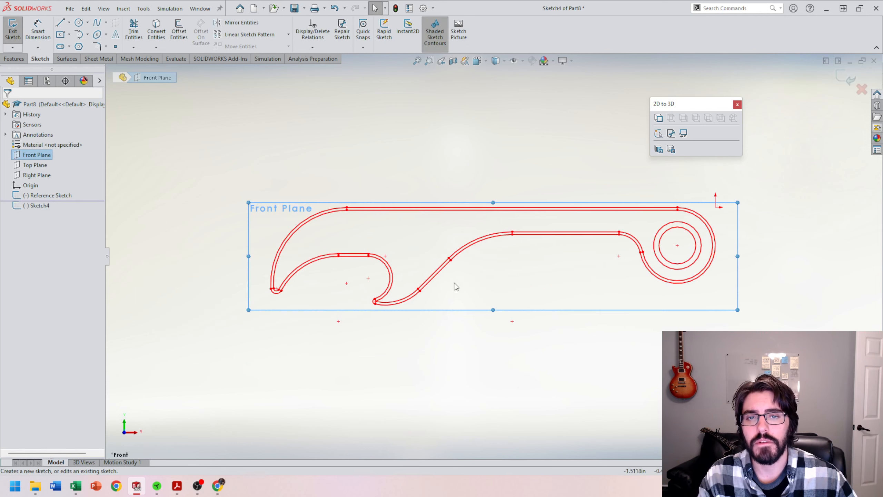
pyautogui.scroll(-2, 480, 223)
pyautogui.scroll(1, 483, 224)
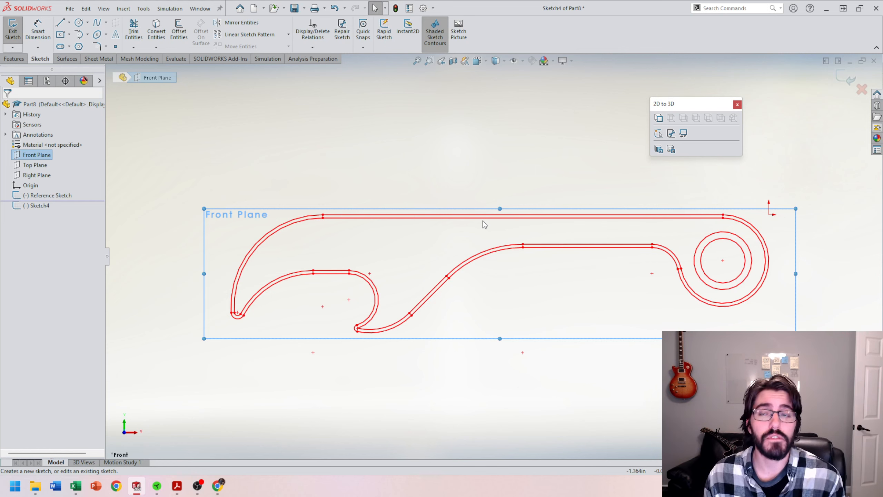
pyautogui.click(438, 219)
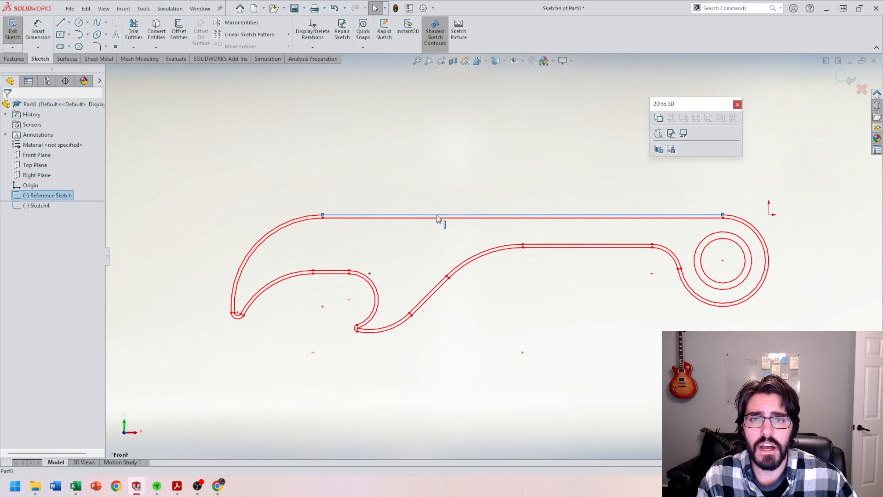
pyautogui.rightClick(438, 219)
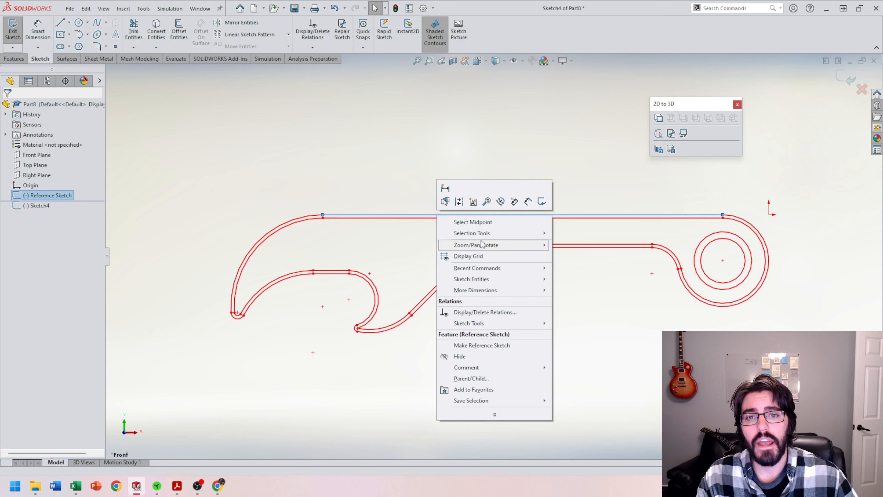
pyautogui.moveTo(485, 247)
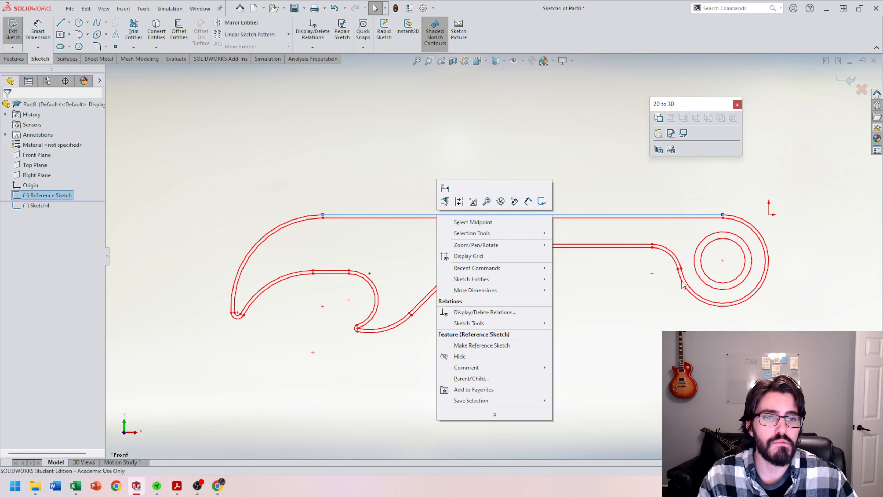
pyautogui.click(354, 178)
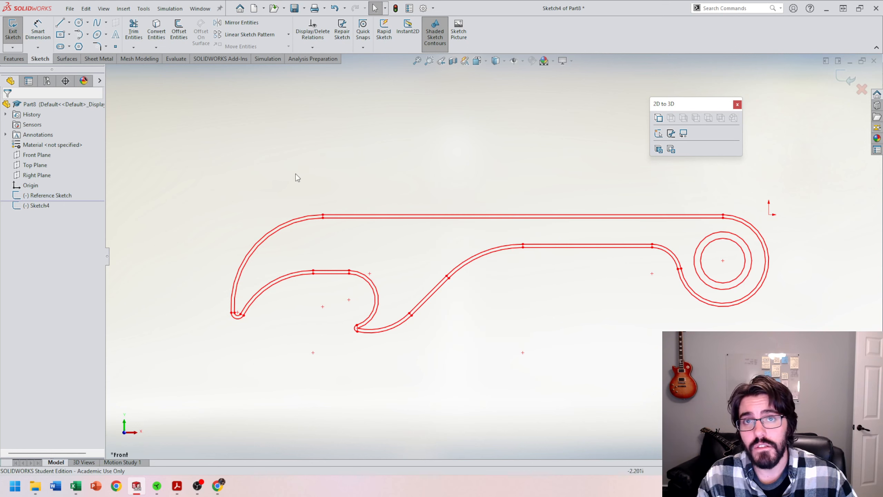
# - Try converting only the outer straight top line of the reference profile into the new sketch, and remove the converted line
pyautogui.click(156, 30)
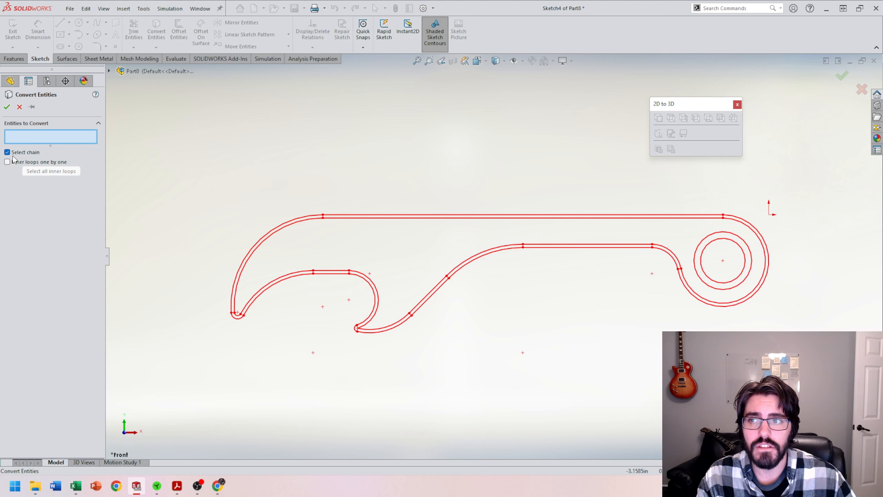
pyautogui.click(478, 216)
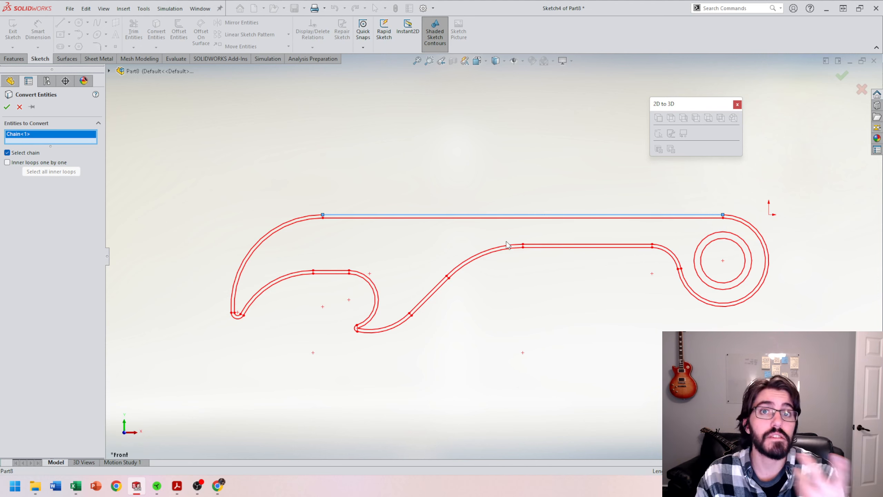
pyautogui.click(7, 107)
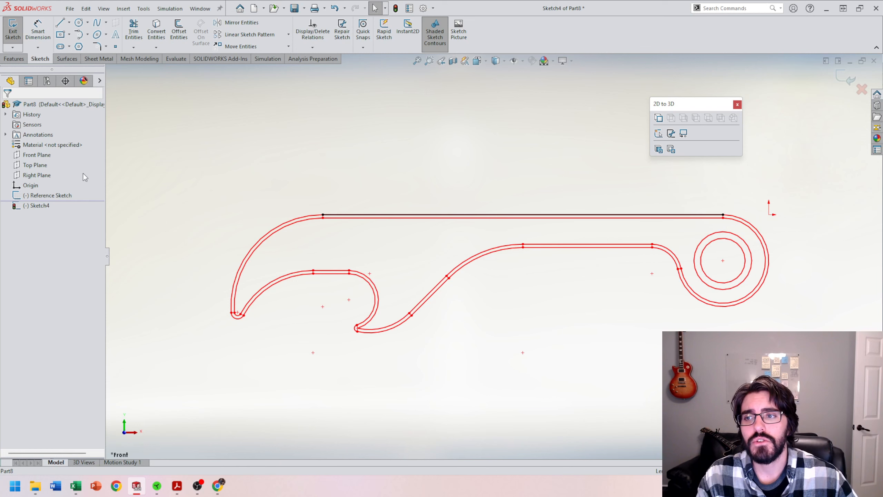
pyautogui.click(391, 217)
pyautogui.press('Escape')
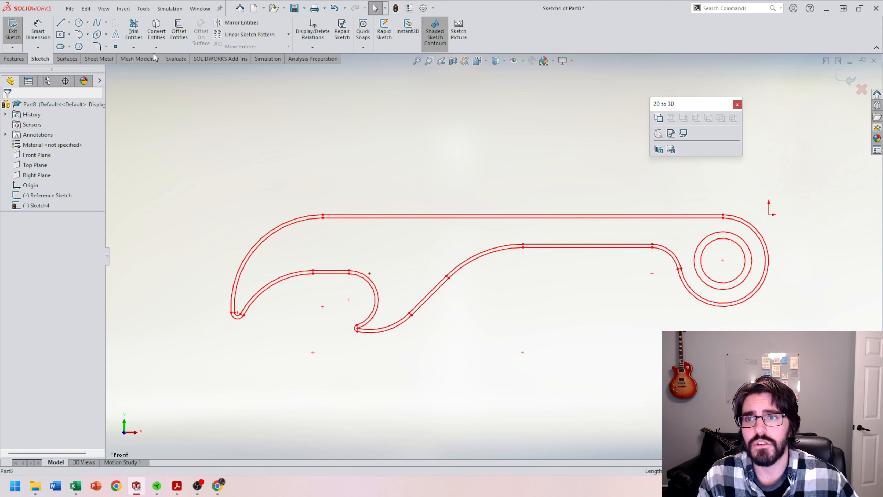
# - Start Convert Entities and select the outer outline from the top line around the claw tip and along the inner hook curve
pyautogui.click(156, 29)
pyautogui.click(370, 216)
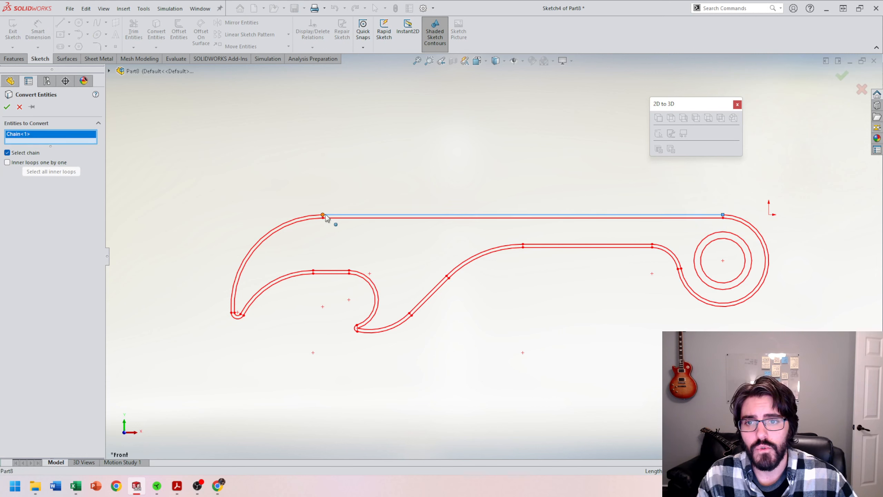
pyautogui.click(325, 216)
pyautogui.click(246, 322)
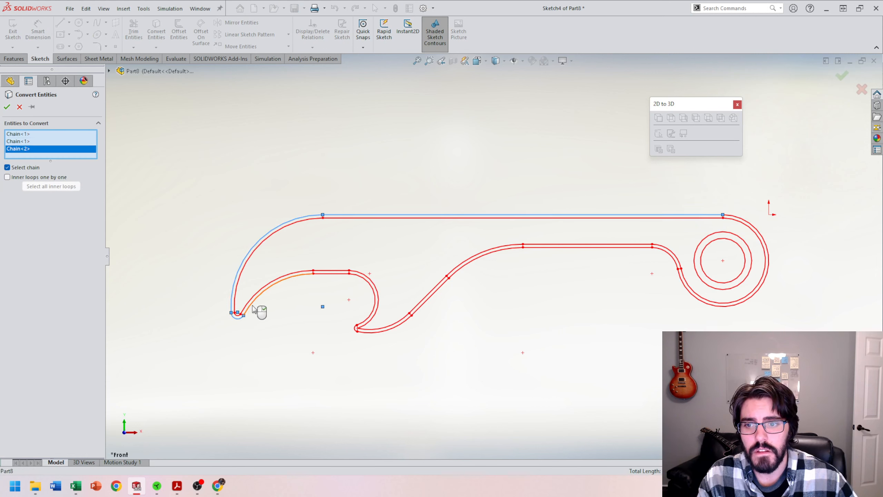
pyautogui.click(253, 309)
pyautogui.click(335, 275)
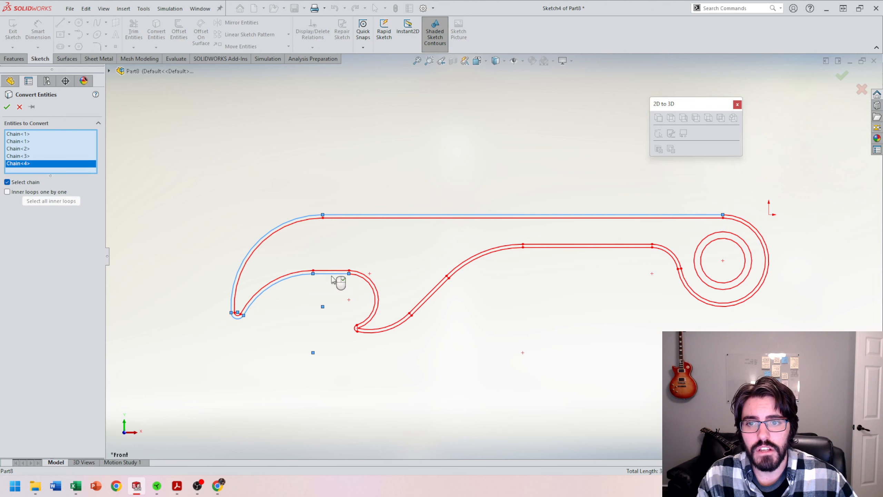
pyautogui.click(373, 295)
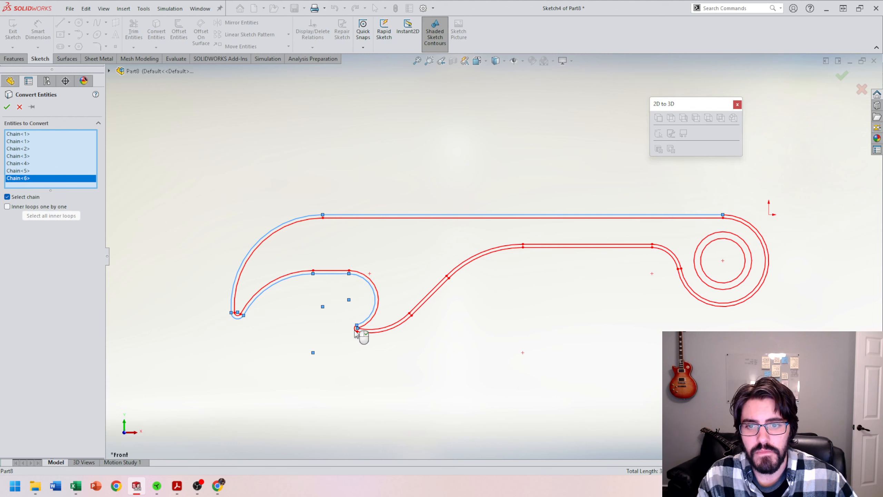
# - Add the outer hook tip, the curve beneath it and the slanted line beyond to the entities to convert
pyautogui.scroll(-5, 357, 332)
pyautogui.click(397, 308)
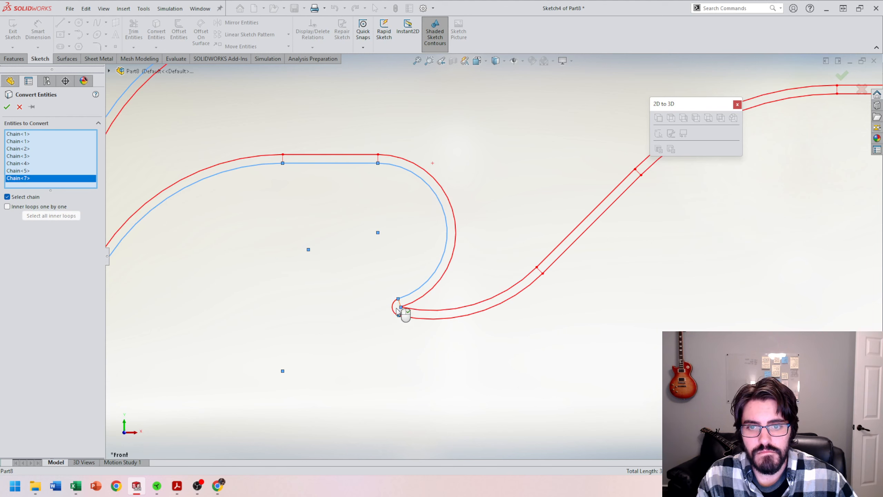
pyautogui.click(394, 313)
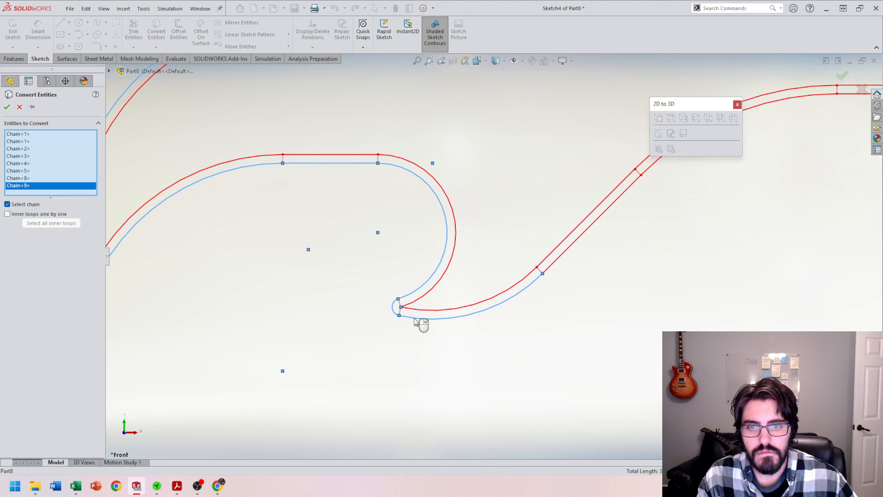
pyautogui.scroll(3, 492, 258)
pyautogui.click(549, 251)
pyautogui.scroll(2, 546, 249)
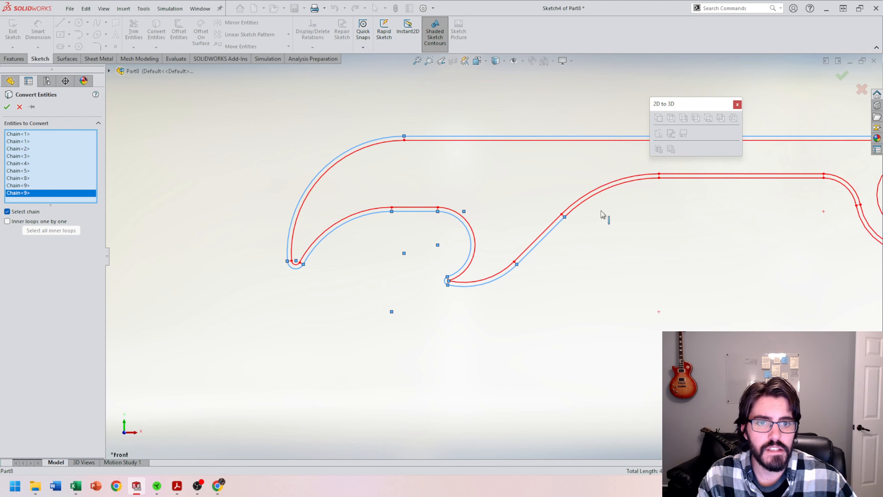
# - Add the outer handle underside, its end arcs and the large ring arc to the selection, and convert the closed outline
pyautogui.click(591, 199)
pyautogui.scroll(2, 655, 206)
pyautogui.click(648, 205)
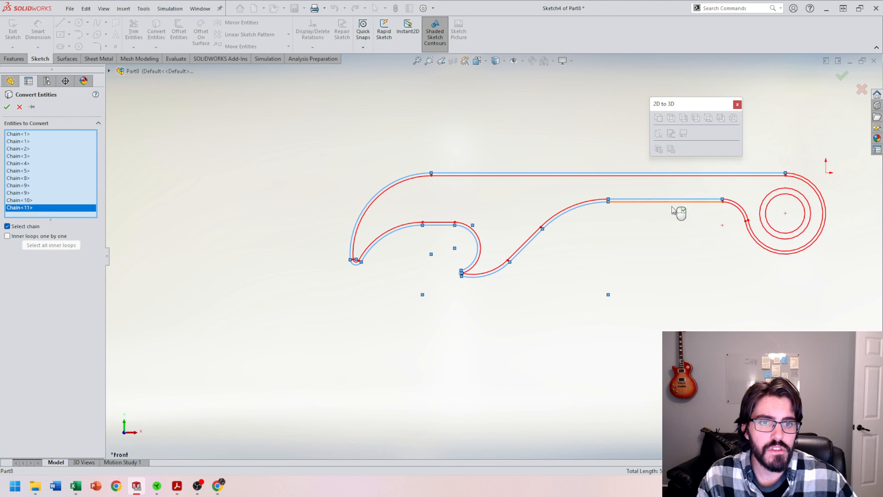
pyautogui.click(682, 200)
pyautogui.scroll(-2, 696, 203)
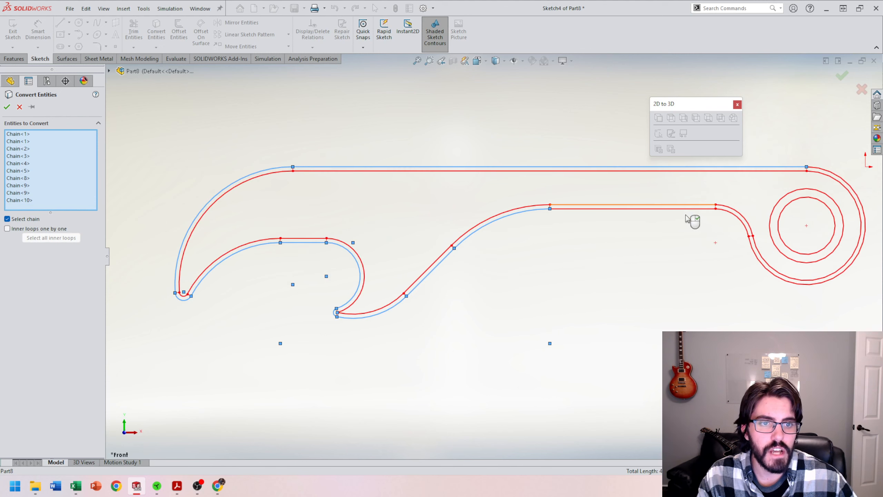
pyautogui.click(693, 211)
pyautogui.click(721, 213)
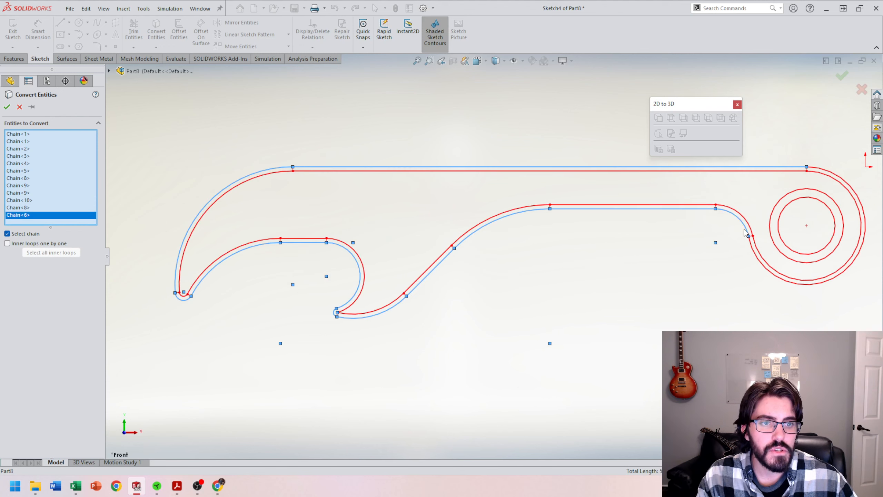
pyautogui.click(756, 253)
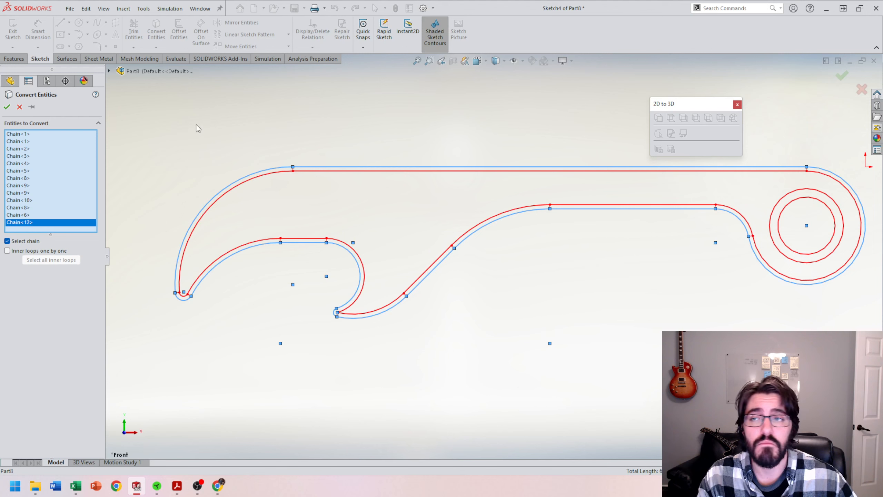
pyautogui.click(7, 106)
# - Extrude the converted bottle opener outline to a blind depth of 0.46 in
pyautogui.press('f')
pyautogui.scroll(3, 581, 211)
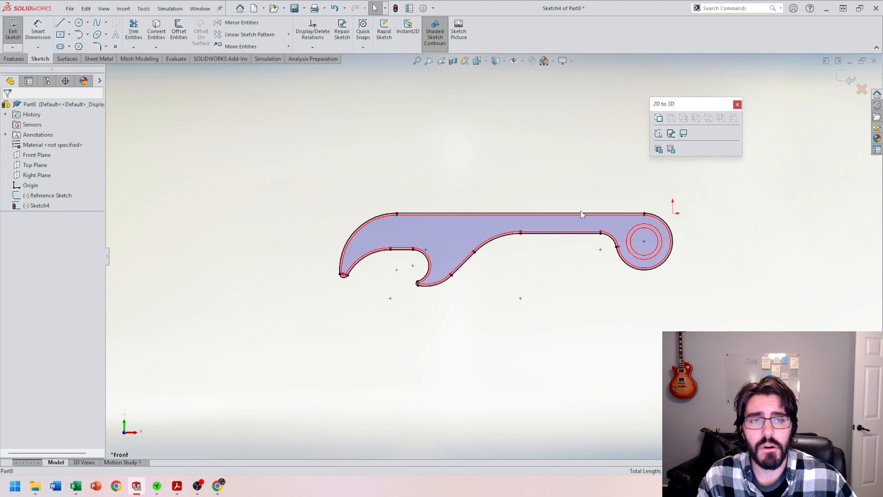
pyautogui.click(13, 59)
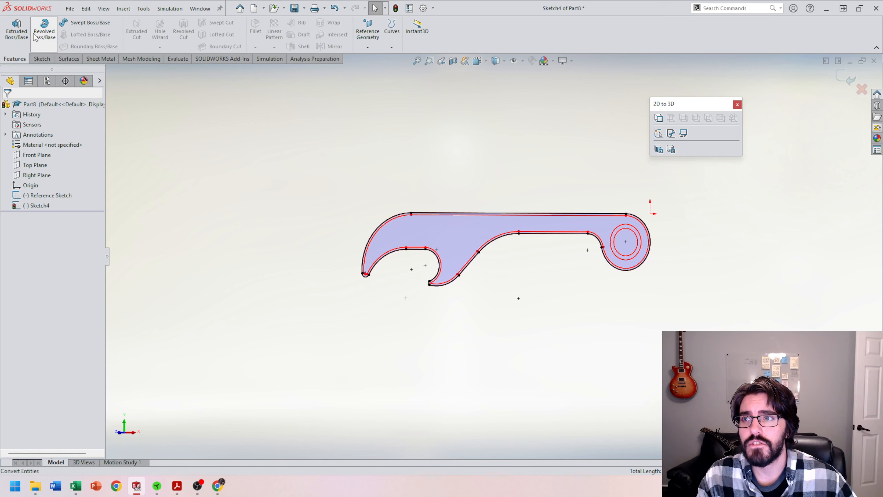
pyautogui.click(16, 30)
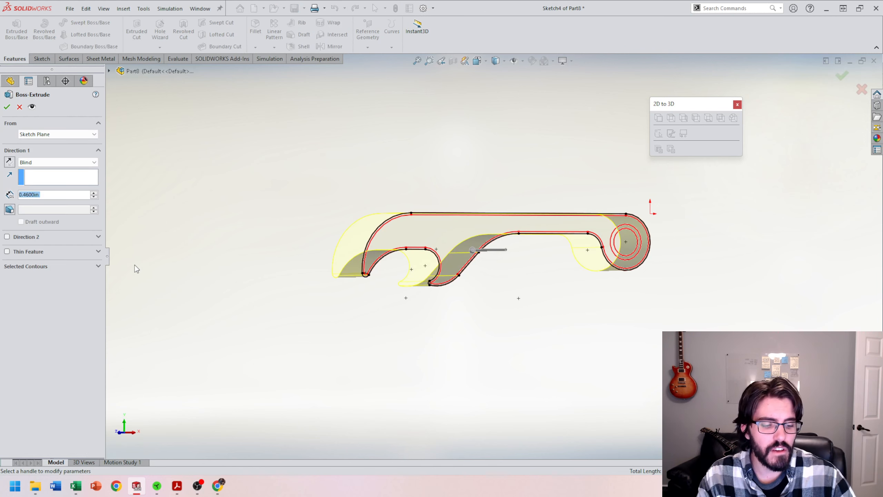
pyautogui.press('Return')
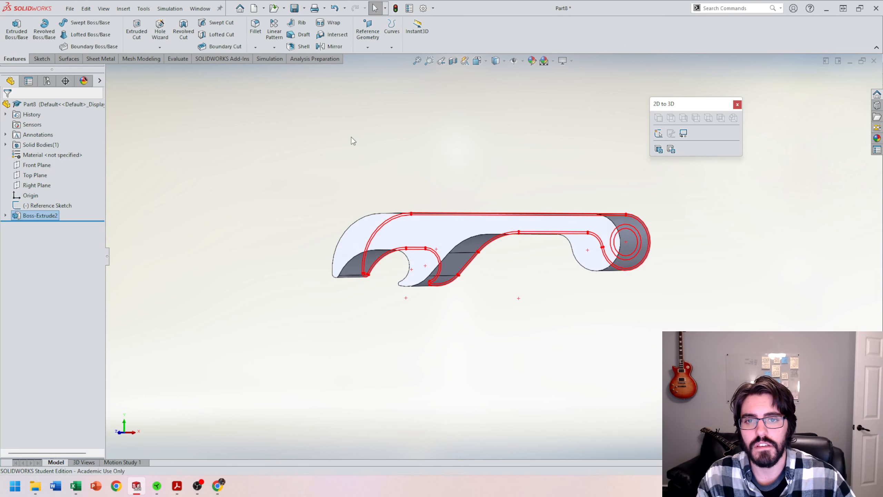
# - Open the extrusion's sketch, examine the relation on the arc between handle and ring, and leave the sketch
pyautogui.moveTo(353, 138); pyautogui.dragTo(415, 248, button='middle')
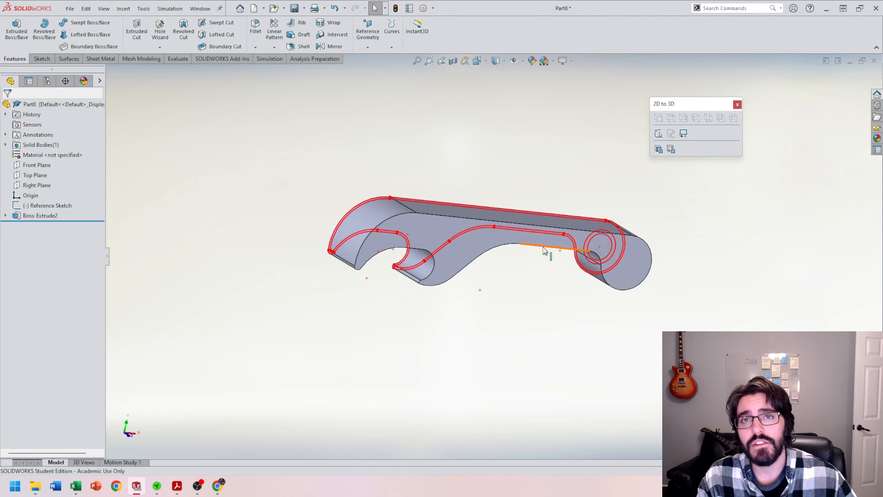
pyautogui.press('space')
pyautogui.click(355, 250)
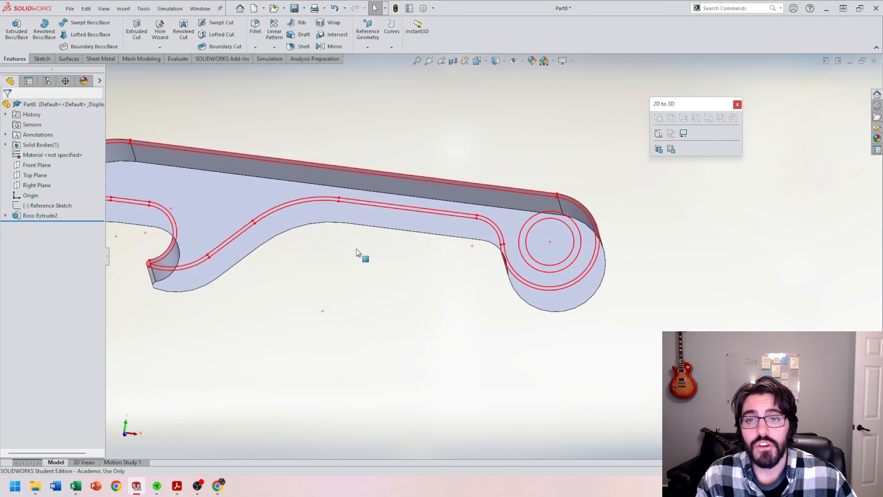
pyautogui.press('space')
pyautogui.click(335, 244)
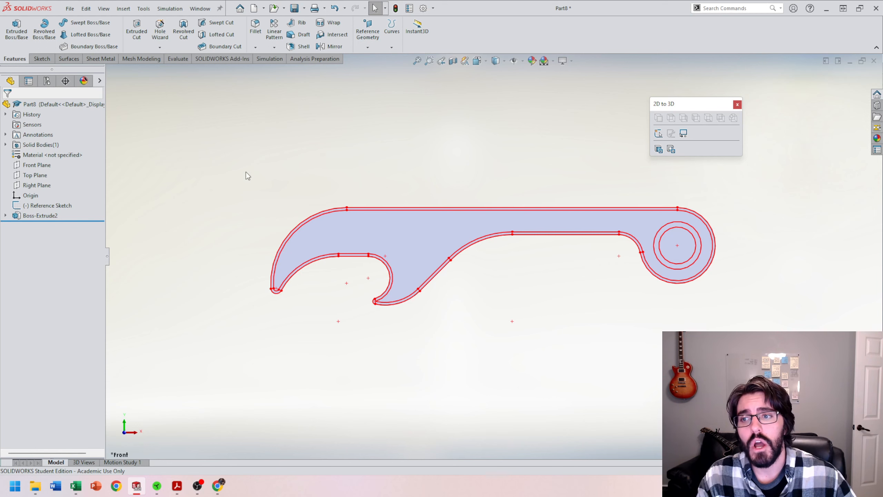
pyautogui.click(5, 215)
pyautogui.click(42, 226)
pyautogui.click(67, 198)
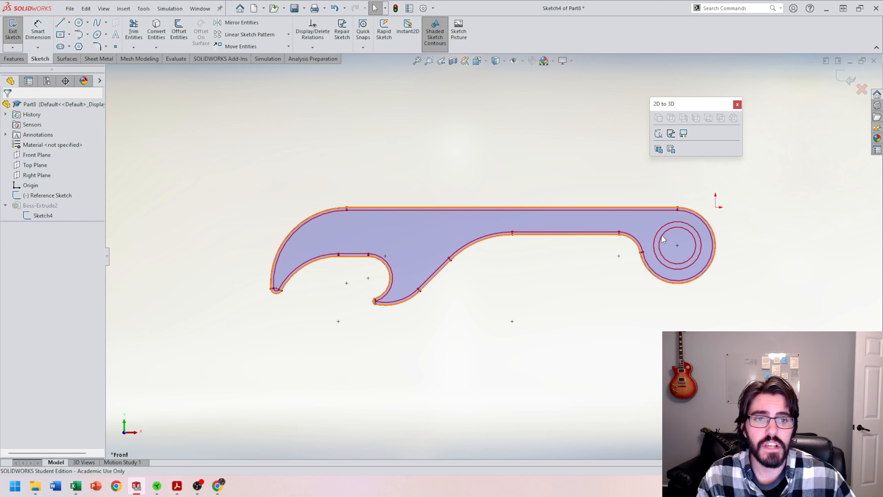
pyautogui.click(629, 239)
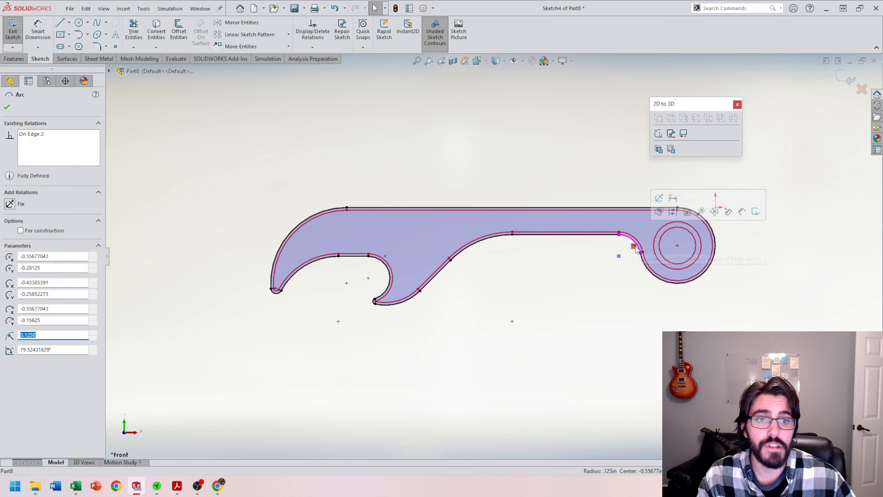
pyautogui.click(13, 32)
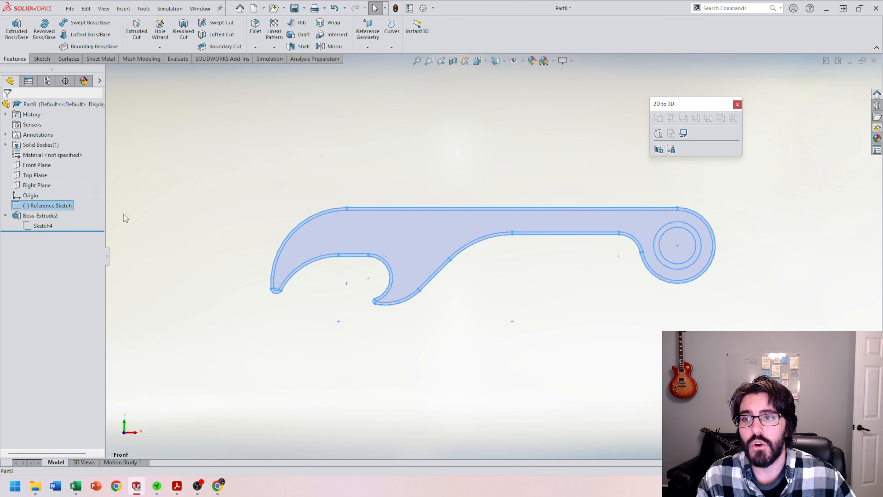
# - Try dimensioning the arc between handle and ring in the Reference Sketch to a 0.425 in radius, and leave the sketch
pyautogui.rightClick(51, 206)
pyautogui.click(58, 174)
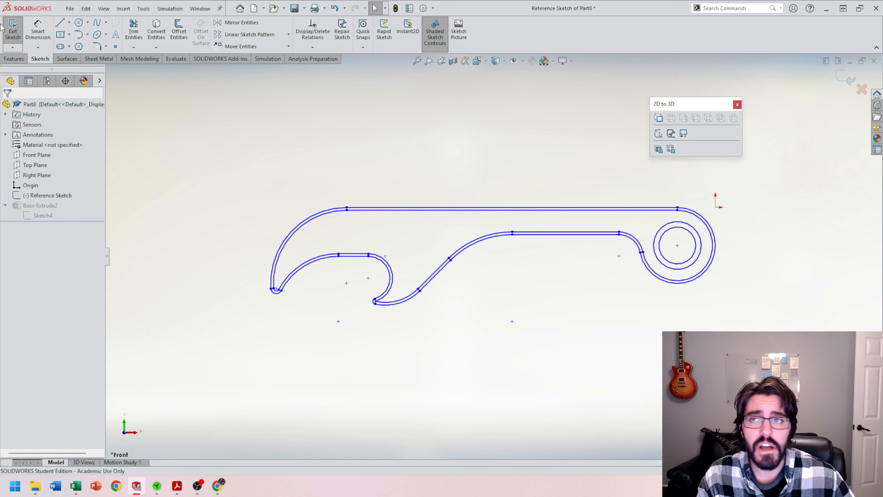
pyautogui.click(37, 30)
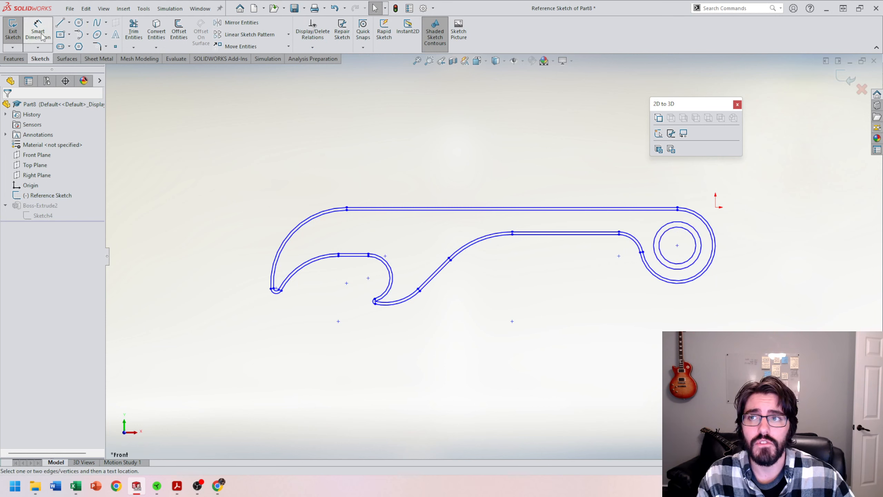
pyautogui.click(630, 239)
pyautogui.click(622, 247)
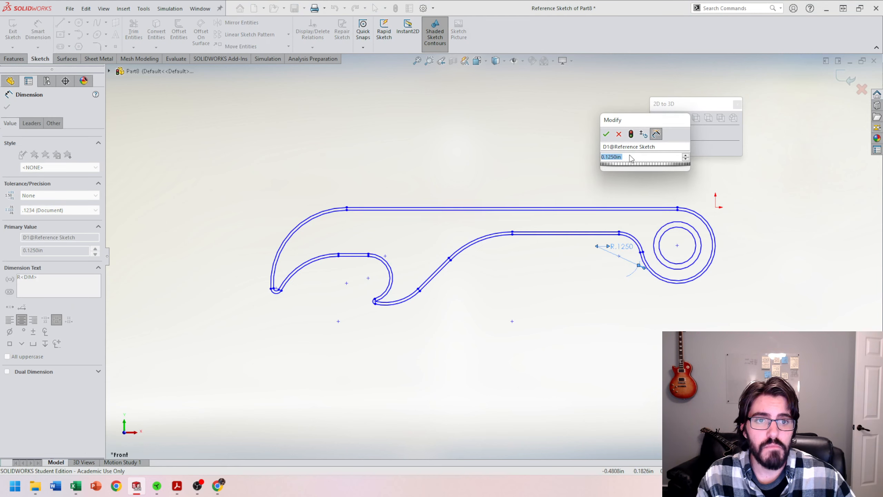
pyautogui.scroll(3, 631, 158)
pyautogui.scroll(-5, 717, 237)
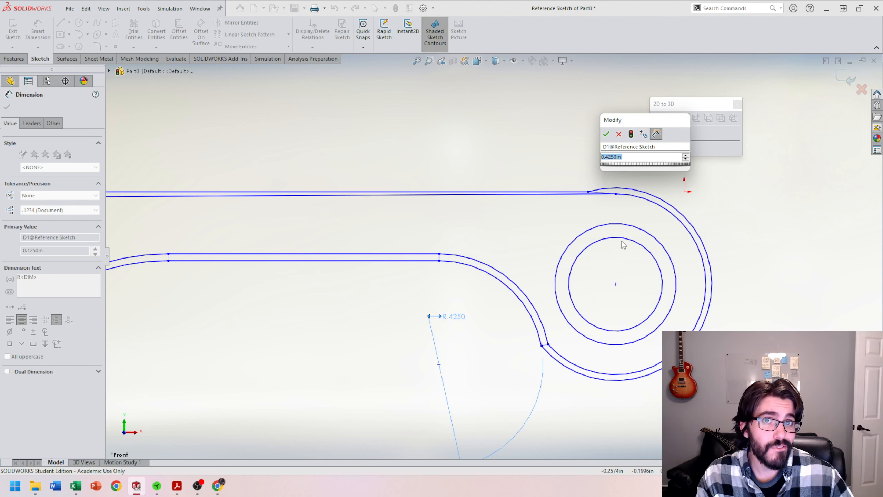
pyautogui.click(619, 134)
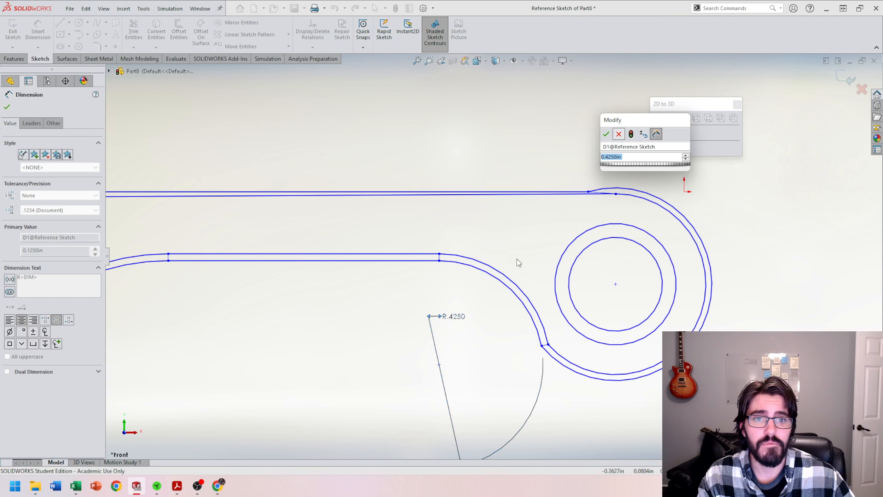
pyautogui.scroll(3, 541, 267)
pyautogui.press('Escape')
pyautogui.press('Escape')
pyautogui.keyDown('ctrl'); pyautogui.moveTo(509, 290); pyautogui.dragTo(635, 282, button='middle'); pyautogui.keyUp('ctrl')
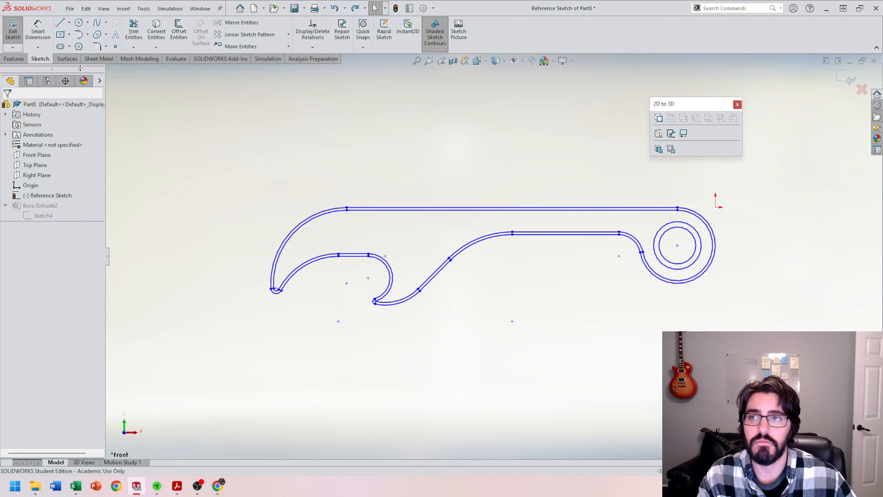
pyautogui.click(12, 34)
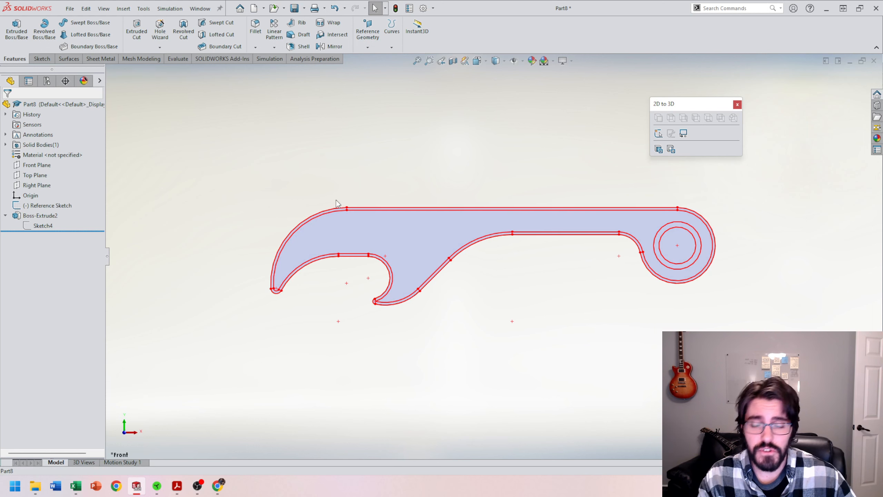
# - Delete the Reference Sketch from the part
pyautogui.click(63, 206)
pyautogui.press('Delete')
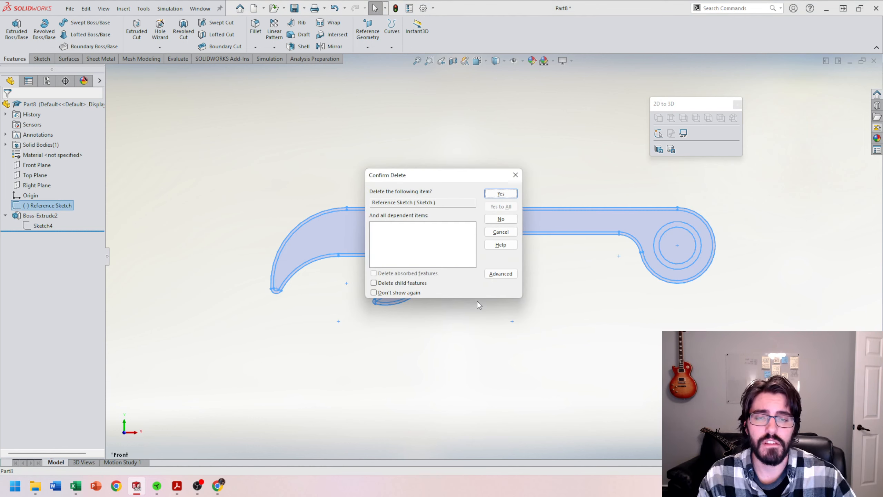
pyautogui.press('Return')
pyautogui.click(445, 245)
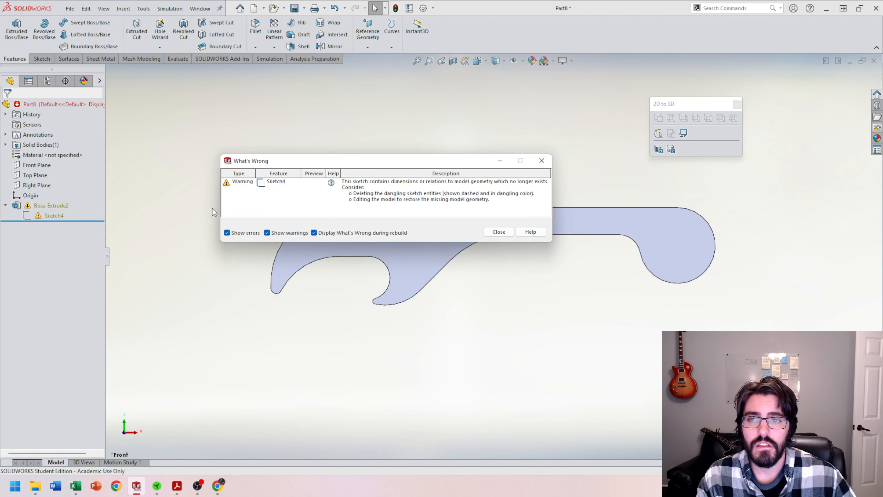
pyautogui.click(499, 232)
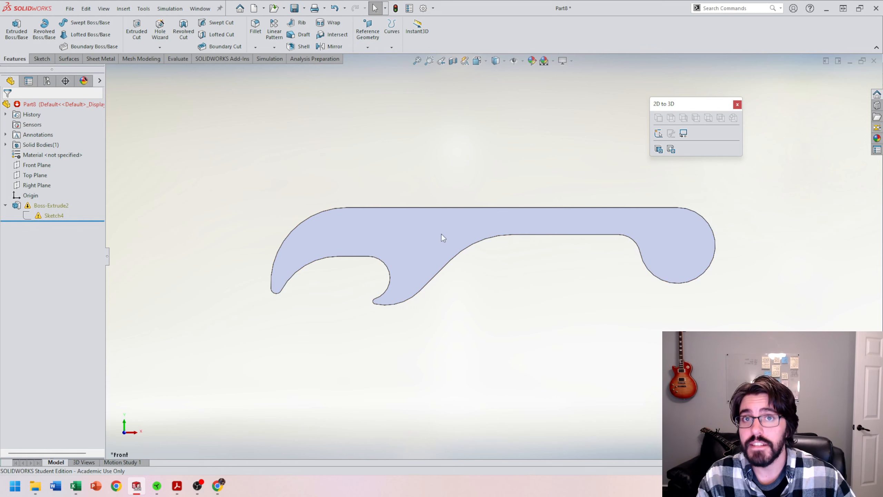
# - Inspect the extrusion's sketch for dangling relations, leave it, and undo the deletion of the Reference Sketch
pyautogui.click(54, 216)
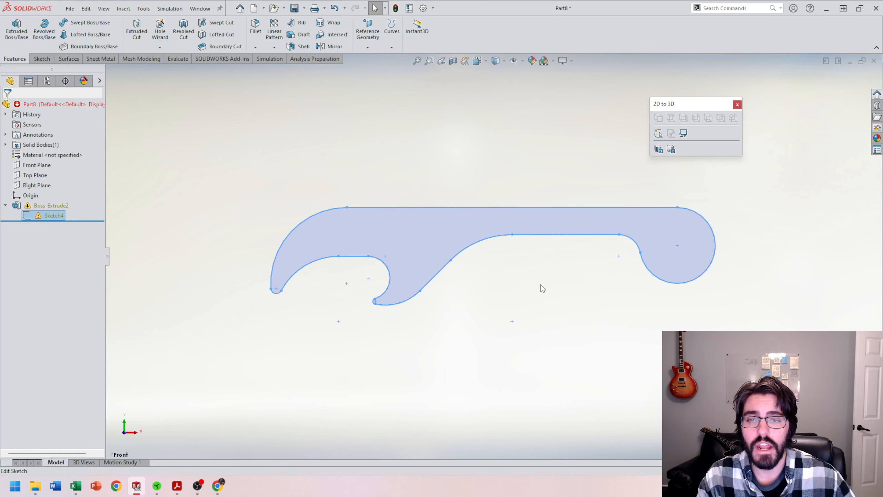
pyautogui.click(46, 216)
pyautogui.click(53, 185)
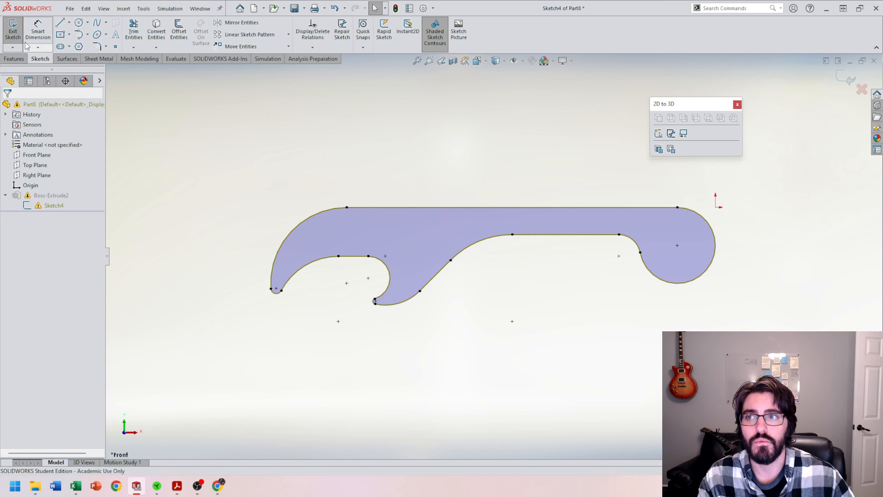
pyautogui.click(12, 28)
pyautogui.click(500, 231)
pyautogui.hotkey('ctrl', 'z')
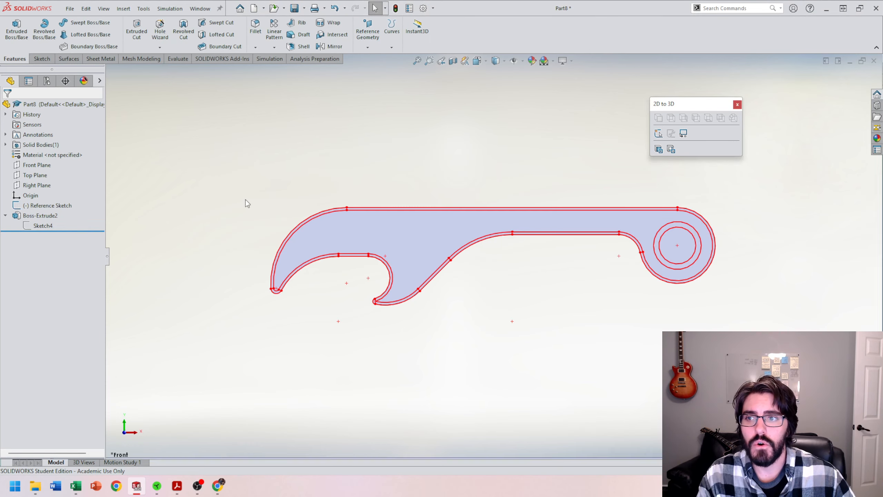
# - Delete the bottle opener extrusion and its converted profile sketch, keeping the Reference Sketch
pyautogui.click(47, 215)
pyautogui.press('Delete')
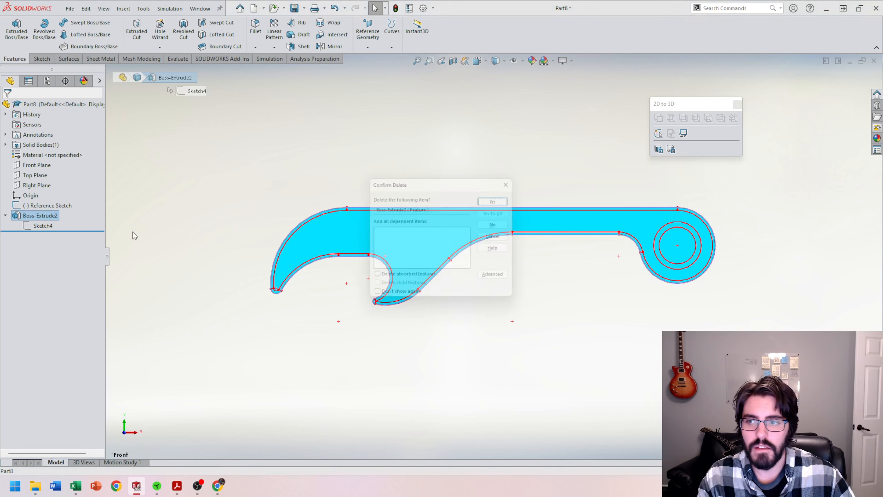
pyautogui.press('Return')
pyautogui.click(38, 206)
pyautogui.press('Delete')
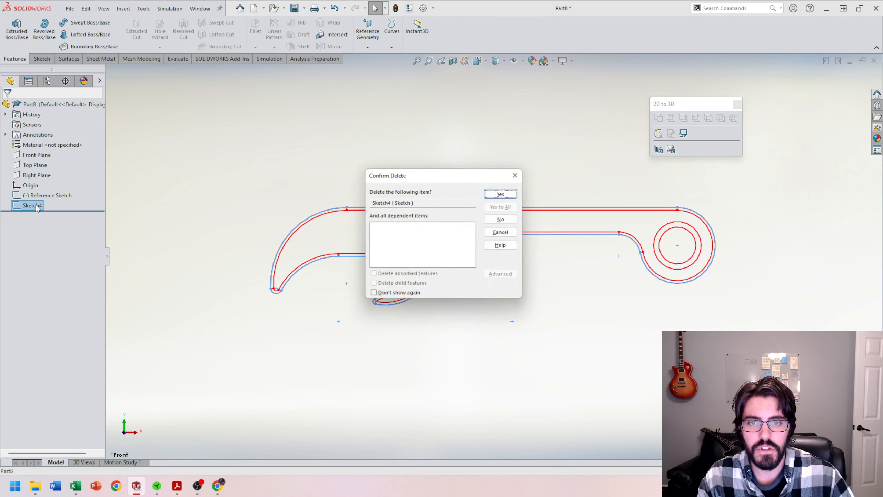
pyautogui.press('Return')
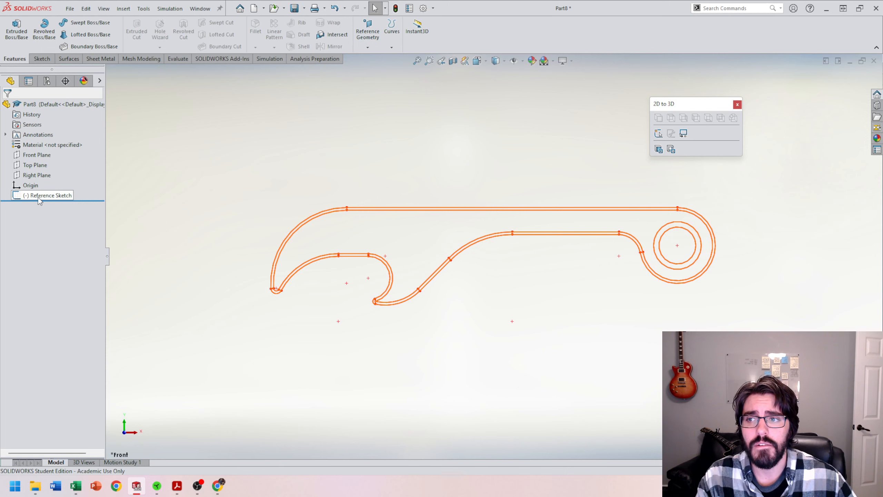
# - Hide the Reference Sketch
pyautogui.rightClick(50, 199)
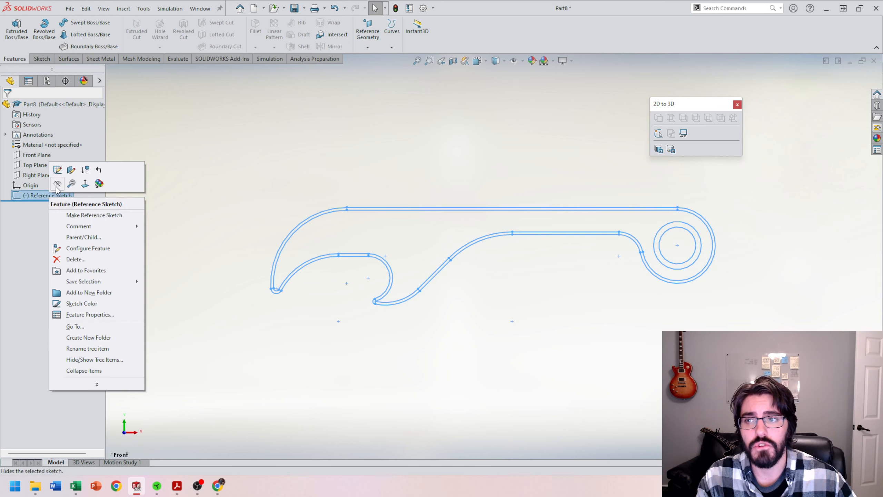
pyautogui.click(56, 186)
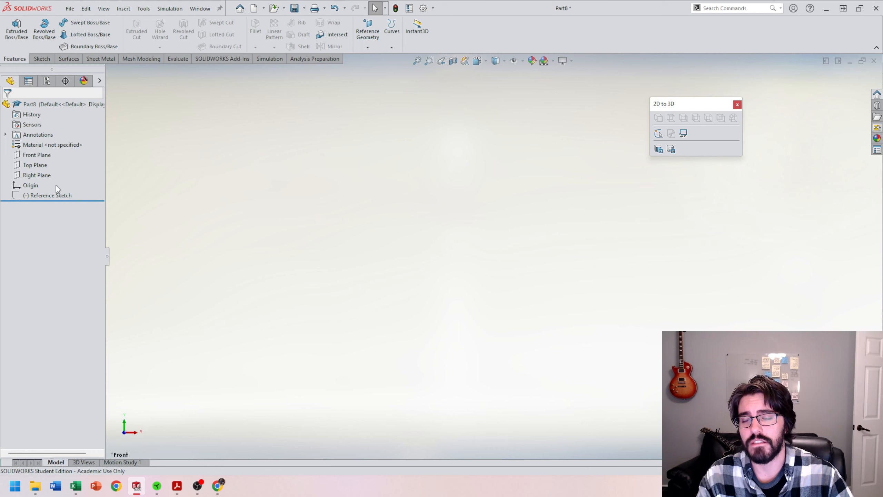
# - Show and hide the Reference Sketch twice to demonstrate its visibility, leaving it hidden
pyautogui.rightClick(50, 196)
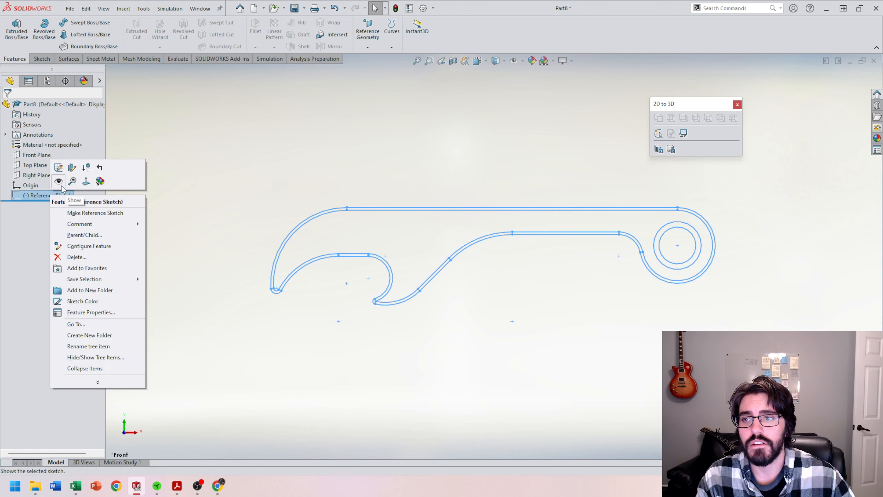
pyautogui.click(58, 181)
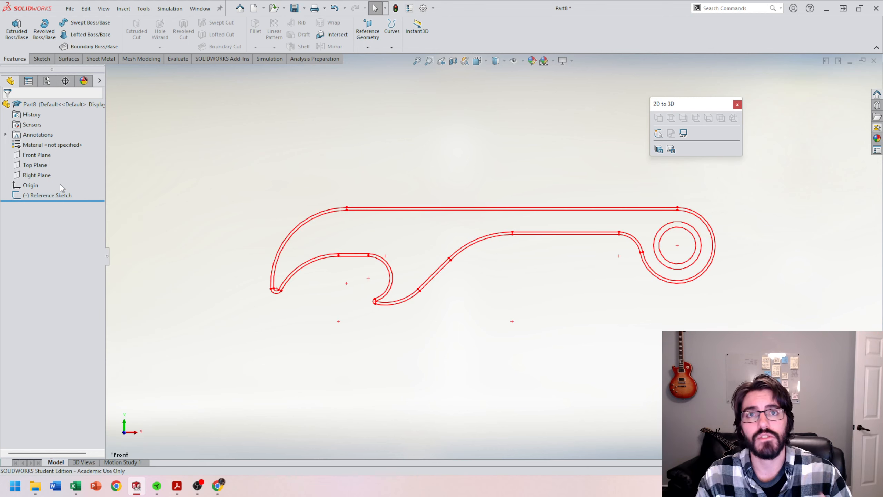
pyautogui.rightClick(56, 195)
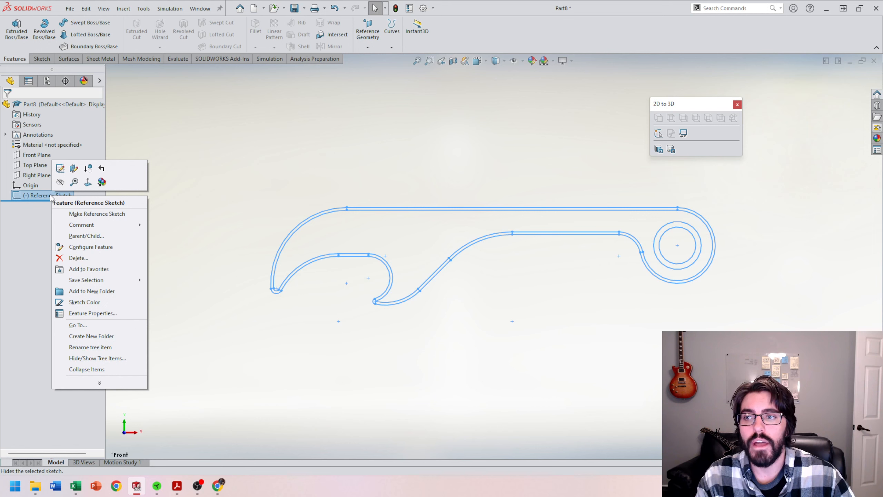
pyautogui.click(60, 182)
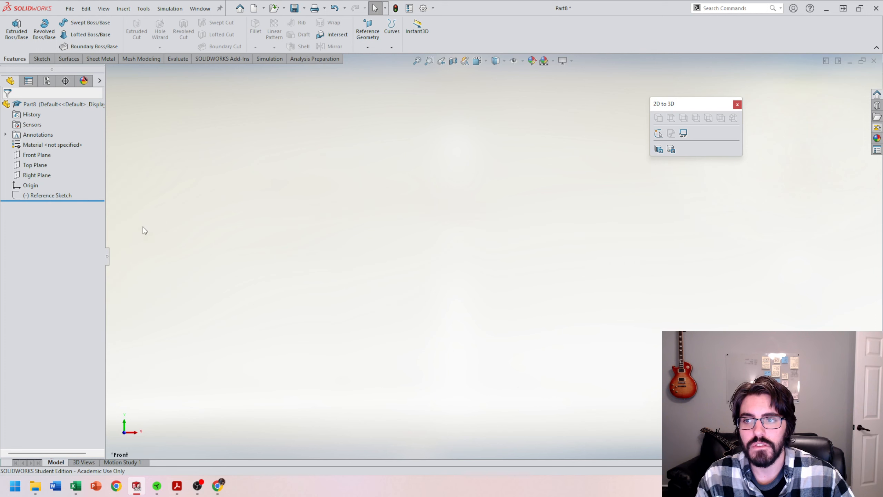
pyautogui.rightClick(54, 196)
pyautogui.click(61, 179)
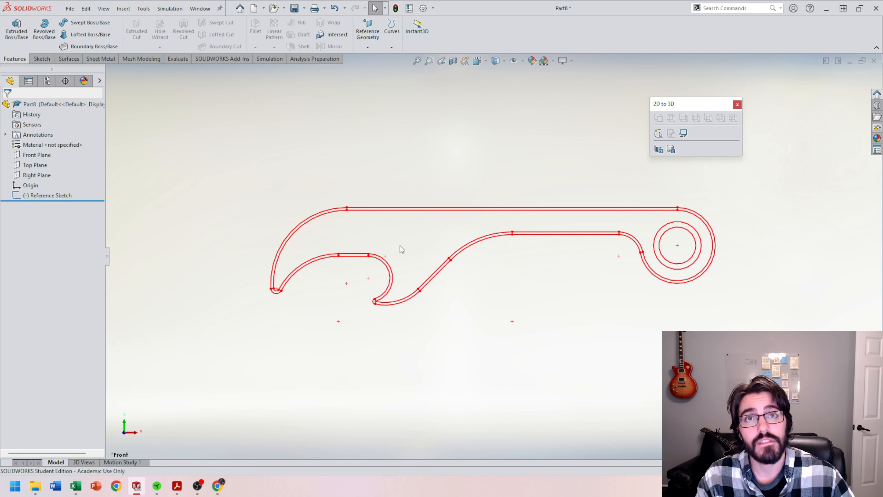
pyautogui.rightClick(53, 195)
pyautogui.click(60, 182)
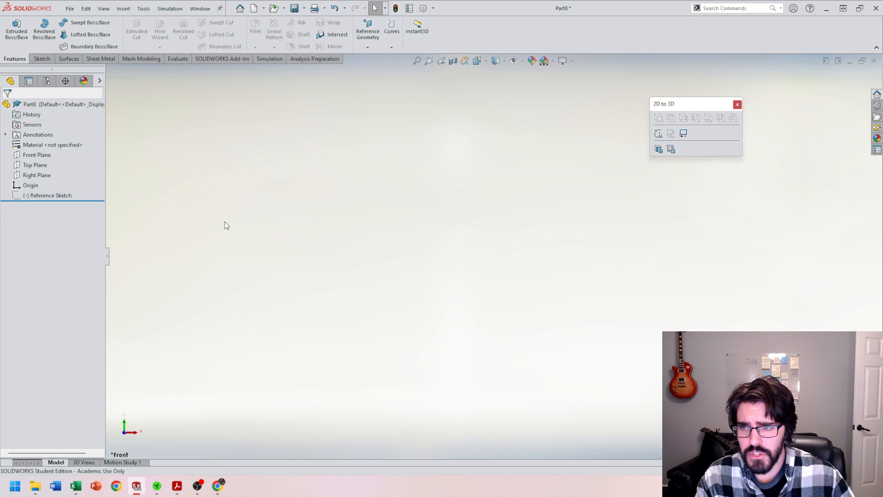
# - Start a sketch on the Front Plane and draw a circle of about 0.2 in radius below and left of the origin
pyautogui.click(37, 154)
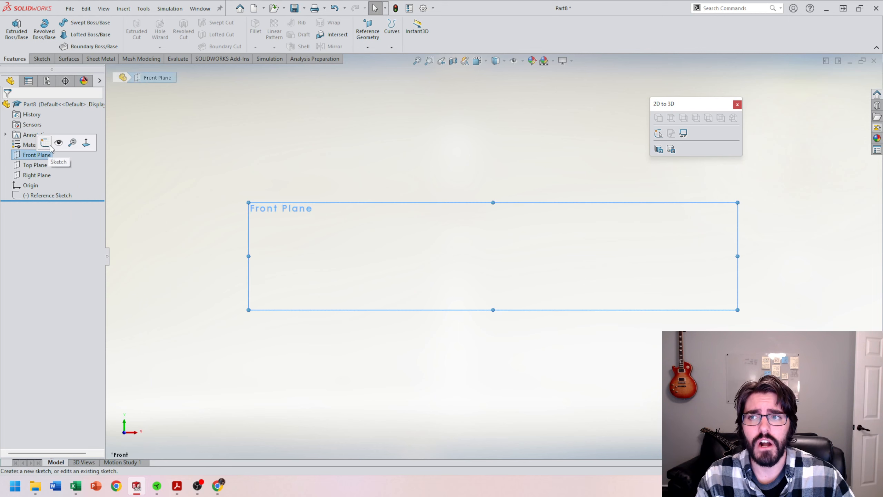
pyautogui.click(48, 144)
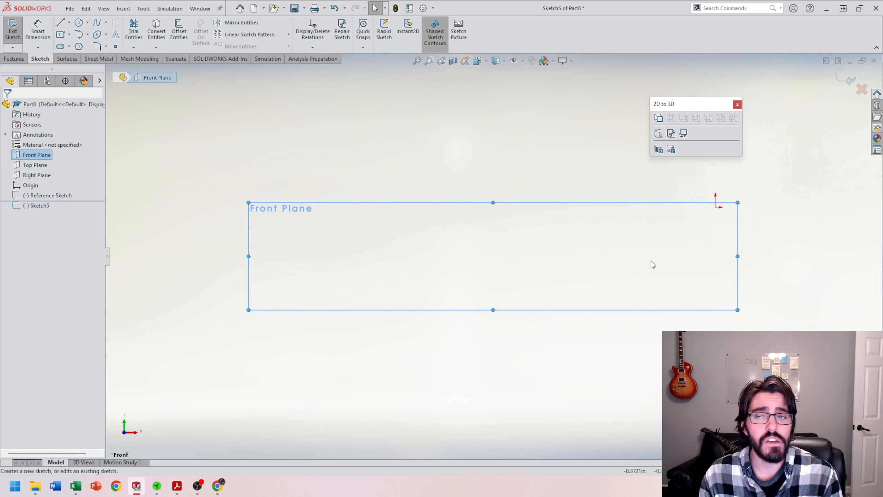
pyautogui.click(79, 23)
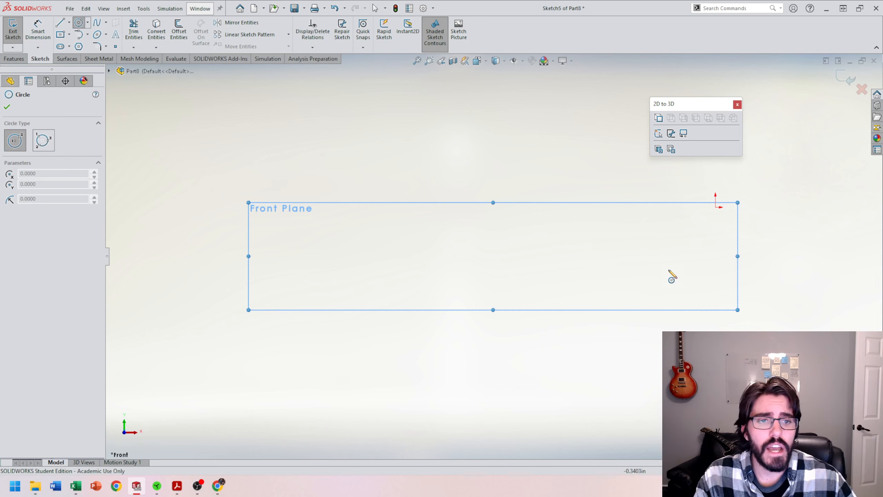
pyautogui.click(683, 236)
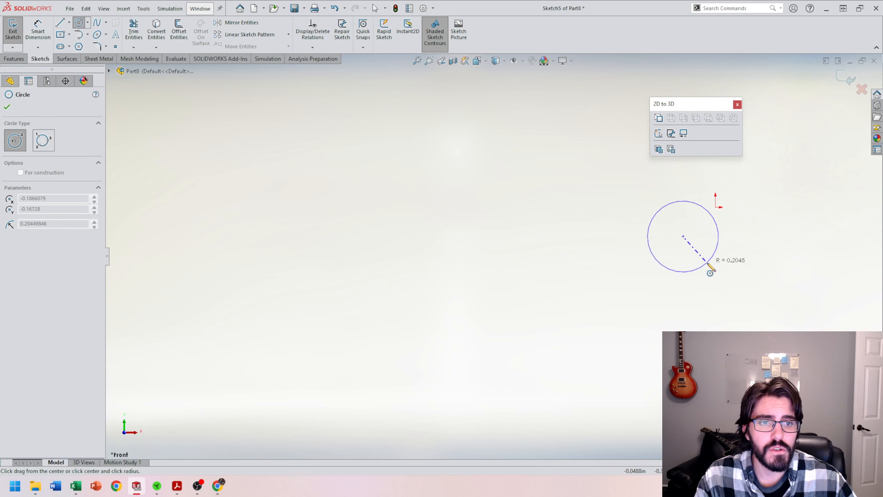
pyautogui.click(707, 262)
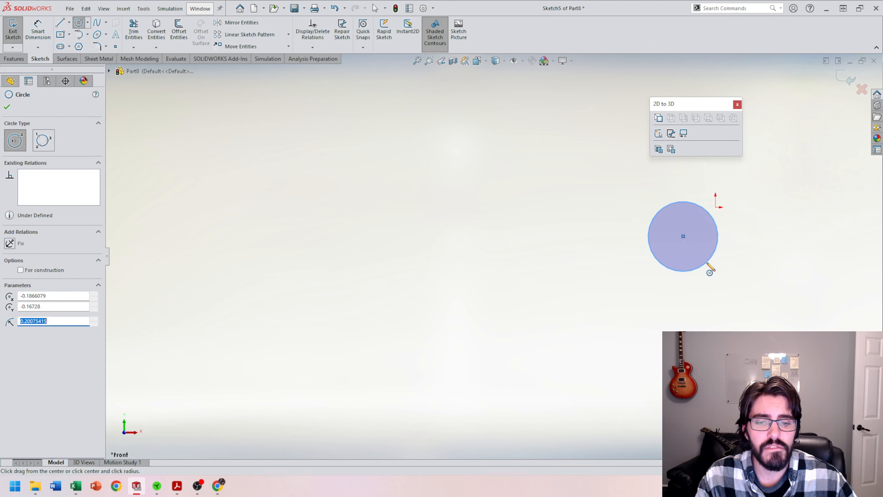
# - Look up the ring end's outer radius in the Ye Ole Pop Topper PDF in Adobe Acrobat Reader, and return to SOLIDWORKS
pyautogui.moveTo(177, 486)
pyautogui.click(228, 459)
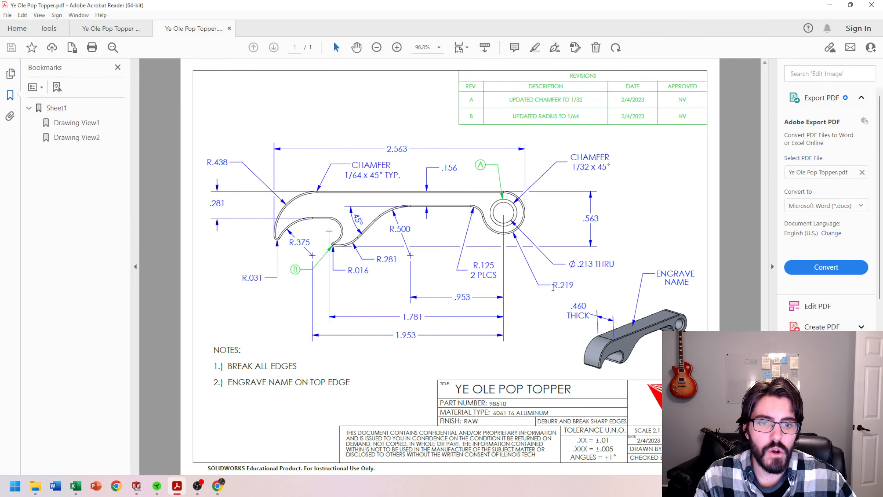
pyautogui.moveTo(554, 288); pyautogui.dragTo(574, 286)
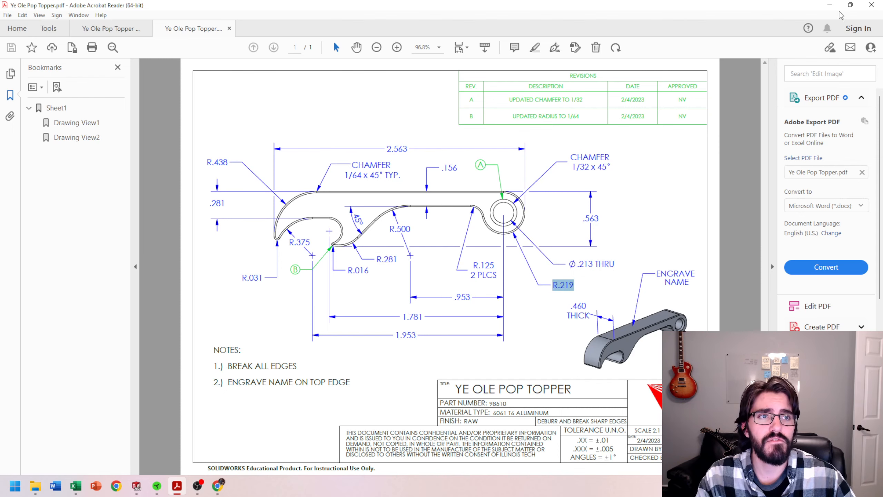
pyautogui.click(830, 5)
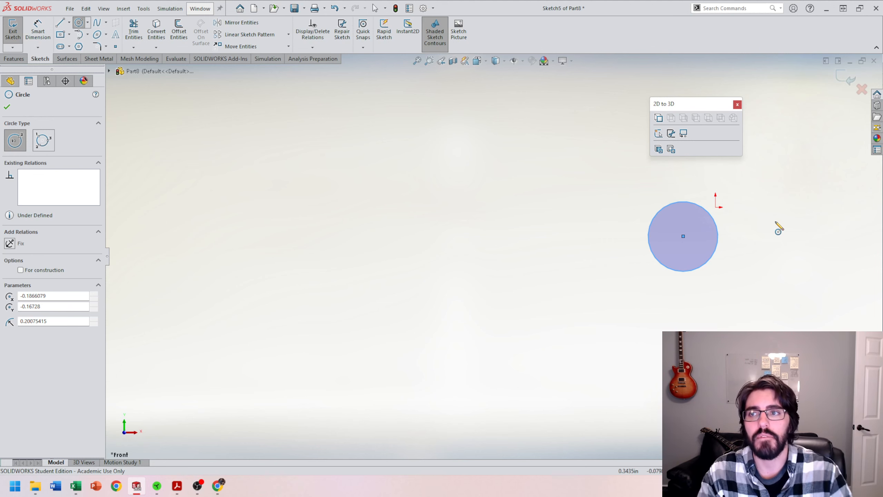
# - Dimension the circle's diameter as 0.4375 in
pyautogui.click(37, 31)
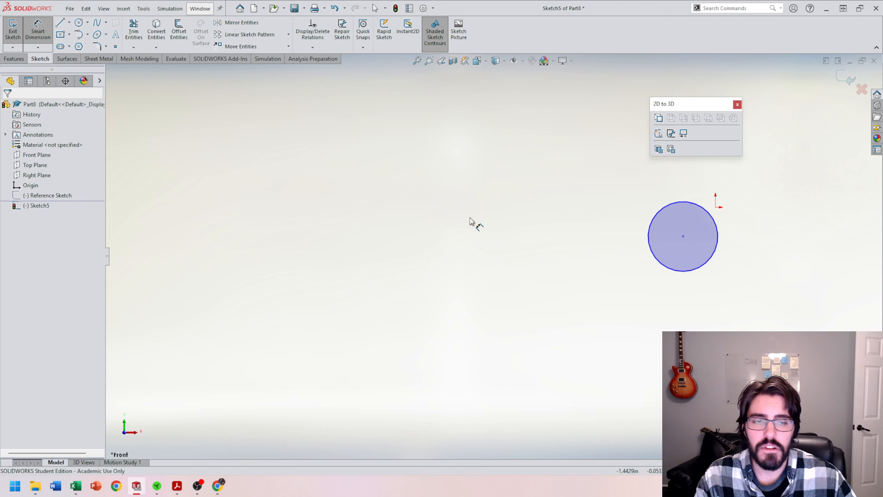
pyautogui.click(707, 261)
pyautogui.click(782, 277)
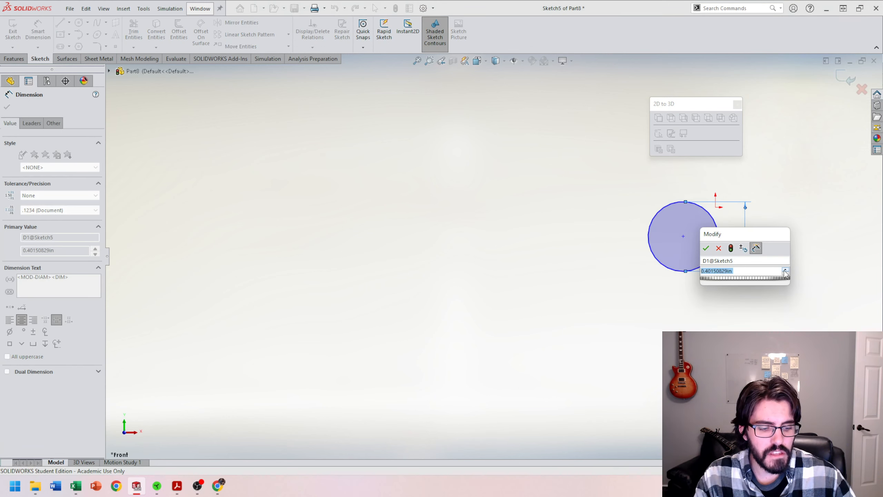
pyautogui.write('.4375')
pyautogui.press('Return')
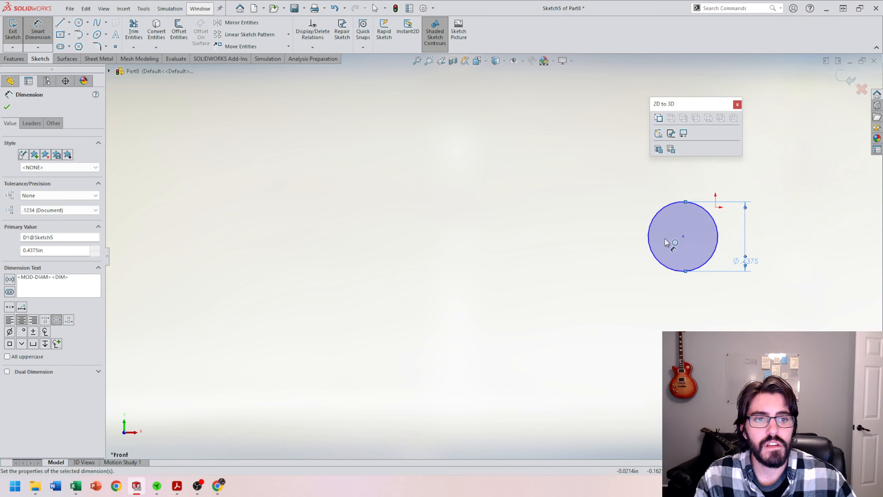
# - Dimension the vertical distance between the circle's center and the origin as 0.21875 in
pyautogui.click(683, 237)
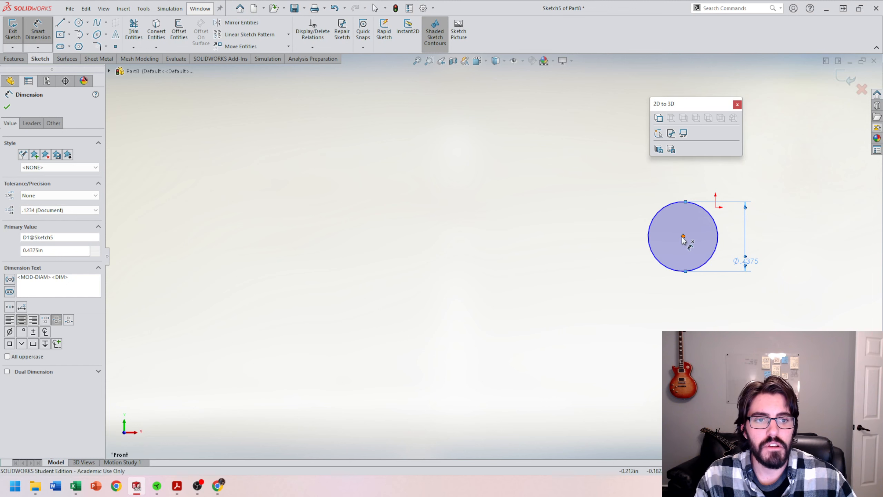
pyautogui.click(716, 209)
pyautogui.click(595, 228)
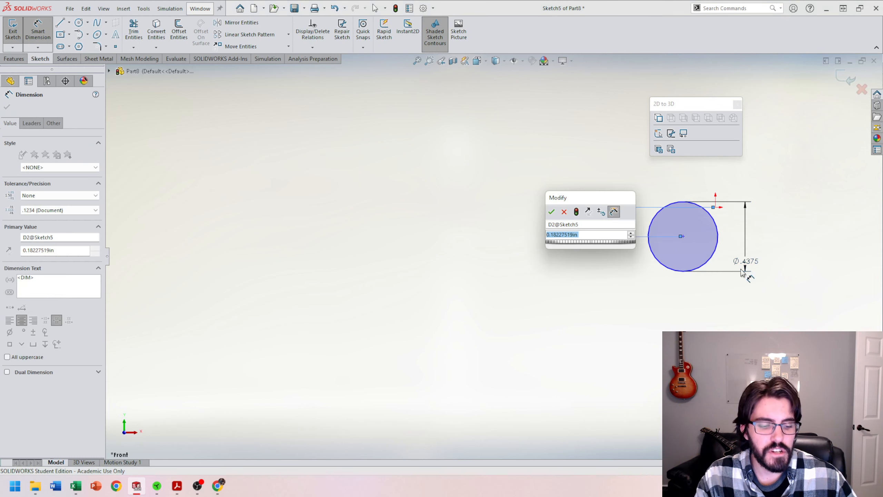
pyautogui.write('.')
pyautogui.write('21875')
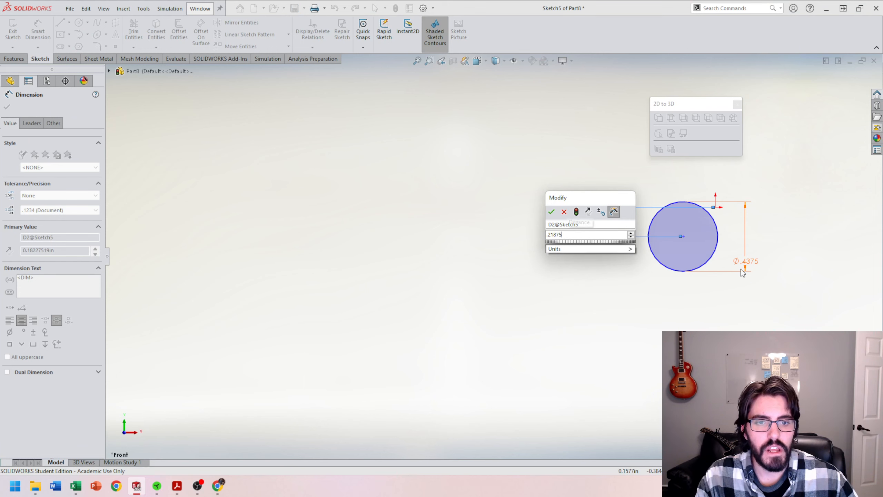
pyautogui.press('Return')
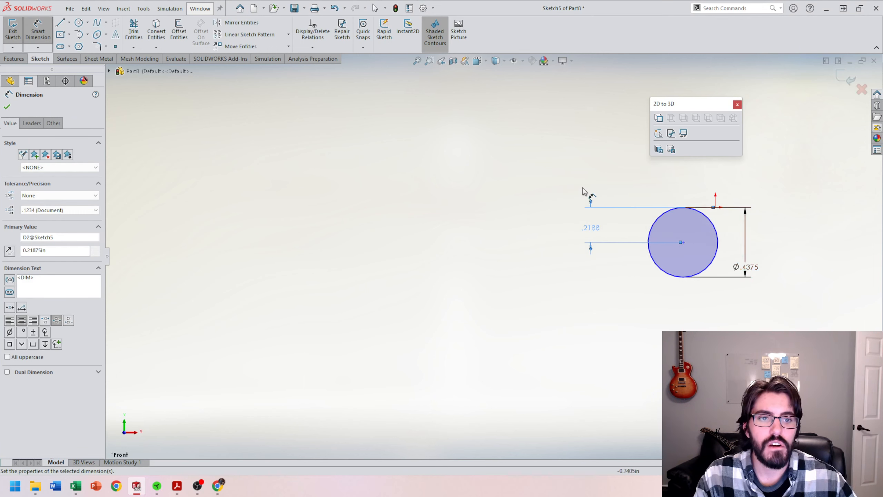
# - Dimension the horizontal distance between the circle's center and the origin as 0.21875 in, and exit the sketch
pyautogui.click(683, 243)
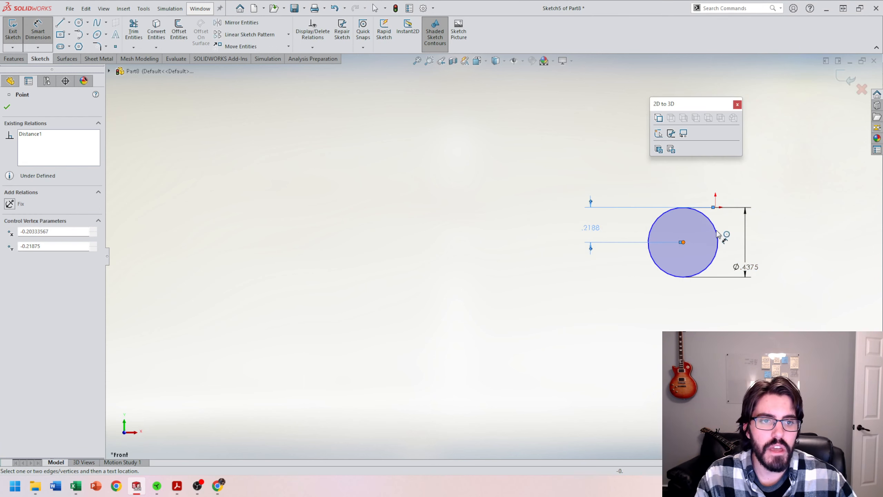
pyautogui.click(714, 207)
pyautogui.click(693, 188)
pyautogui.write('.21875')
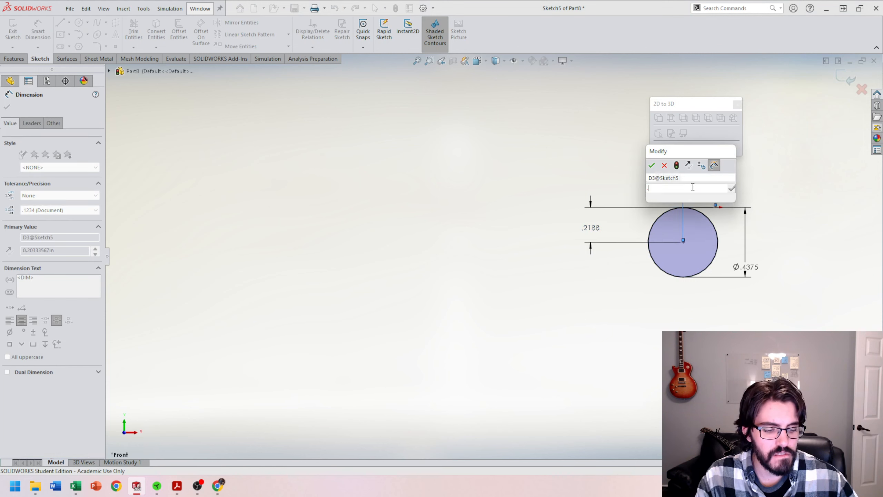
pyautogui.press('Return')
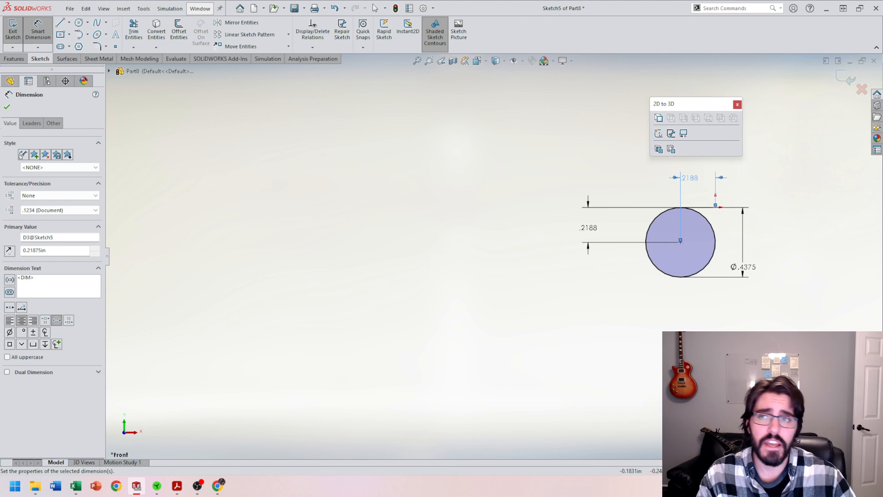
pyautogui.click(13, 34)
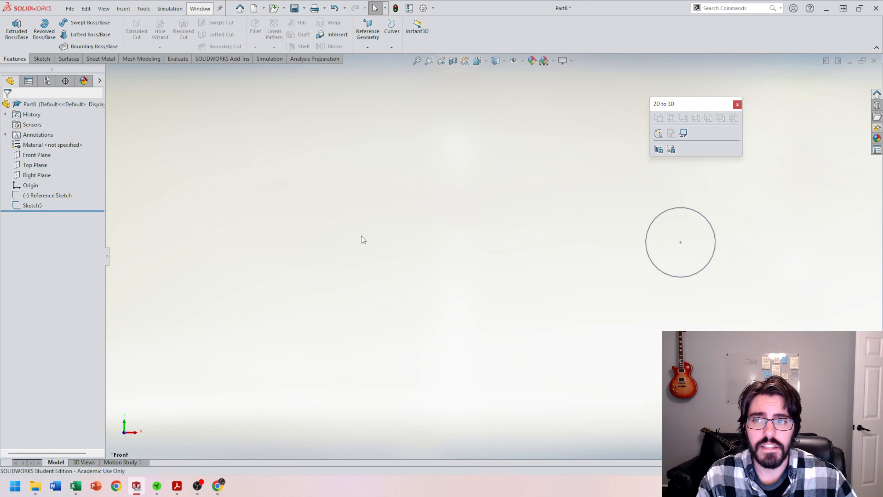
# - Show the Reference Sketch, compare the new circle with its ring end, and check the radii of the two arcs on the handle's lower edge
pyautogui.click(62, 196)
pyautogui.click(69, 184)
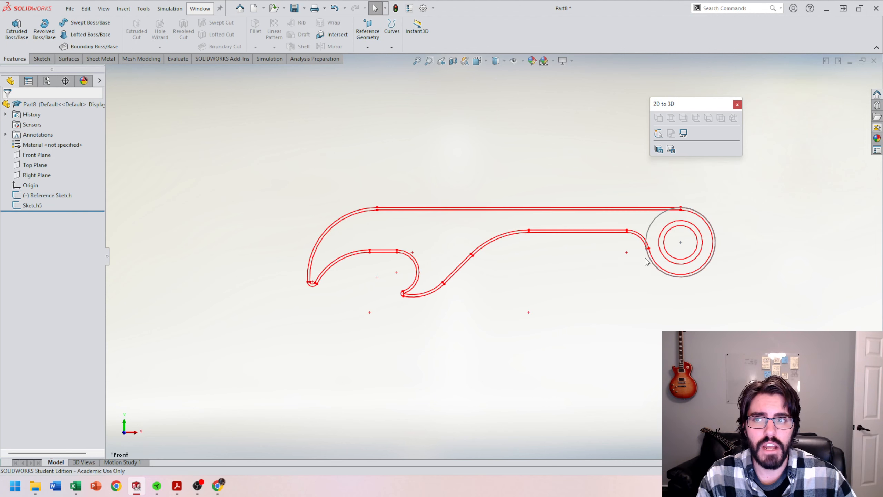
pyautogui.scroll(-5, 721, 223)
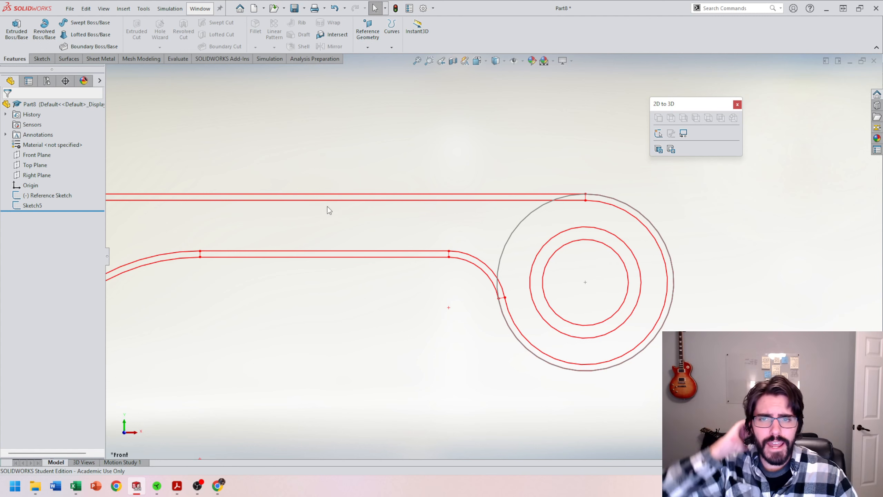
pyautogui.scroll(4, 432, 217)
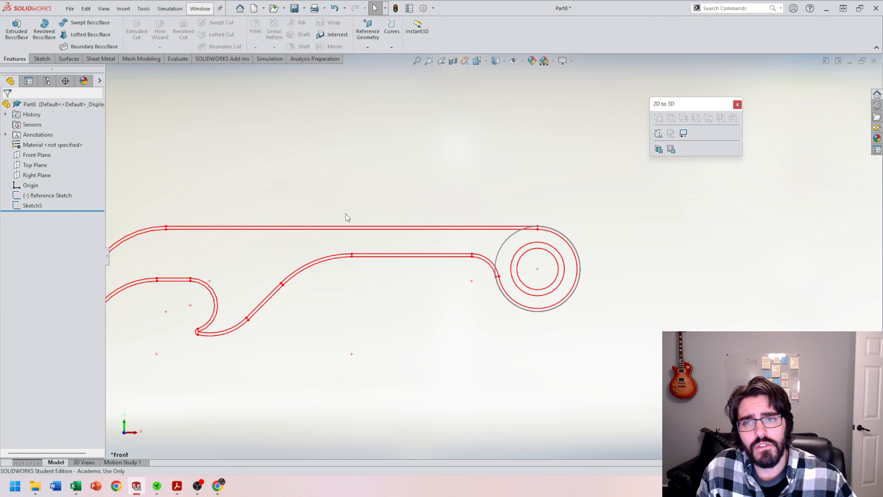
pyautogui.scroll(-2, 303, 225)
pyautogui.scroll(2, 332, 225)
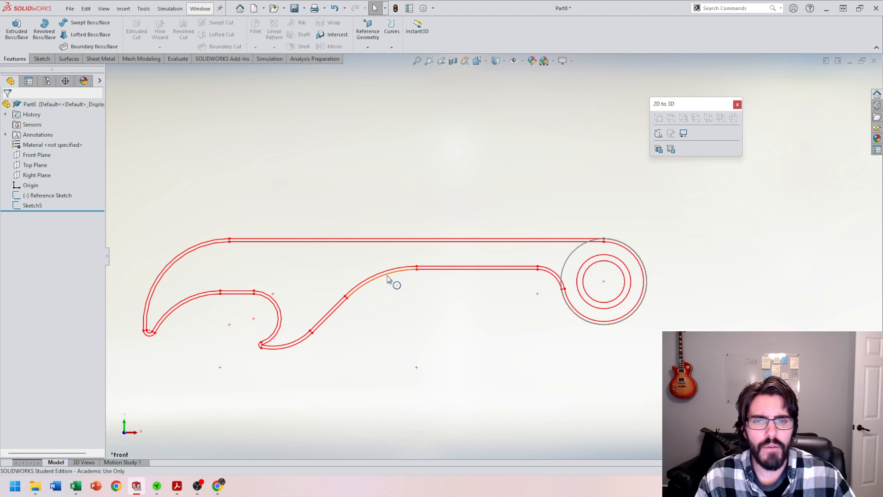
pyautogui.click(366, 293)
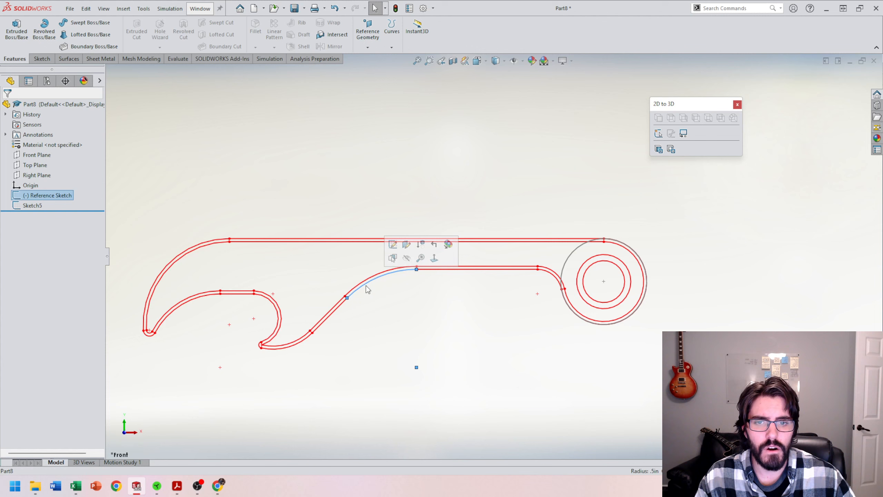
pyautogui.click(554, 278)
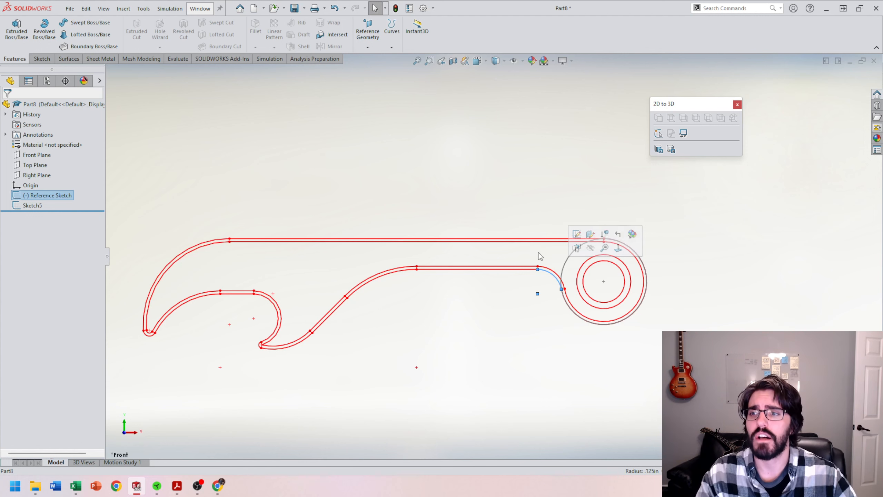
pyautogui.click(417, 170)
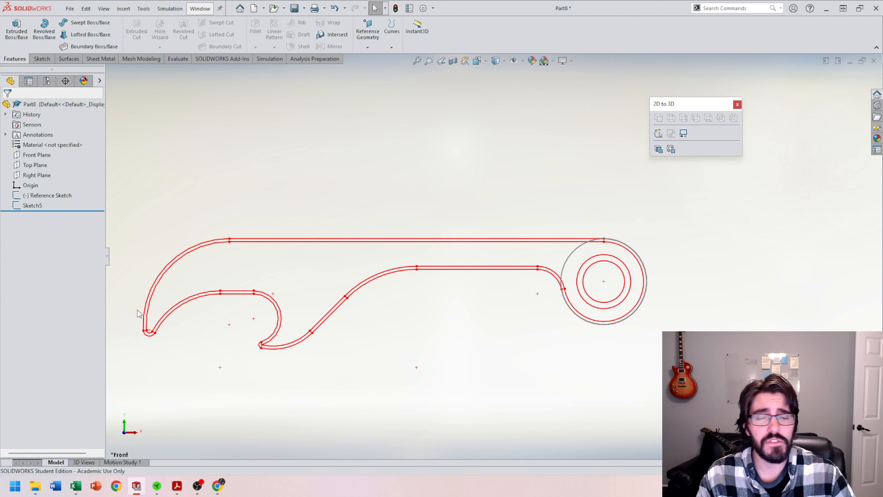
# - Hide the Reference Sketch and open the ring circle's sketch for editing
pyautogui.click(62, 196)
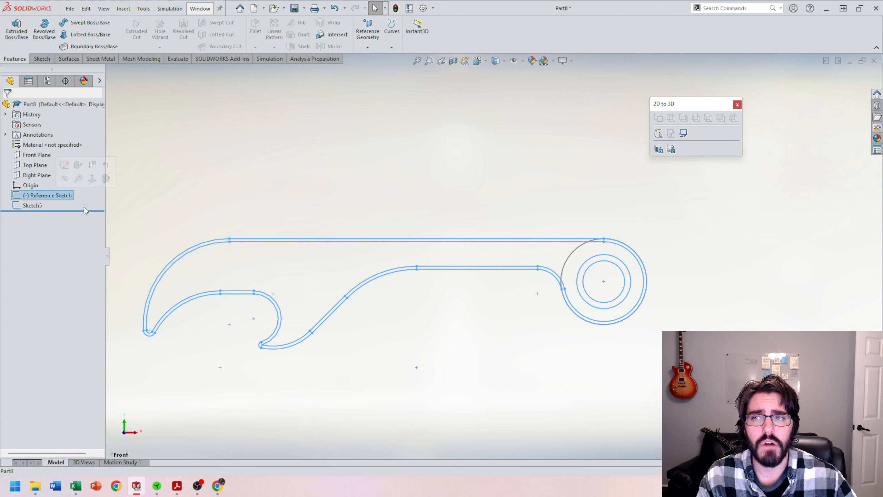
pyautogui.click(64, 179)
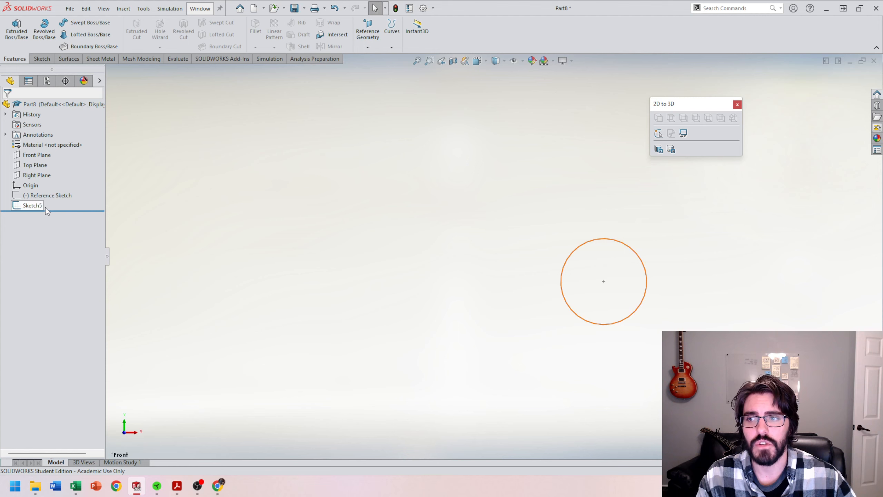
pyautogui.click(33, 205)
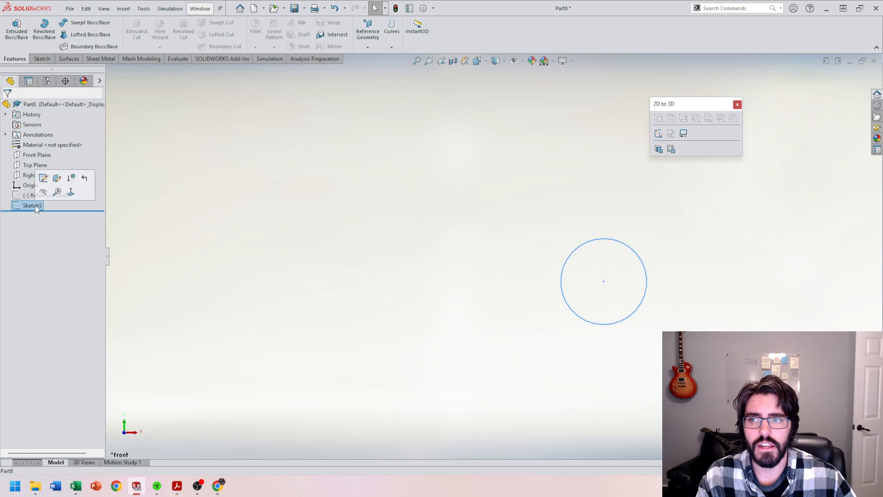
pyautogui.click(42, 183)
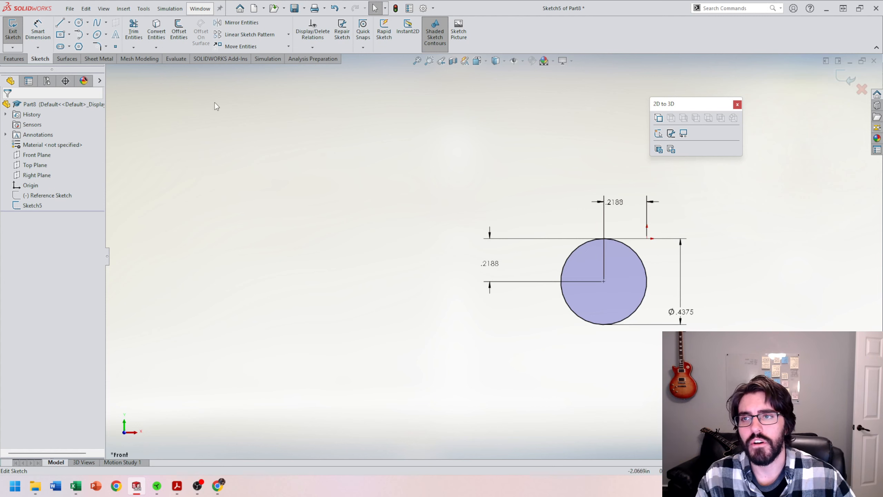
# - Sketch a horizontal line about 1.53 in long from the circle's top point, and end it with a tangent arc of about 0.54 in radius
pyautogui.click(60, 22)
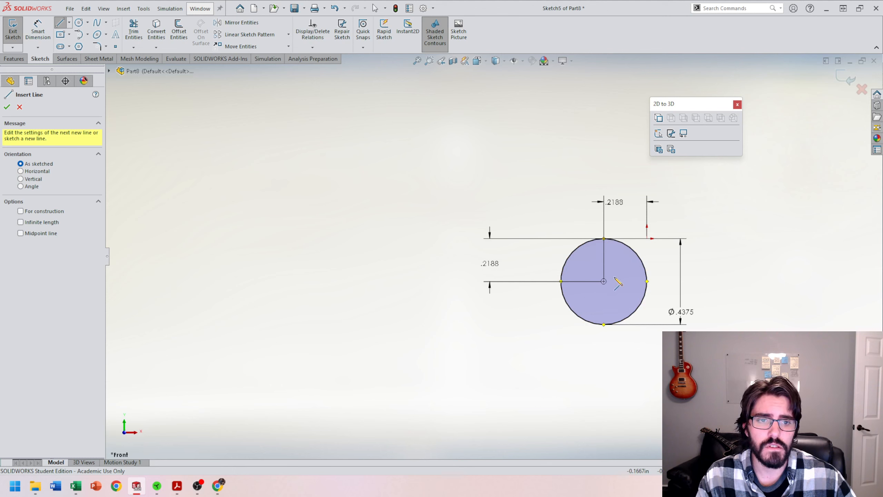
pyautogui.click(605, 239)
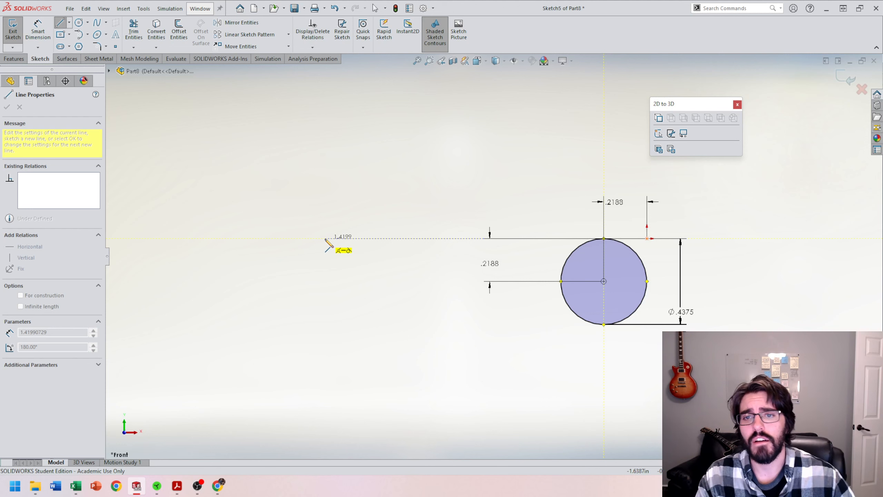
pyautogui.scroll(3, 327, 241)
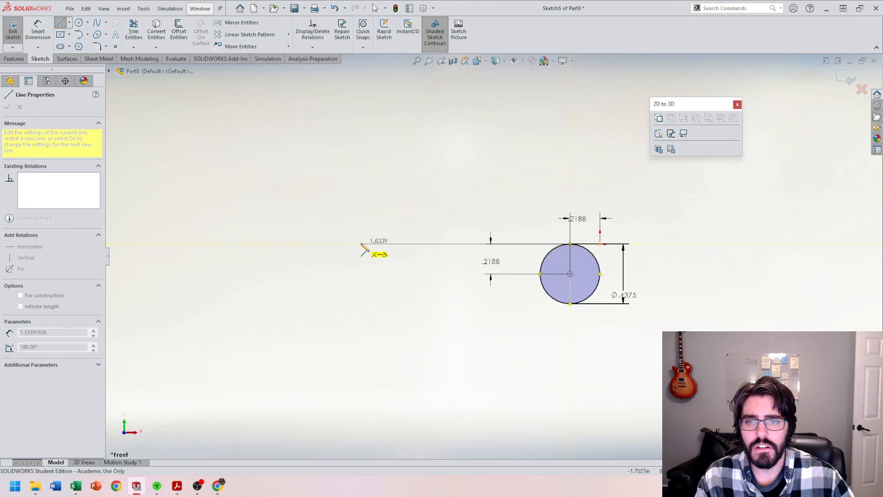
pyautogui.click(361, 243)
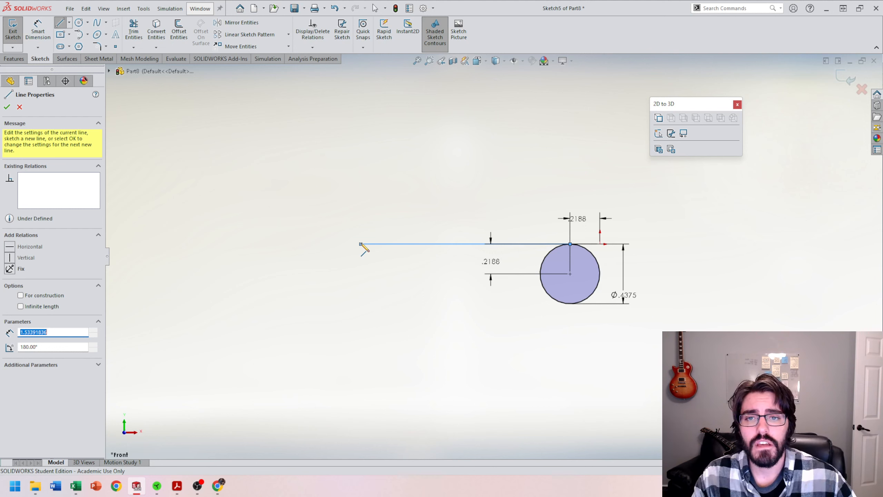
pyautogui.click(360, 244)
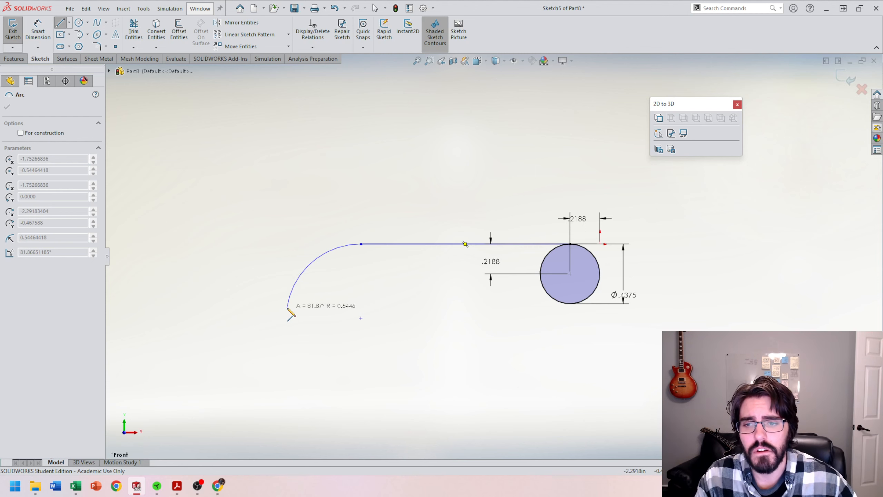
pyautogui.click(288, 307)
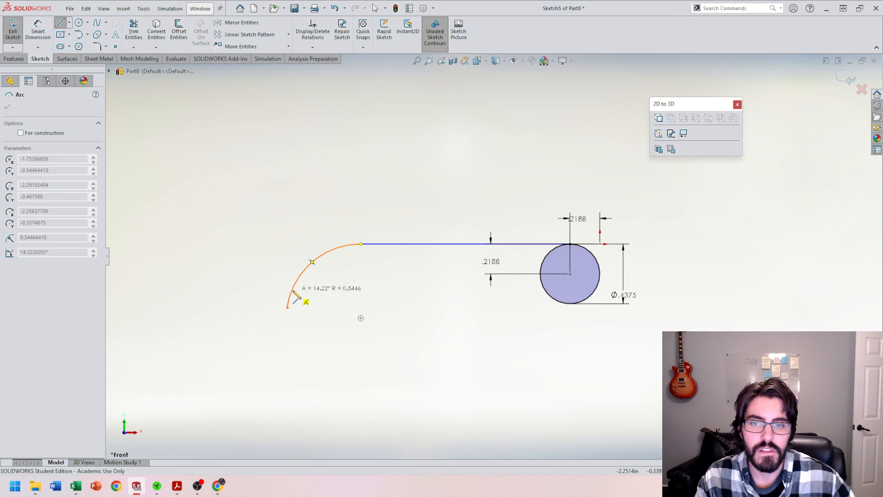
# - Continue the profile with a small rounded tip of about 0.04 in radius and an inner arc of about 0.28 in radius
pyautogui.click(287, 306)
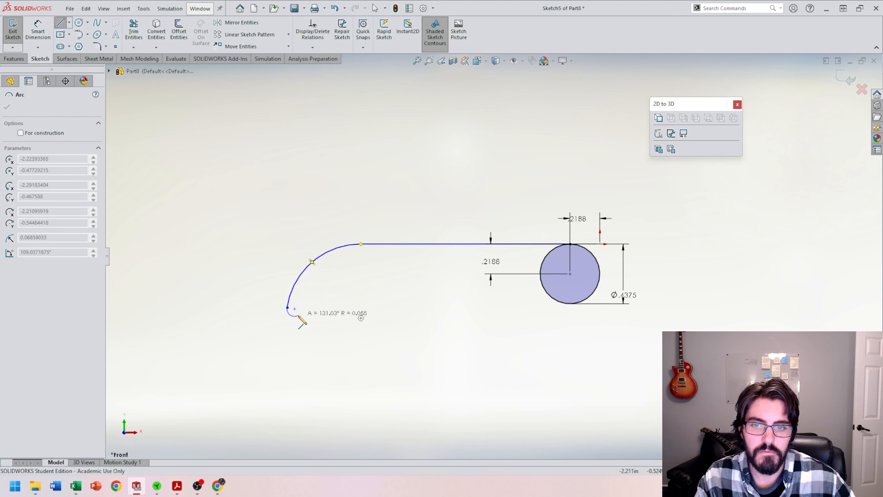
pyautogui.scroll(-2, 297, 317)
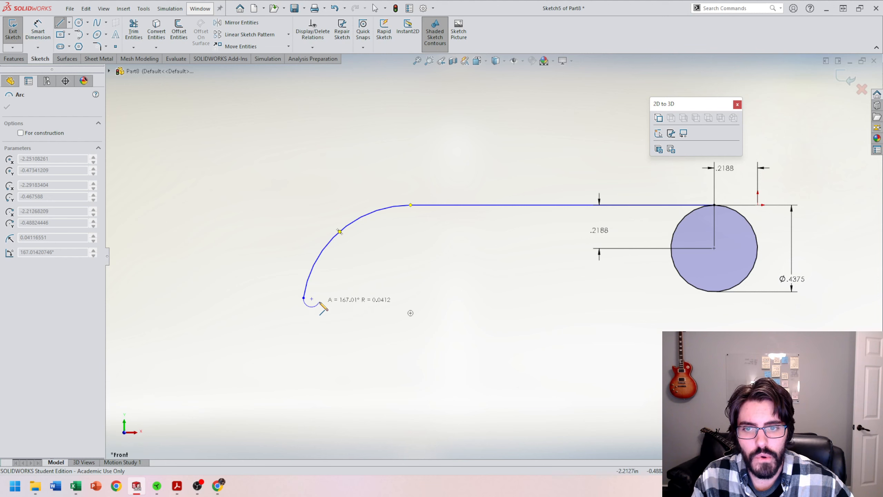
pyautogui.click(320, 302)
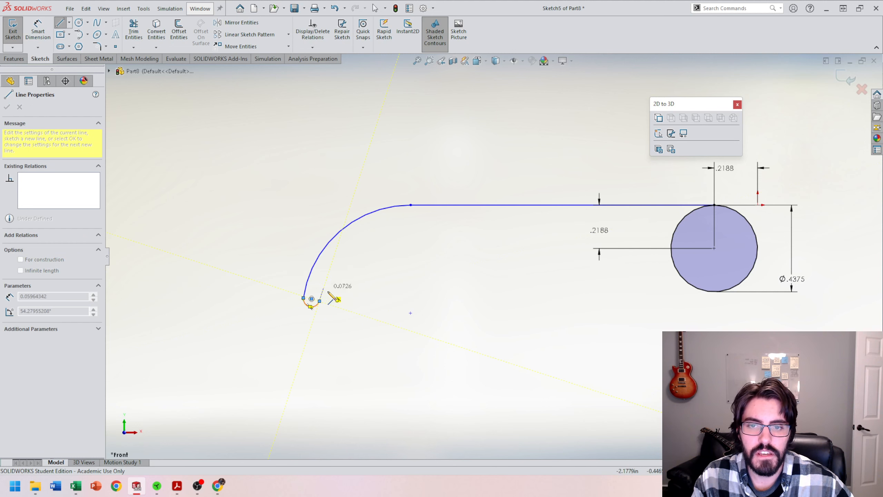
pyautogui.moveTo(311, 305)
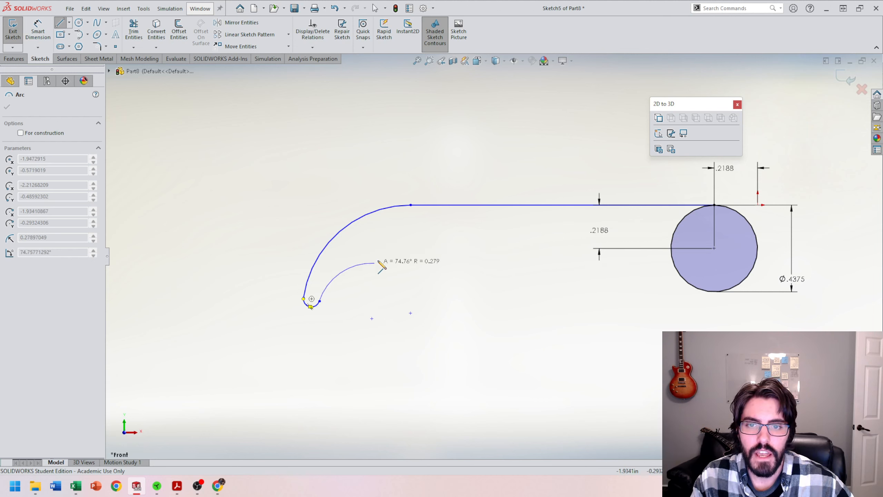
pyautogui.click(370, 262)
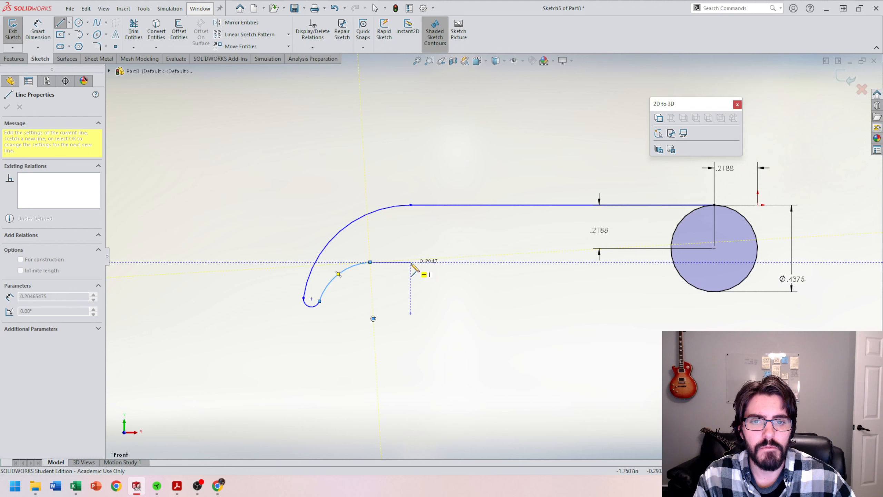
# - Continue with a horizontal line about 0.25 in long and three connected arcs forming the hook, the last about 0.135 in in radius
pyautogui.click(421, 262)
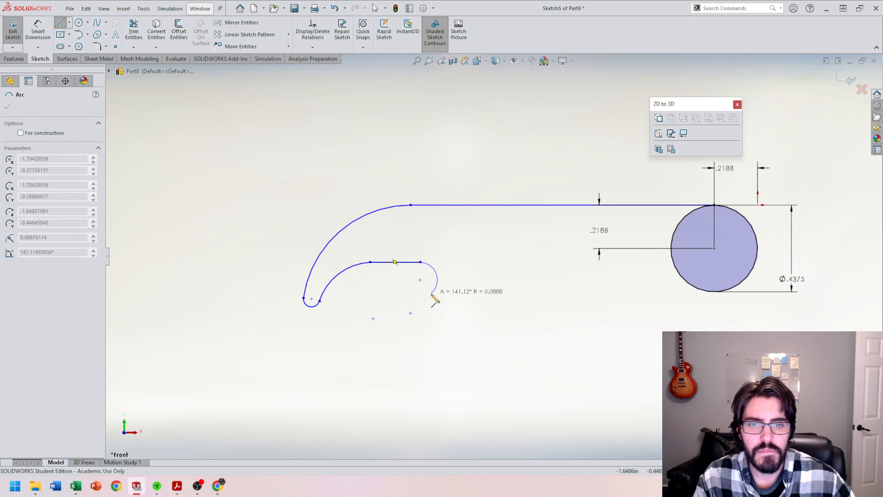
pyautogui.click(436, 292)
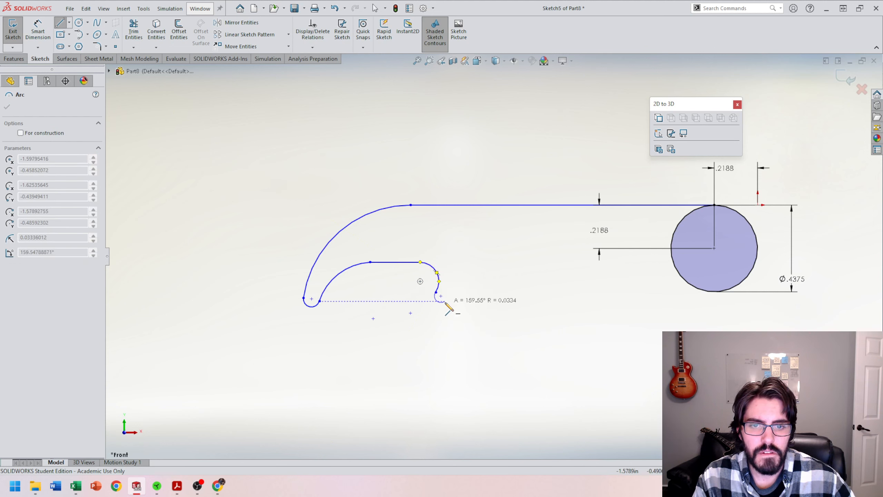
pyautogui.scroll(-2, 449, 309)
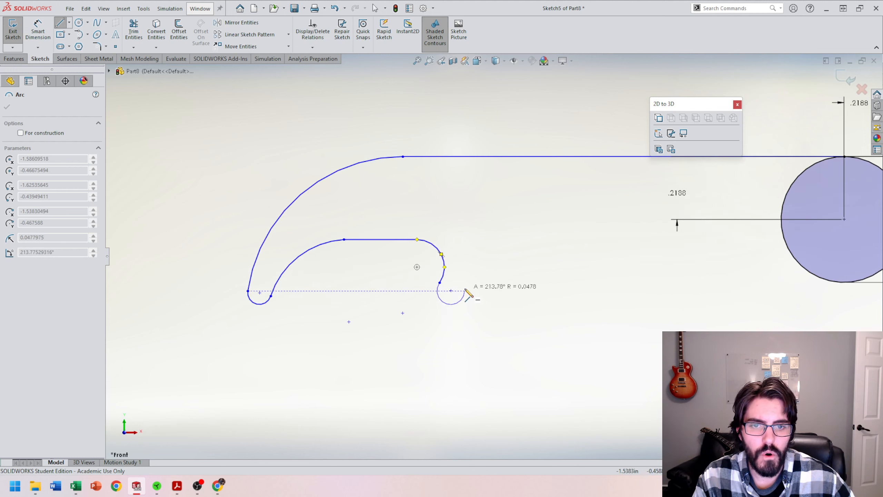
pyautogui.click(452, 305)
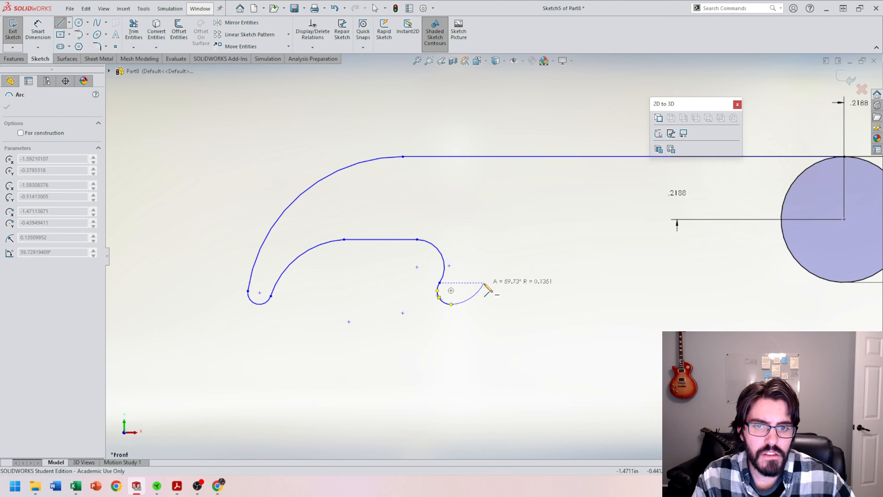
pyautogui.click(484, 282)
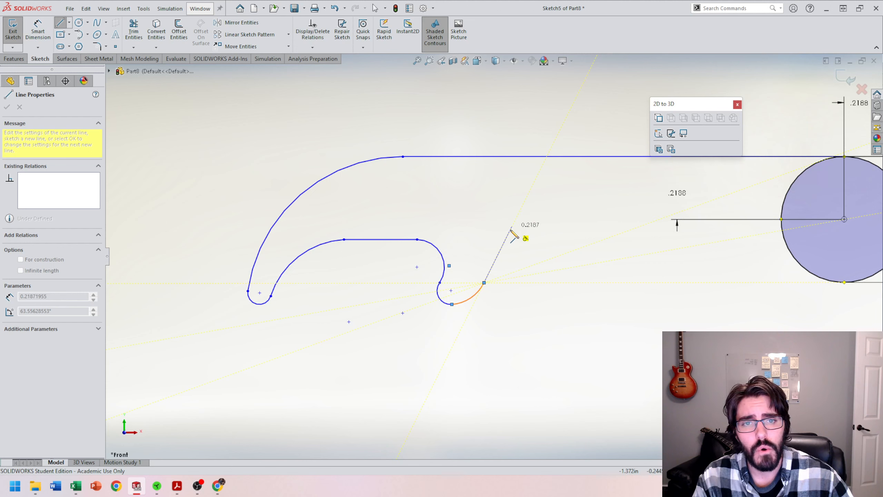
# - Close the handle's lower edge with a slanted line about 0.22 in long and a horizontal line about 0.95 in long ending on the circle
pyautogui.click(510, 230)
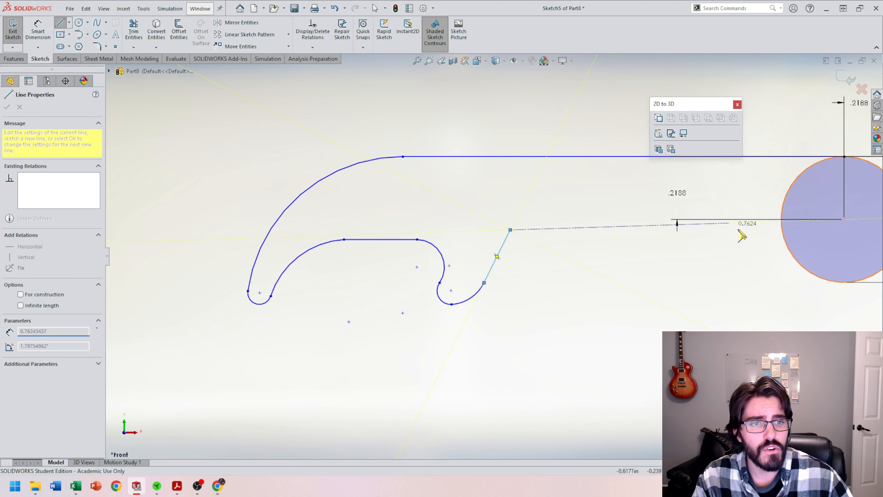
pyautogui.click(783, 230)
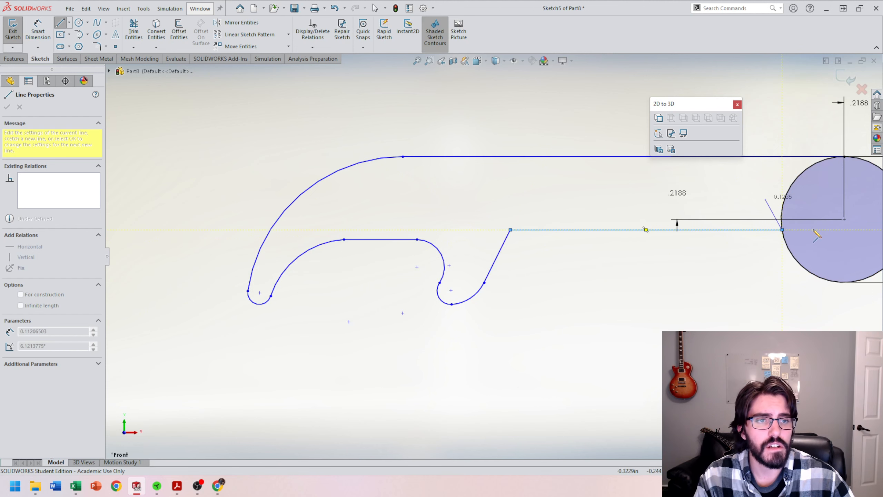
pyautogui.press('Escape')
pyautogui.press('f')
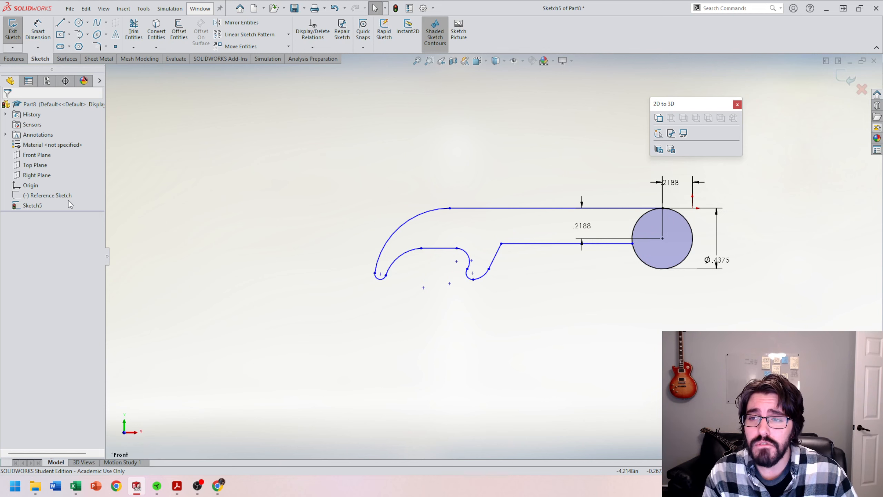
# - Show the Reference Sketch and measure the distance between the outer upper and lower straight edges of its handle
pyautogui.rightClick(60, 196)
pyautogui.click(71, 187)
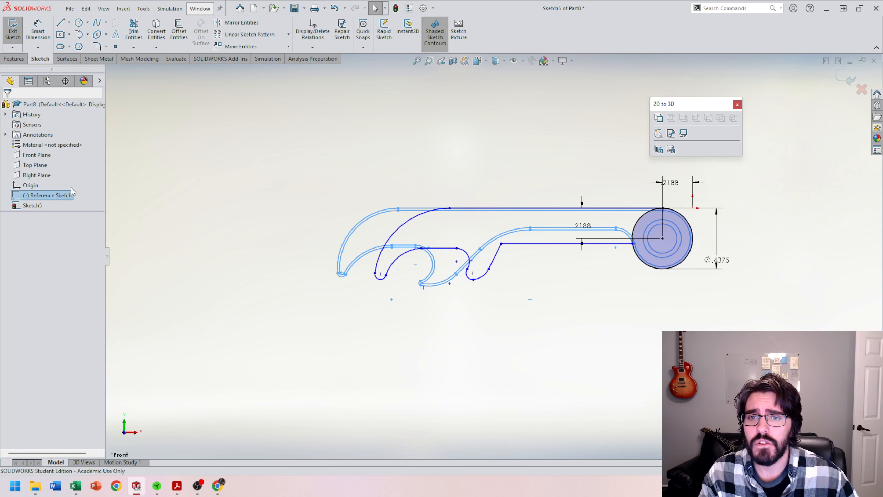
pyautogui.click(176, 58)
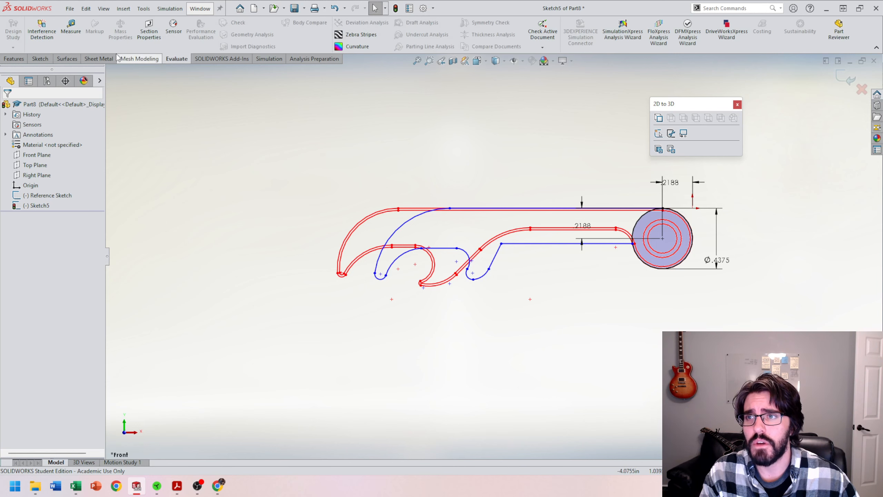
pyautogui.click(70, 30)
pyautogui.scroll(-3, 584, 205)
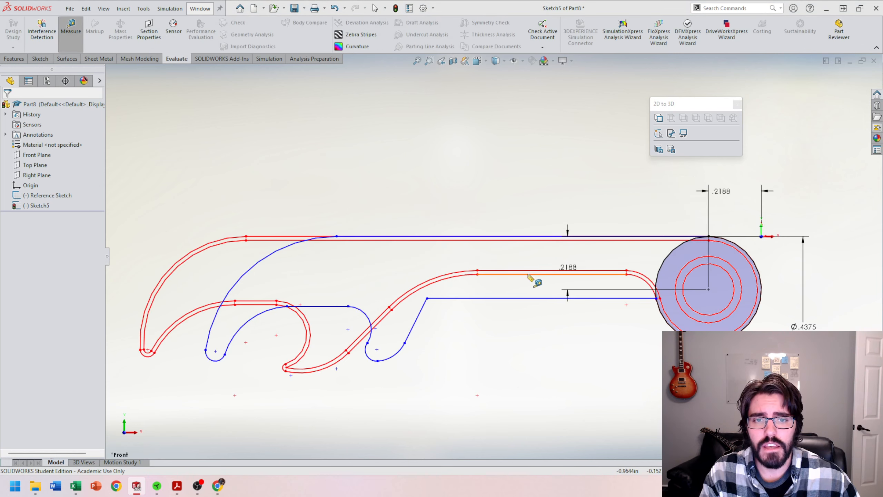
pyautogui.click(528, 276)
pyautogui.click(293, 236)
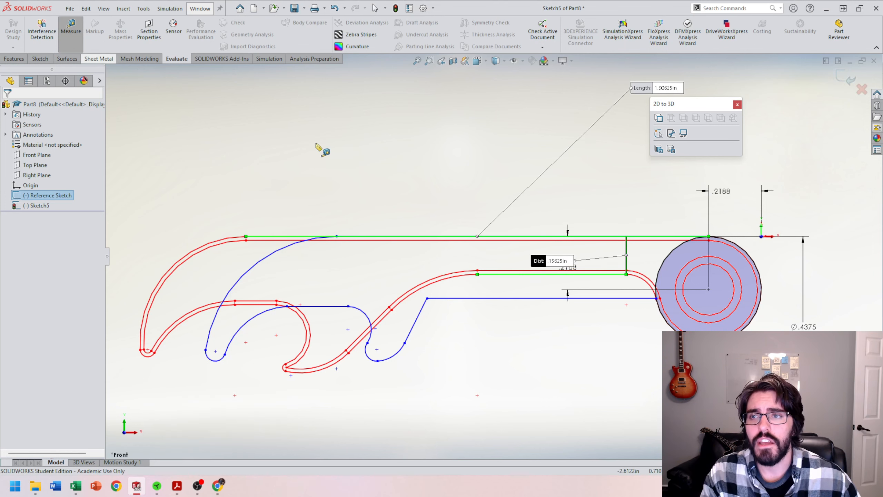
pyautogui.click(557, 262)
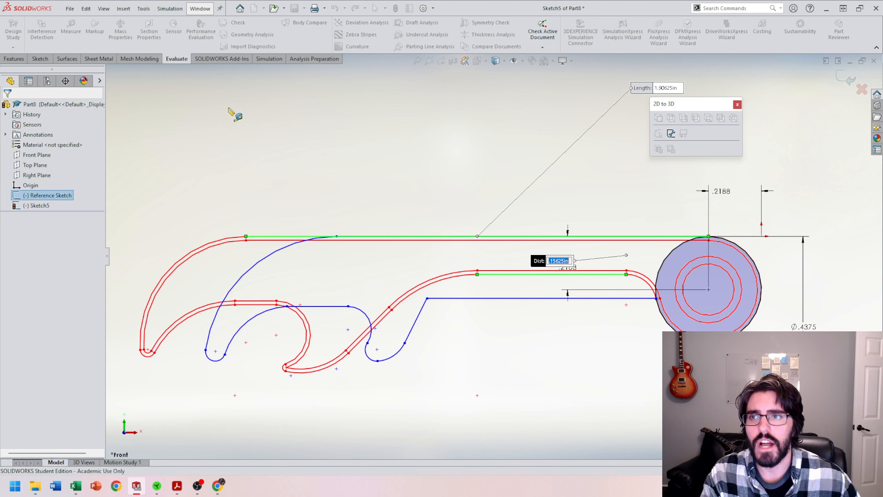
pyautogui.press('Escape')
# - Dimension the vertical distance between the new handle's upper and lower horizontal lines as 0.15625 in
pyautogui.click(39, 58)
pyautogui.click(33, 38)
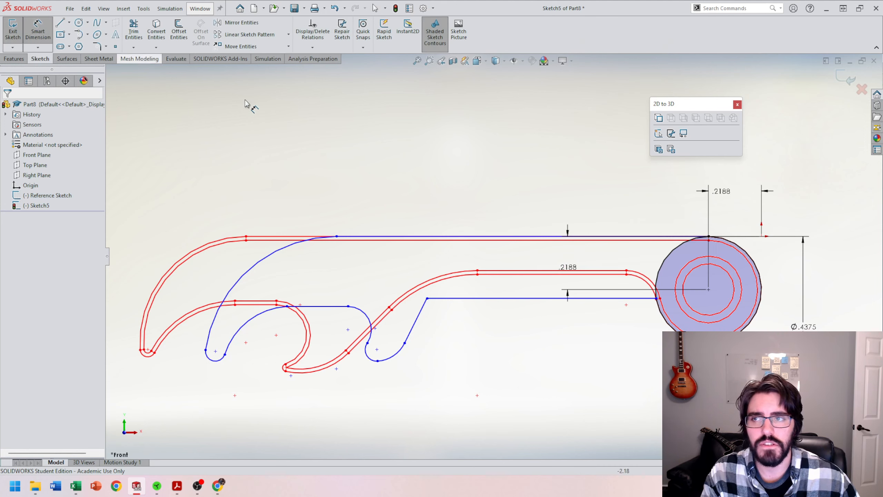
pyautogui.click(540, 298)
pyautogui.click(491, 240)
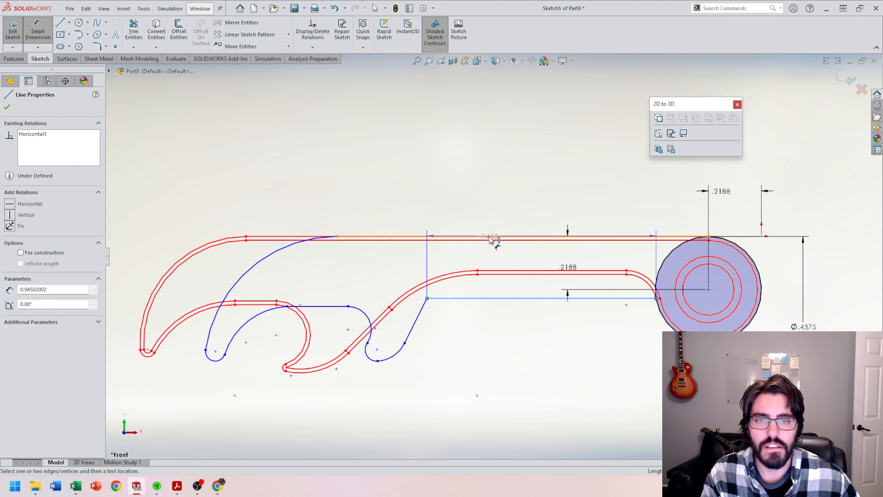
pyautogui.click(496, 257)
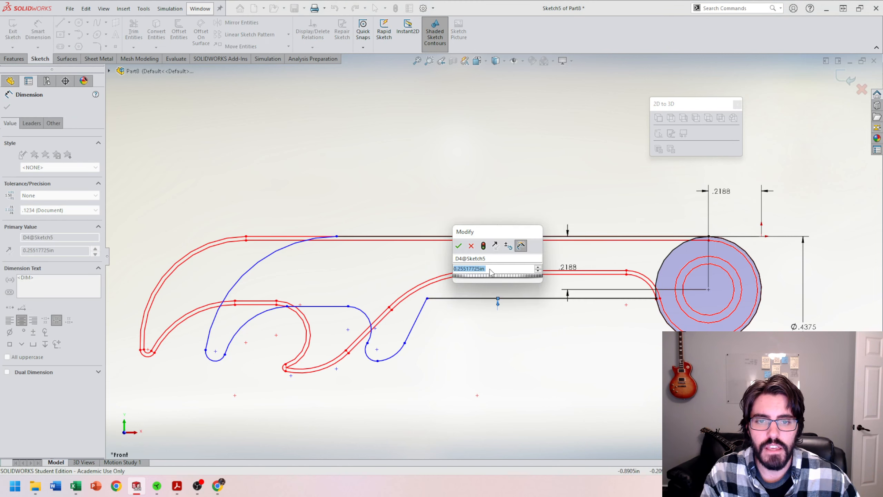
pyautogui.write('.15625')
pyautogui.click(458, 246)
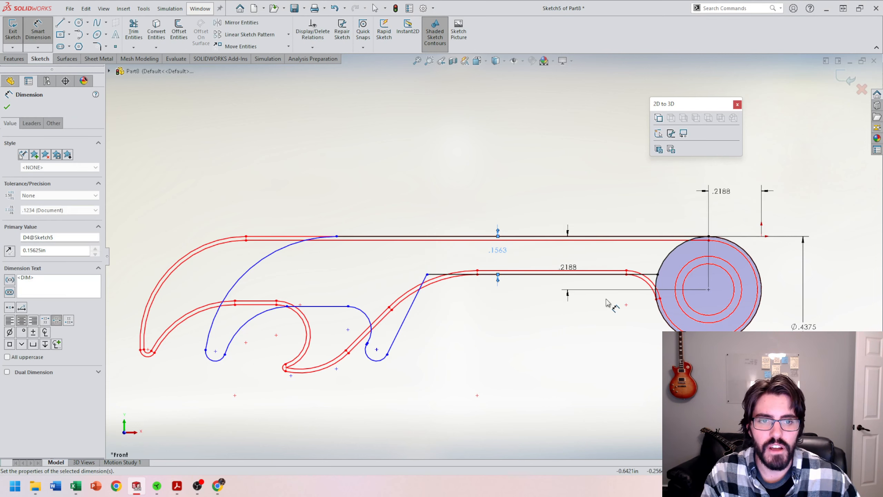
pyautogui.doubleClick(499, 250)
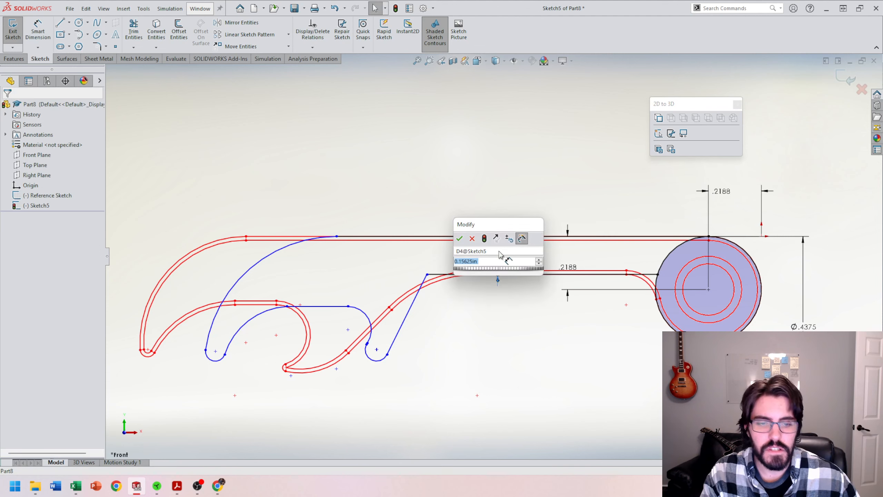
pyautogui.write('.15625')
pyautogui.press('Return')
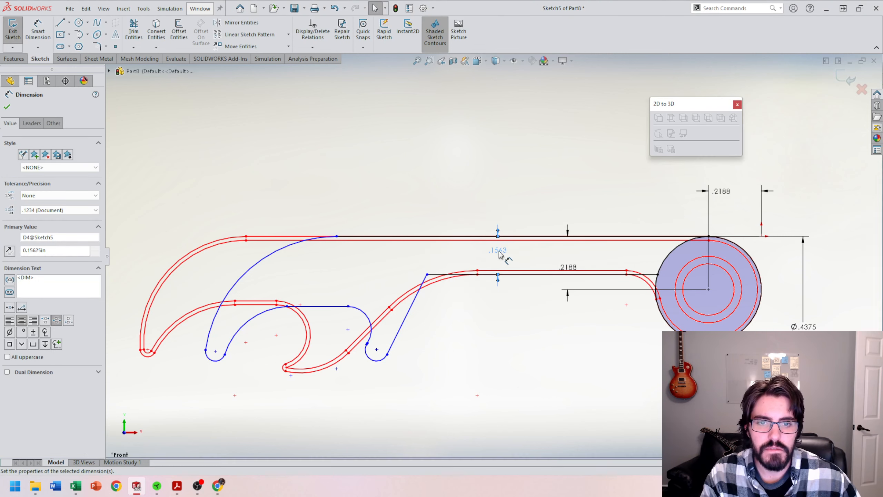
pyautogui.click(356, 245)
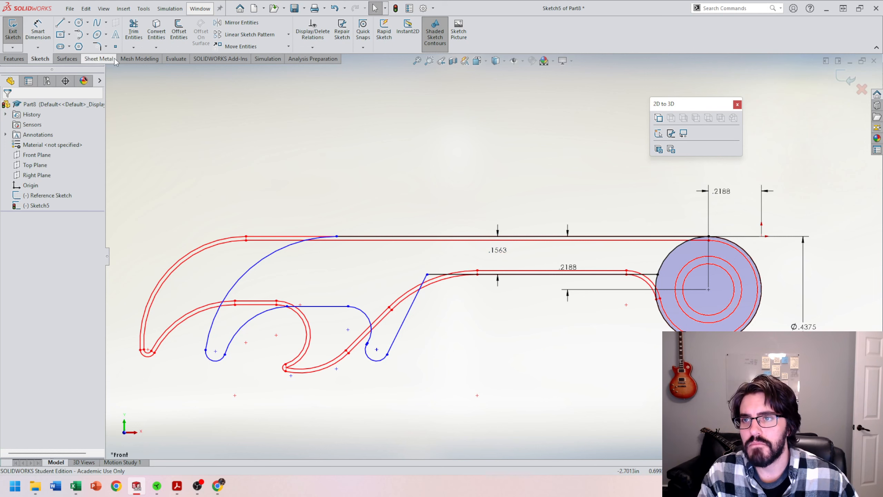
# - Measure the distance between the Reference Sketch's short inner horizontal line above the hook opening and its outer top edge
pyautogui.click(173, 59)
pyautogui.click(71, 32)
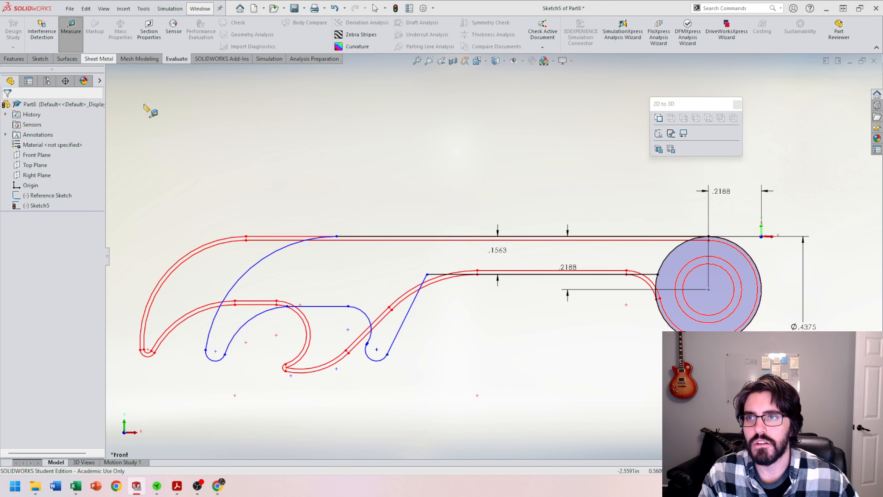
pyautogui.scroll(-3, 230, 289)
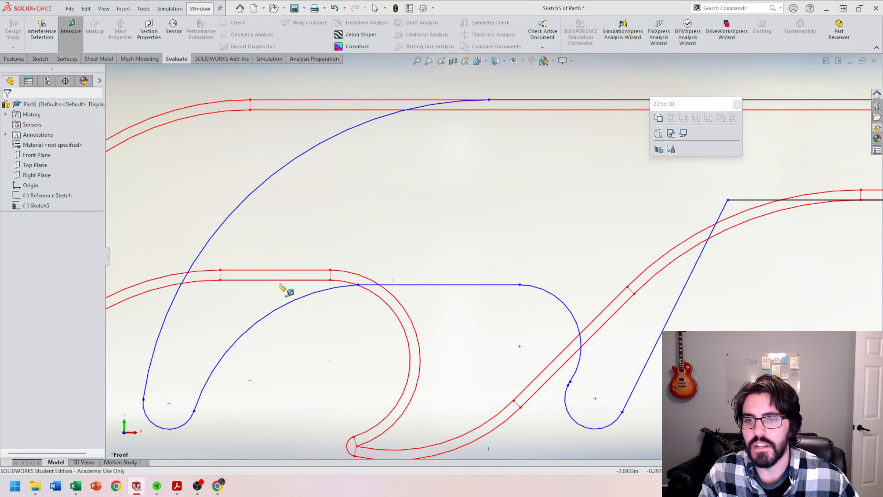
pyautogui.click(274, 277)
pyautogui.scroll(2, 361, 142)
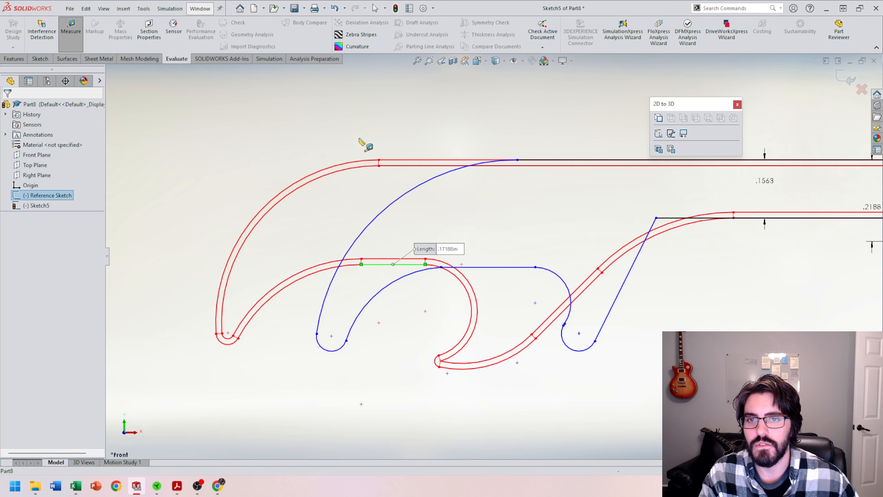
pyautogui.click(405, 160)
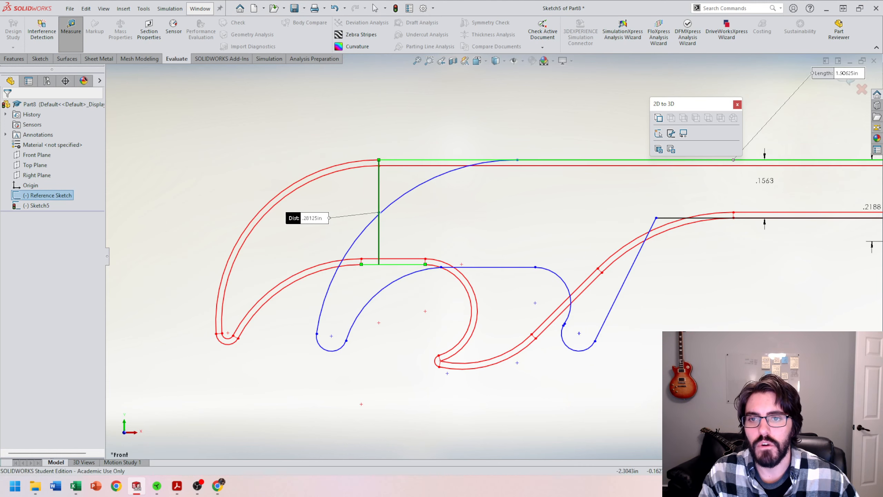
pyautogui.click(324, 224)
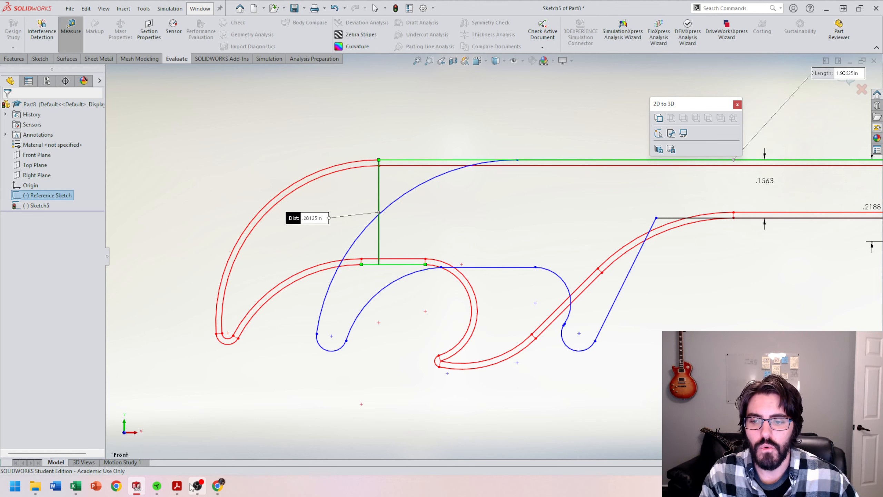
# - Switch to the Ye Ole Pop Topper PDF, check the vertical dimension at the head's upper part, and return to SOLIDWORKS
pyautogui.moveTo(177, 486)
pyautogui.click(240, 444)
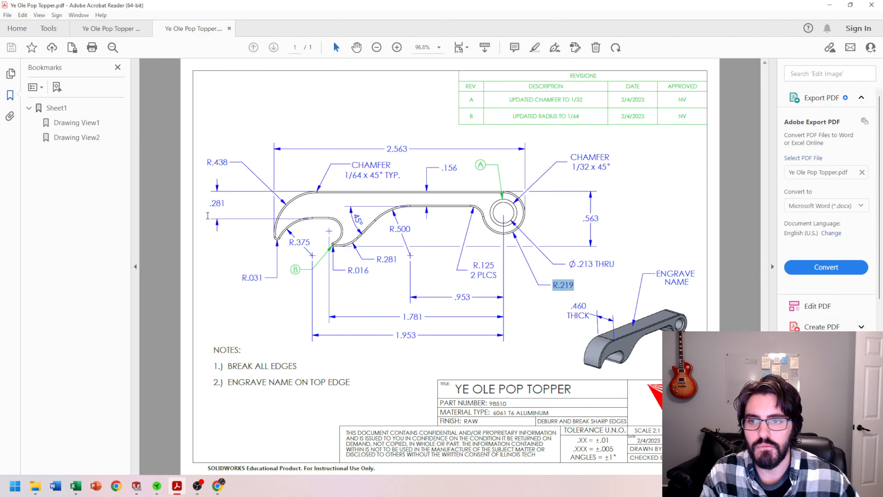
pyautogui.moveTo(227, 202); pyautogui.dragTo(216, 163)
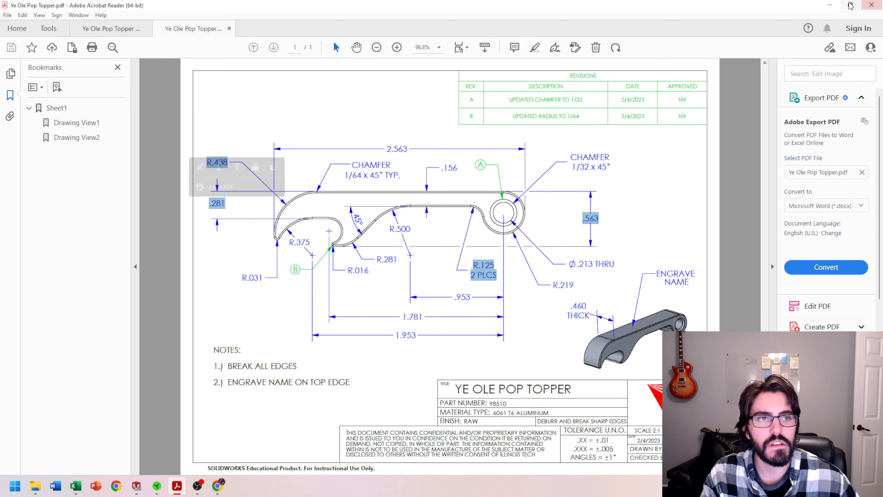
pyautogui.click(830, 5)
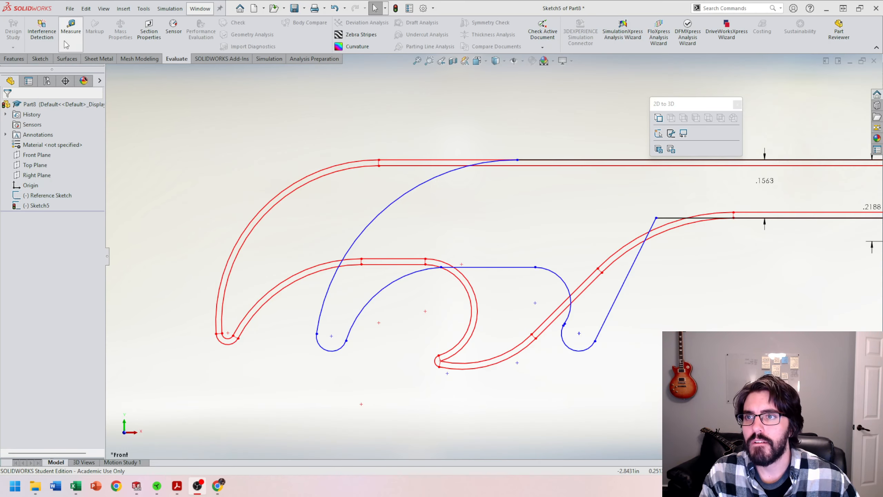
# - Dimension the vertical distance between the new profile's top edge and the hook's short horizontal line as 0.28125 in
pyautogui.click(39, 59)
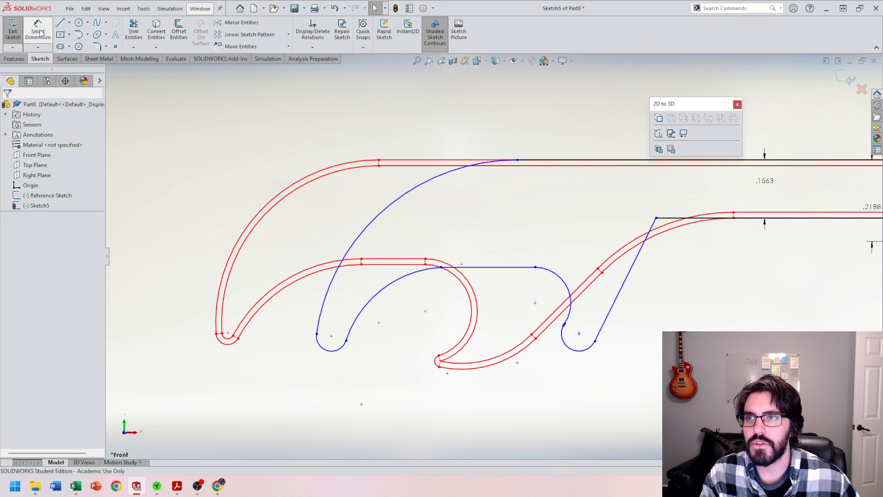
pyautogui.click(38, 31)
pyautogui.click(511, 266)
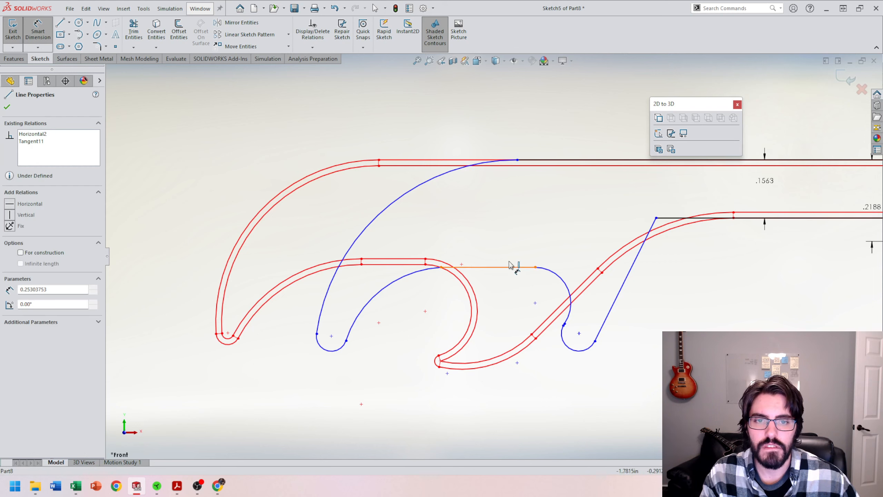
pyautogui.click(581, 162)
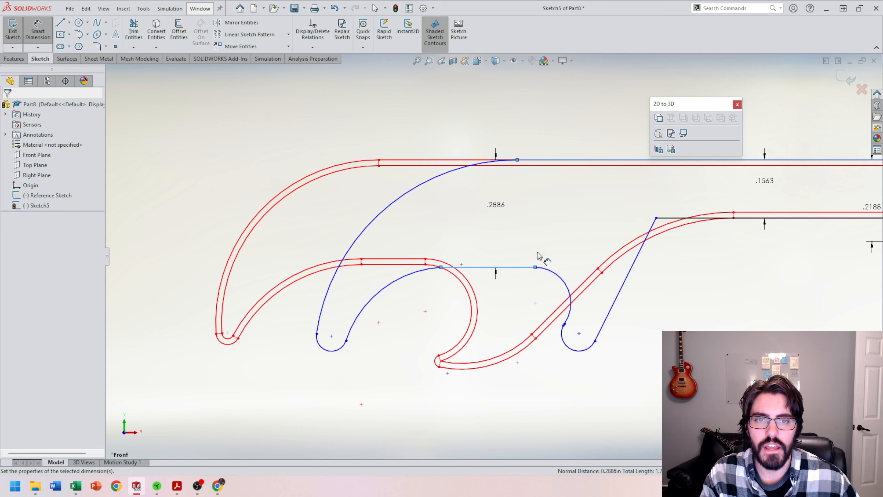
pyautogui.click(512, 256)
pyautogui.write('.28125in')
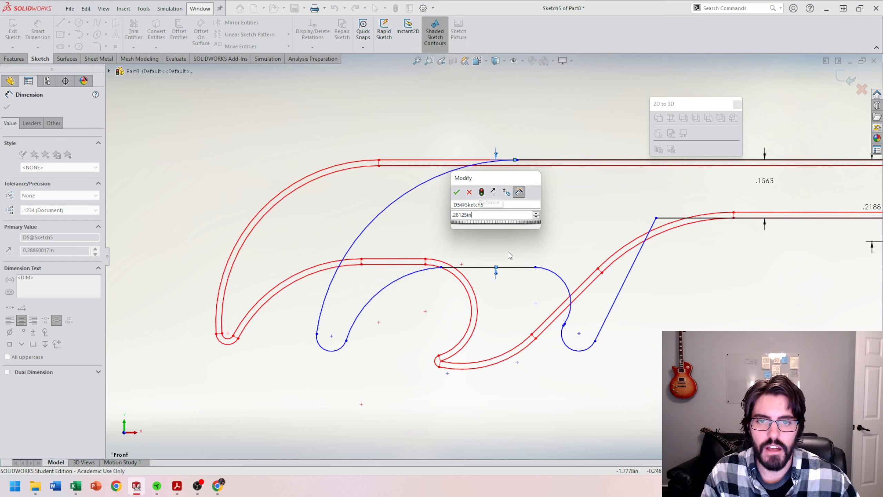
pyautogui.click(458, 193)
pyautogui.scroll(3, 659, 278)
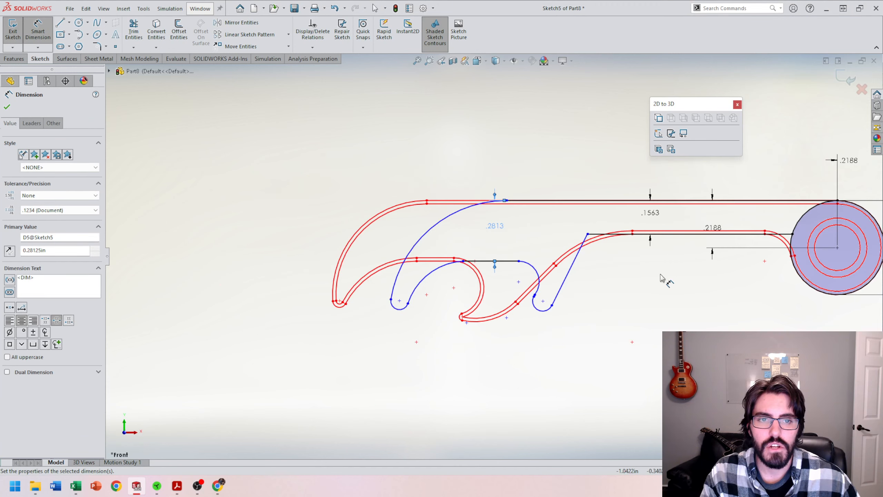
pyautogui.scroll(2, 660, 278)
pyautogui.scroll(-2, 677, 289)
pyautogui.press('Escape')
pyautogui.press('Escape')
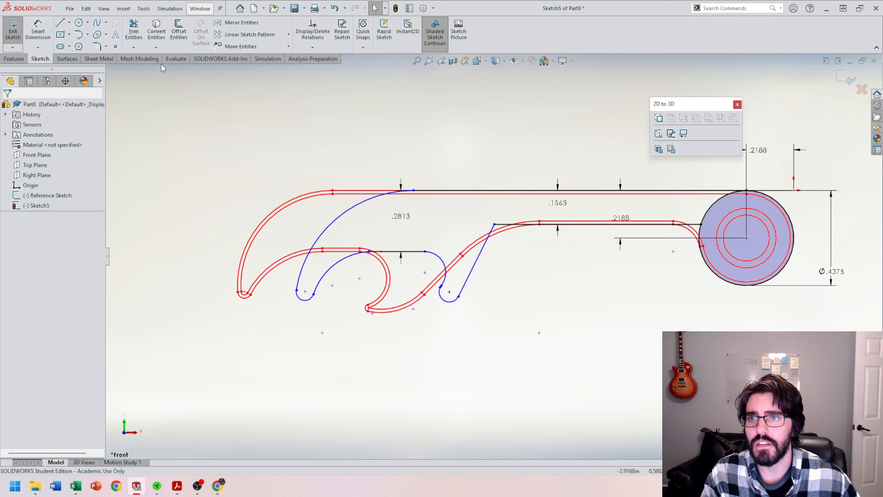
# - Measure the radius of the Reference Sketch's large outer arc at the head
pyautogui.click(176, 58)
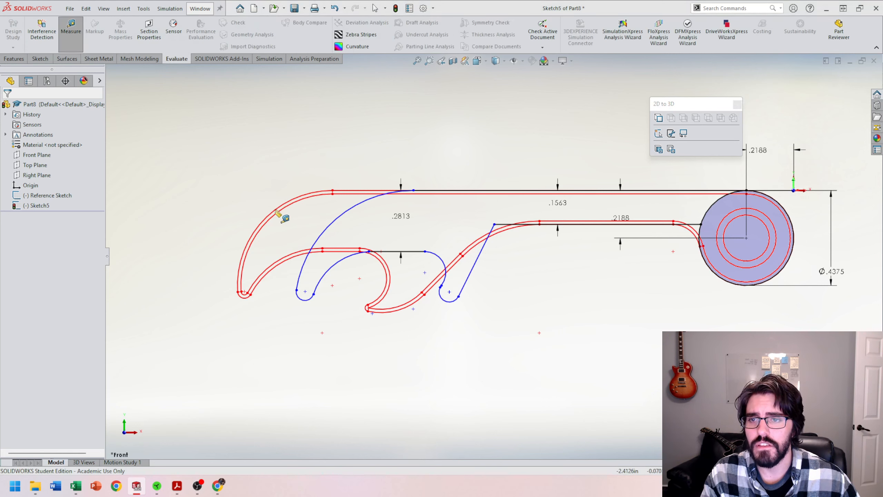
pyautogui.click(302, 208)
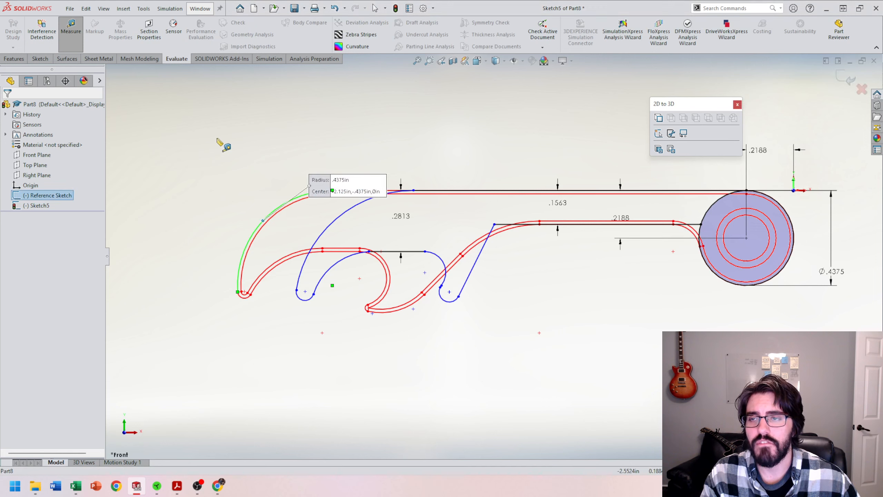
pyautogui.click(71, 32)
# - Dimension the new profile's large outer head arc with a radius of 0.4375 in
pyautogui.click(40, 59)
pyautogui.click(38, 32)
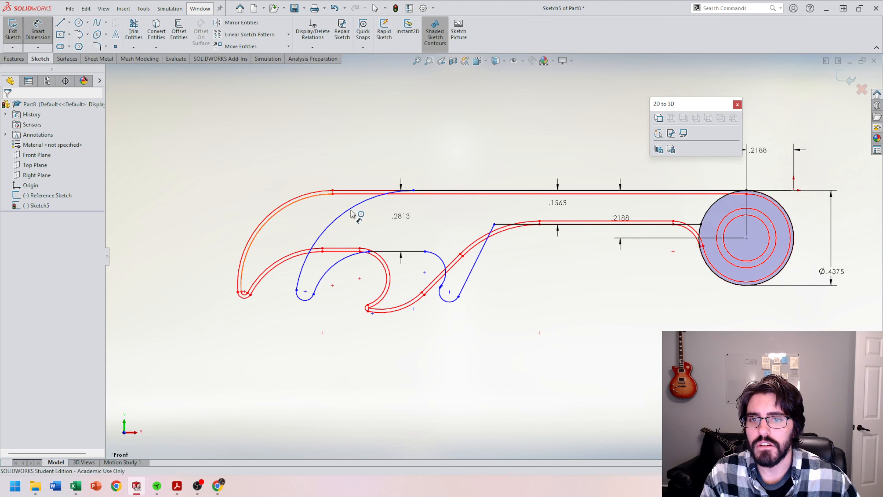
pyautogui.click(355, 208)
pyautogui.click(350, 160)
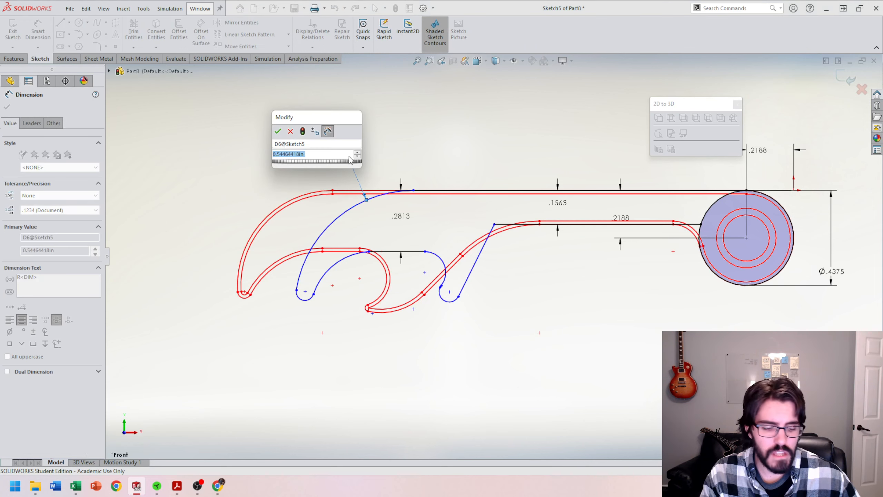
pyautogui.write('.4375')
pyautogui.press('Return')
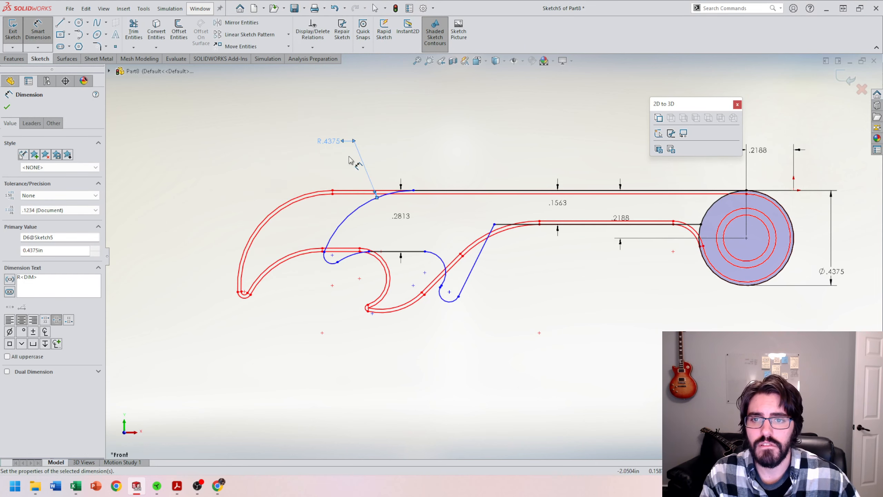
pyautogui.scroll(-2, 208, 226)
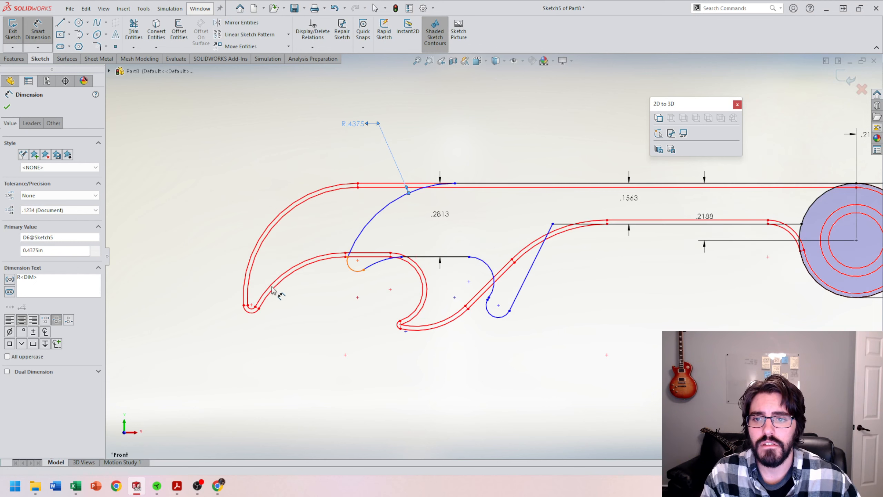
pyautogui.press('Escape')
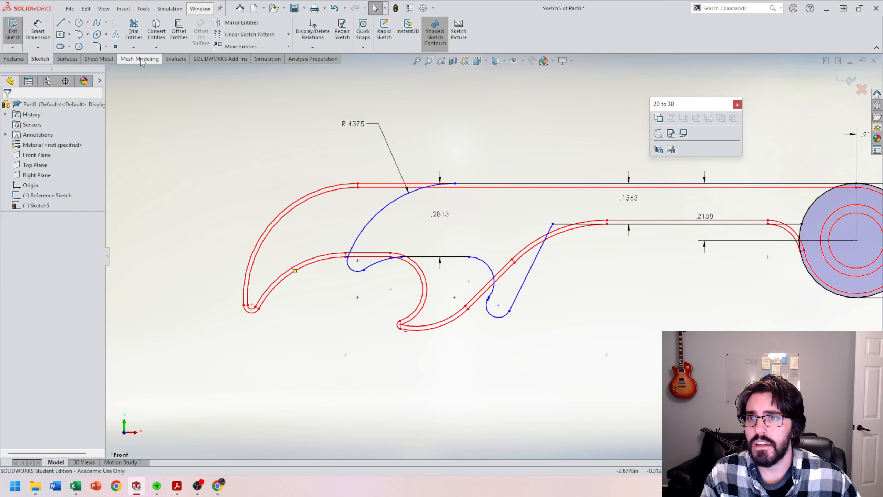
# - Measure the radius of the small outer arc at the Reference Sketch's head tip
pyautogui.click(177, 58)
pyautogui.click(71, 31)
pyautogui.click(251, 313)
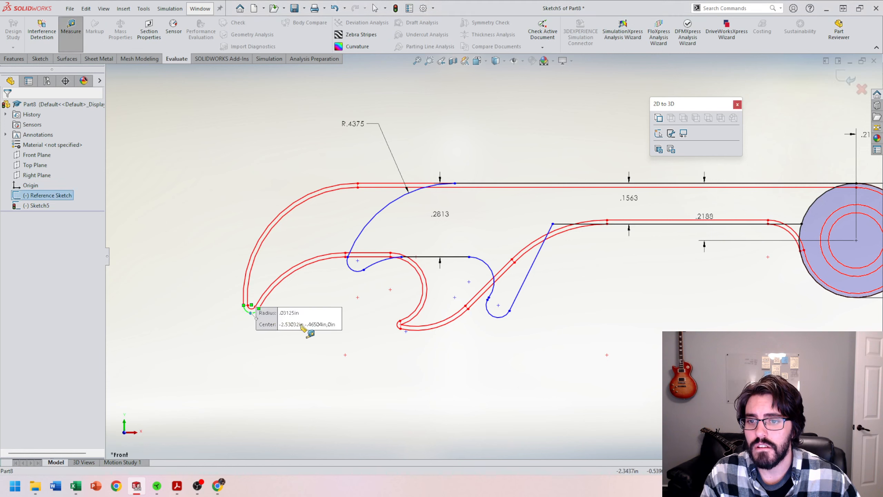
pyautogui.click(71, 31)
pyautogui.click(40, 59)
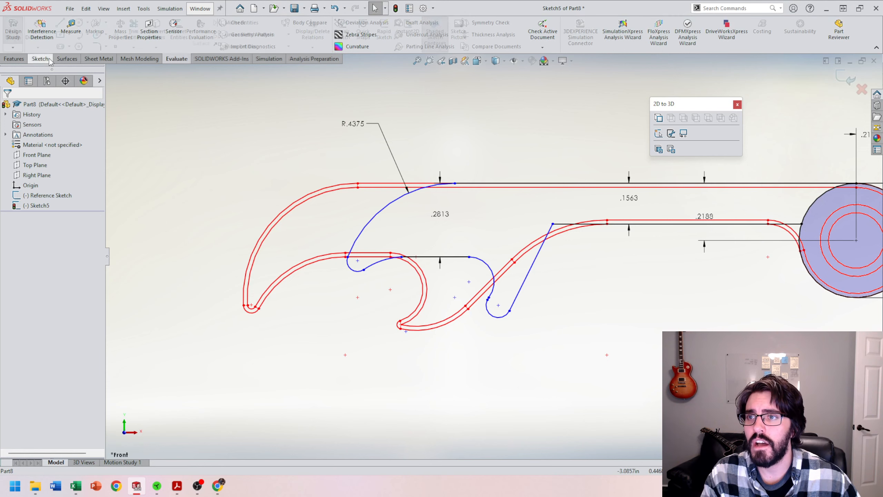
# - Switch to the Ye Ole Pop Topper PDF, check the head tip's radius callout, and return to SOLIDWORKS
pyautogui.moveTo(214, 489)
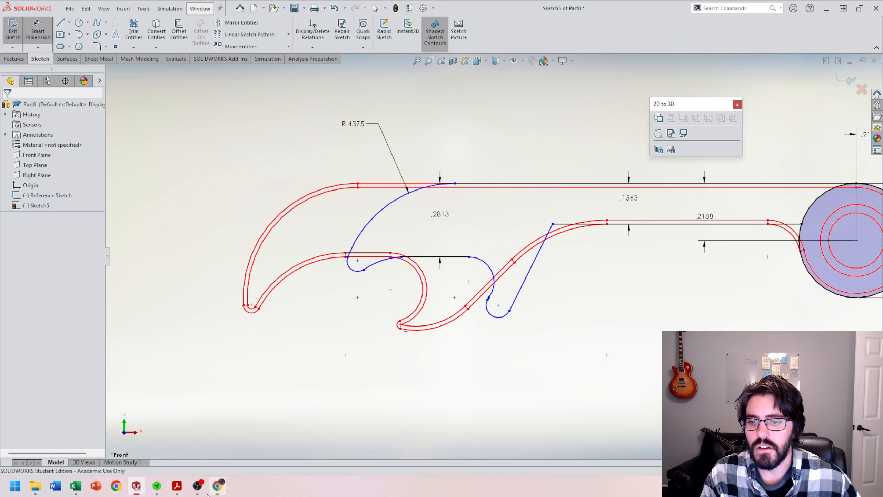
pyautogui.moveTo(185, 493)
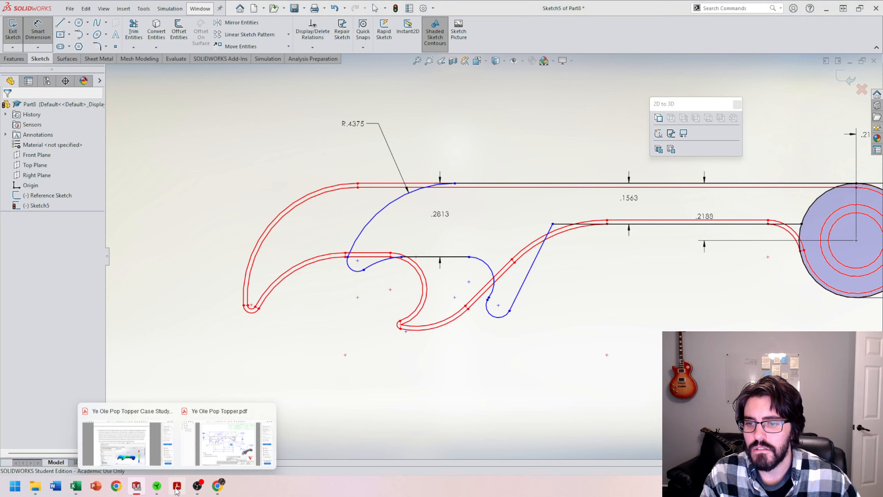
pyautogui.click(226, 441)
pyautogui.click(273, 282)
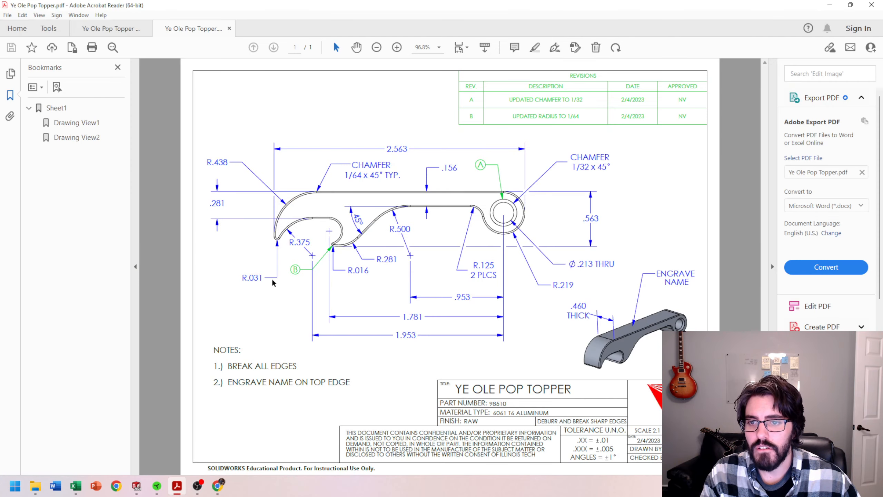
pyautogui.moveTo(264, 280); pyautogui.dragTo(255, 285)
pyautogui.click(830, 5)
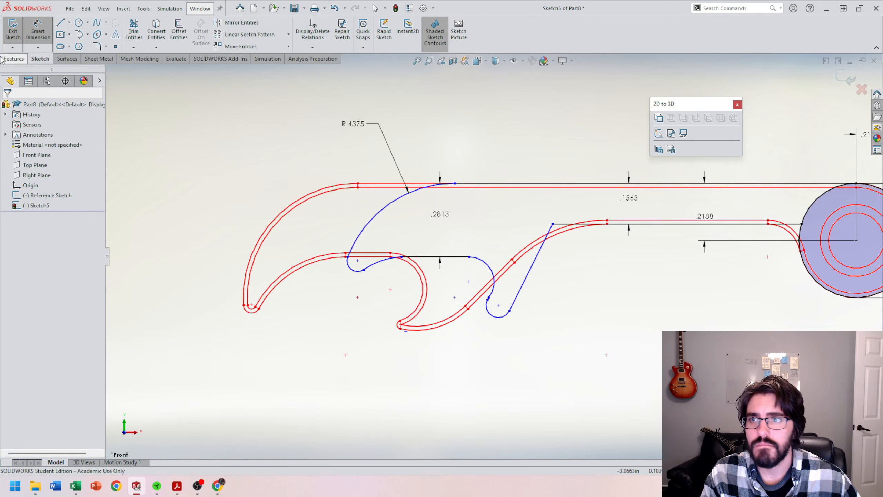
# - Dimension the small arc at the new profile's head tip with a radius of 0.03125 in
pyautogui.click(352, 270)
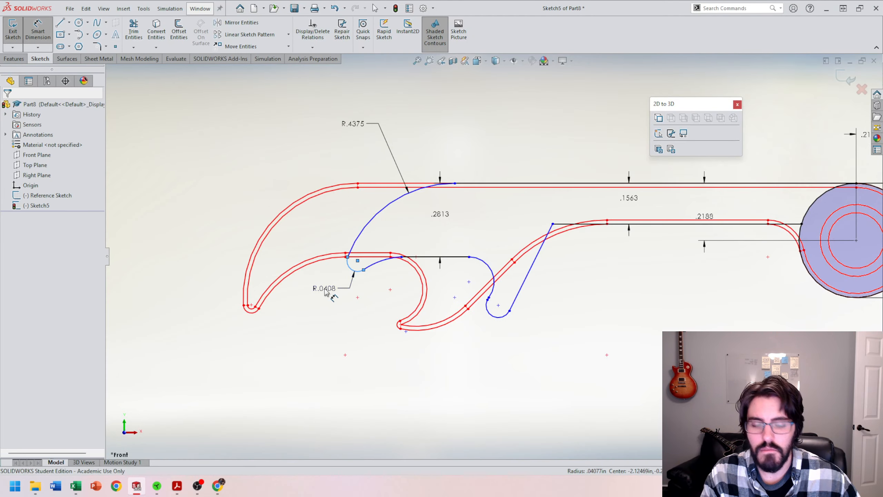
pyautogui.click(321, 289)
pyautogui.write('.03125')
pyautogui.press('Return')
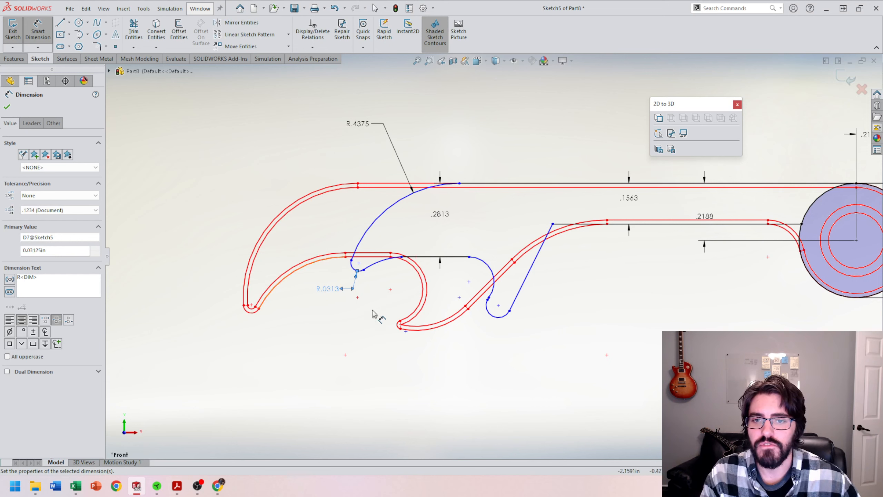
pyautogui.press('Escape')
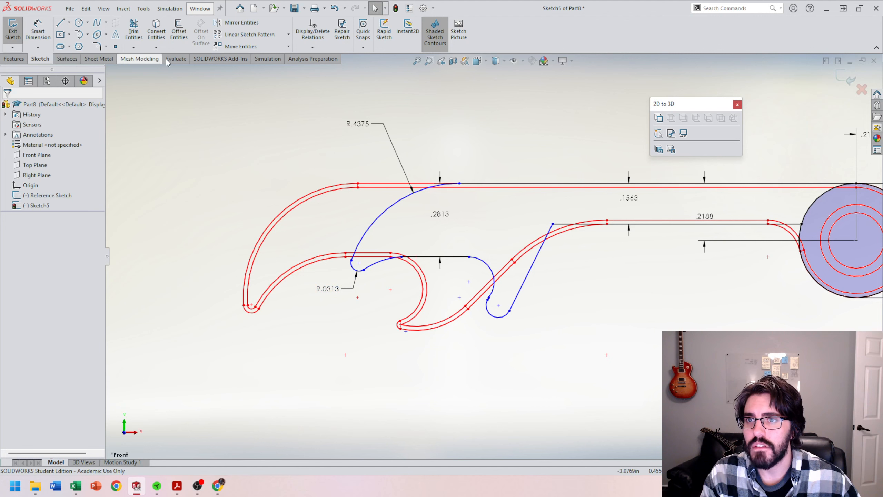
# - Measure the Reference Sketch's concave arc between the head tip and the short horizontal line, and return to the sketch tools
pyautogui.click(177, 58)
pyautogui.click(71, 31)
pyautogui.click(300, 269)
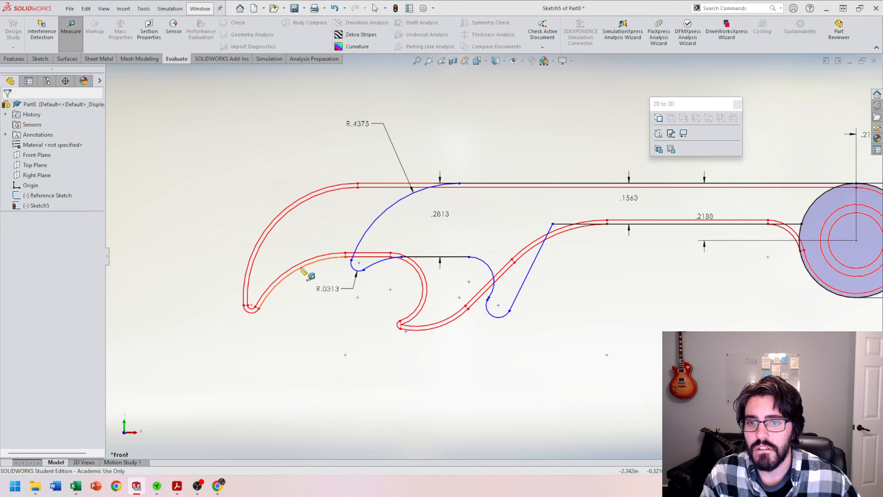
pyautogui.press('Escape')
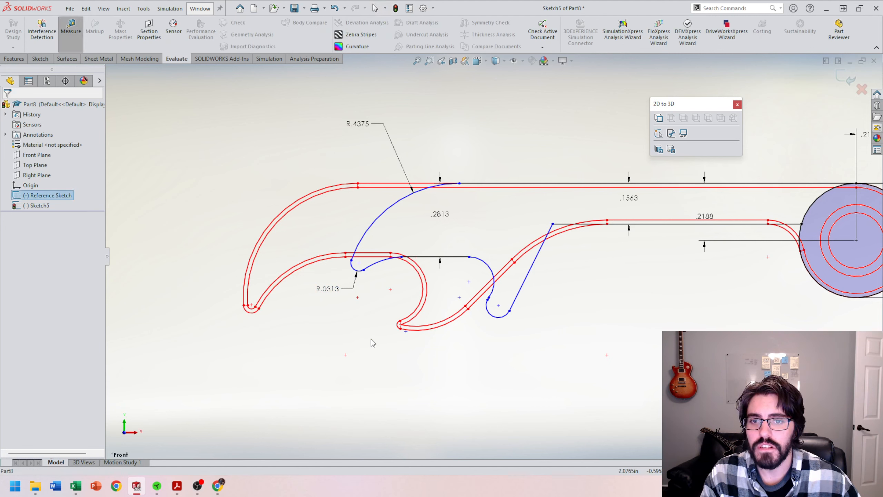
pyautogui.scroll(-5, 395, 294)
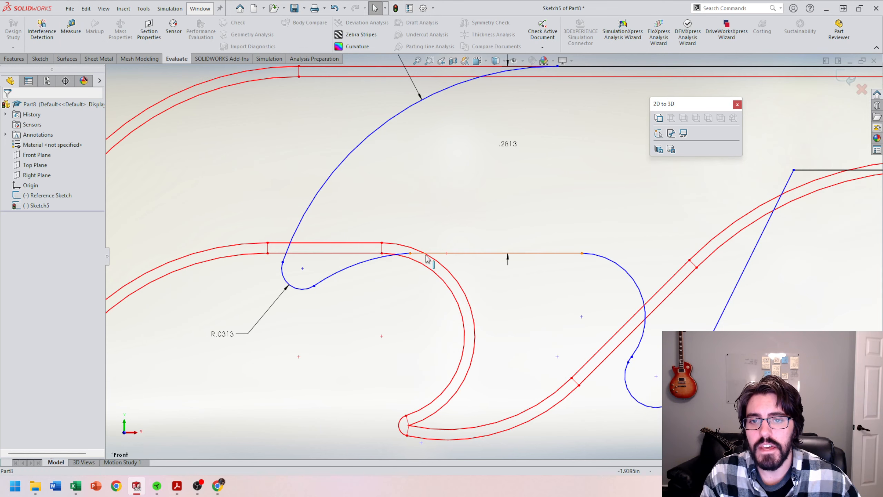
pyautogui.scroll(3, 494, 256)
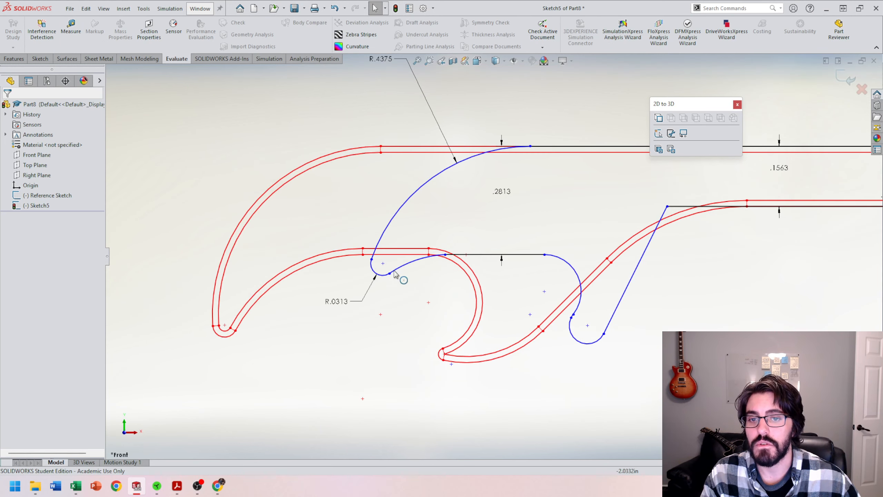
pyautogui.click(49, 62)
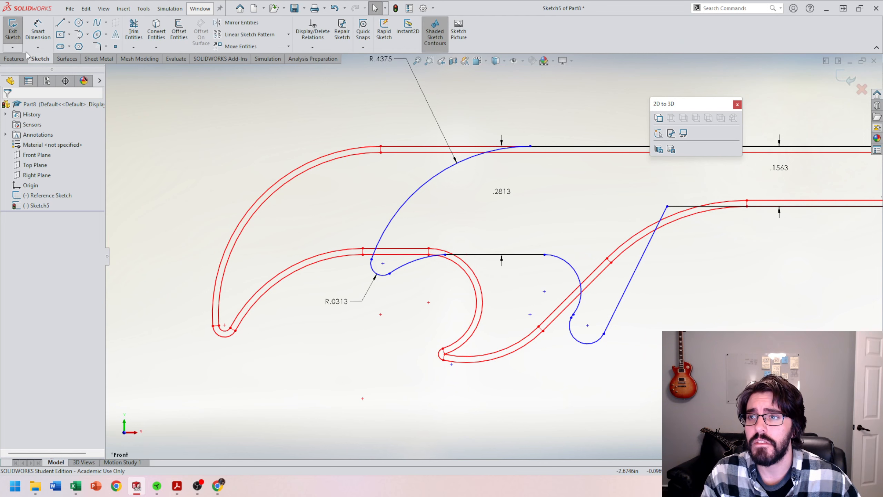
# - Dimension the new profile's concave arc beside the head tip with a radius of 0.375 in
pyautogui.click(414, 265)
pyautogui.click(423, 294)
pyautogui.write('.375')
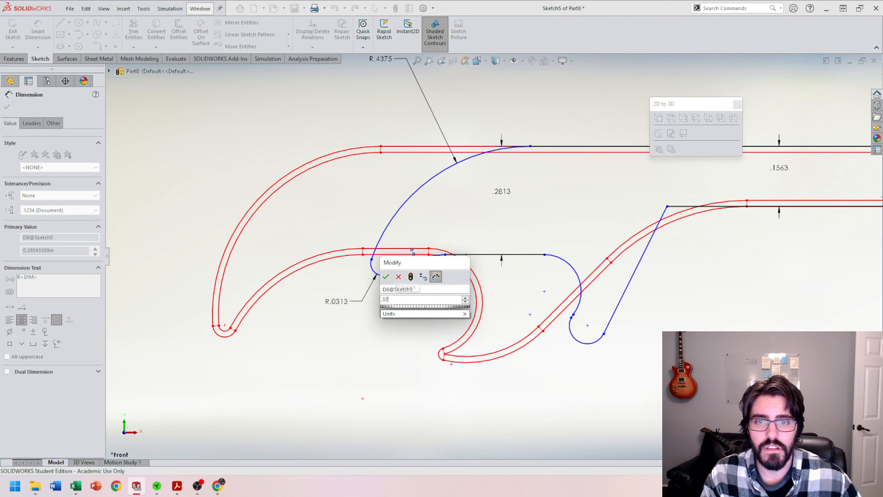
pyautogui.press('Return')
pyautogui.press('Escape')
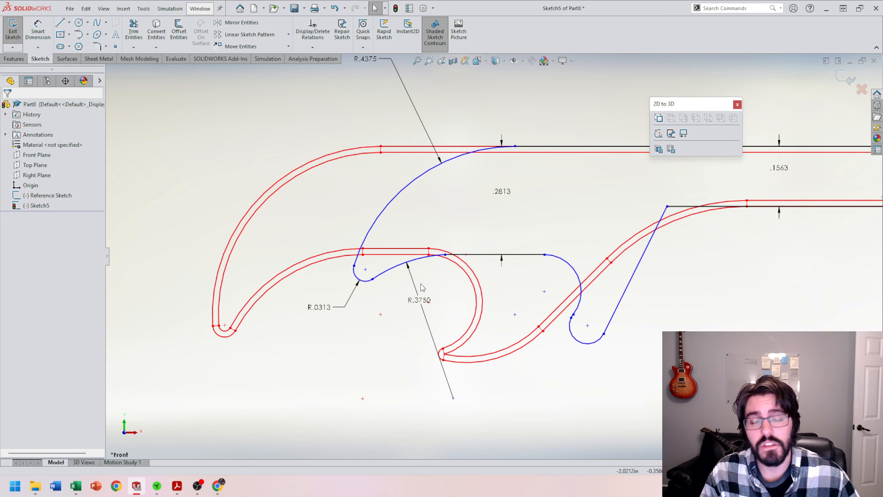
# - Make the concave head arc tangent to the short horizontal line it meets
pyautogui.click(397, 270)
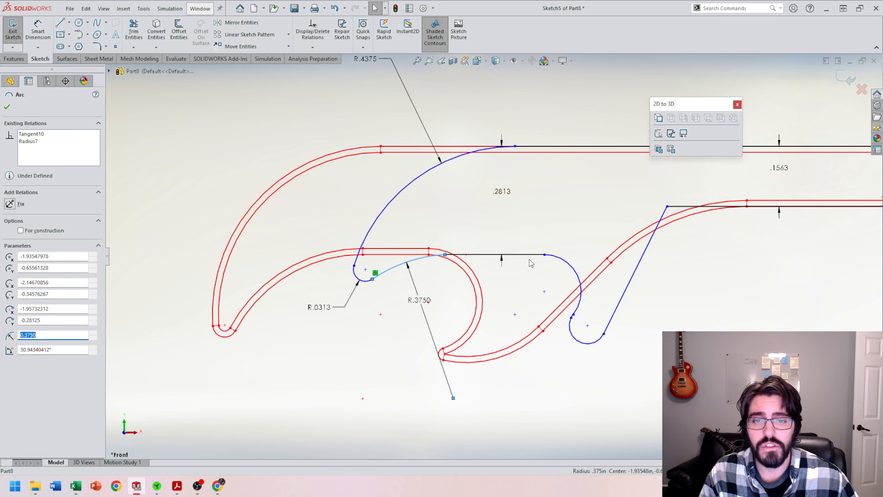
pyautogui.keyDown('ctrl'); pyautogui.click(495, 258); pyautogui.keyUp('ctrl')
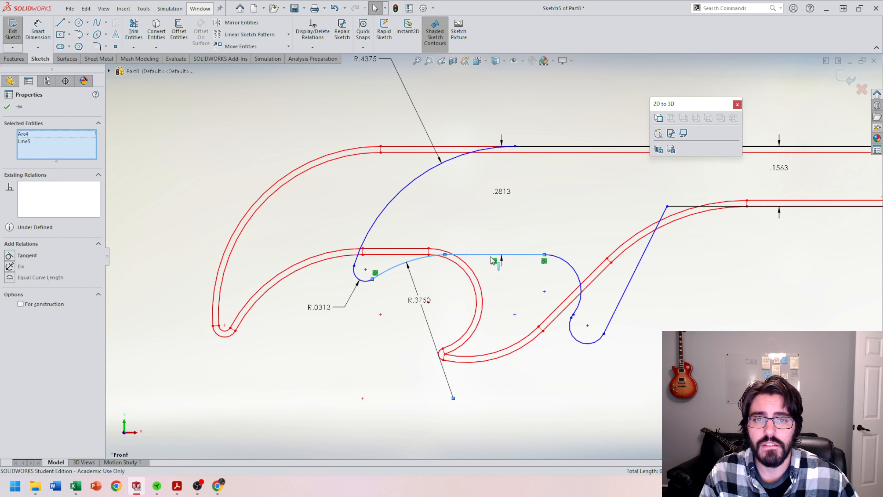
pyautogui.click(11, 259)
pyautogui.click(340, 281)
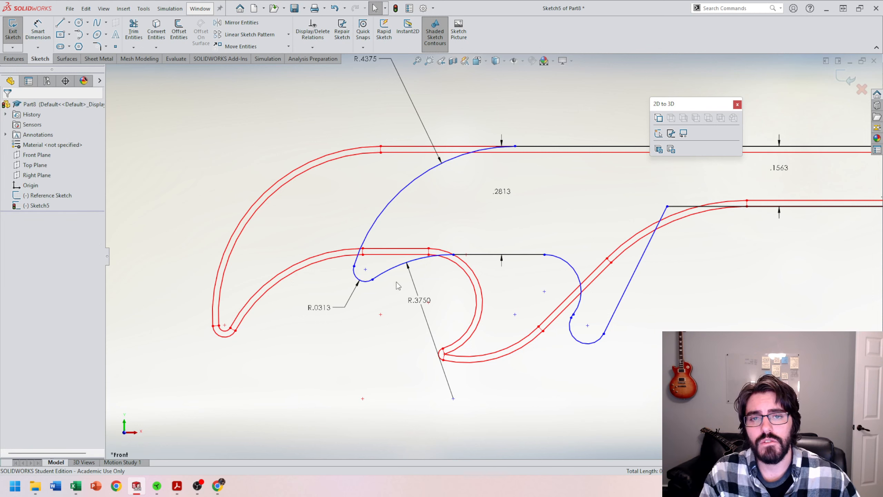
# - Move the centre of the head tip's small arc close to the matching tip of the Reference Sketch
pyautogui.click(366, 270)
pyautogui.moveTo(359, 275); pyautogui.dragTo(232, 311)
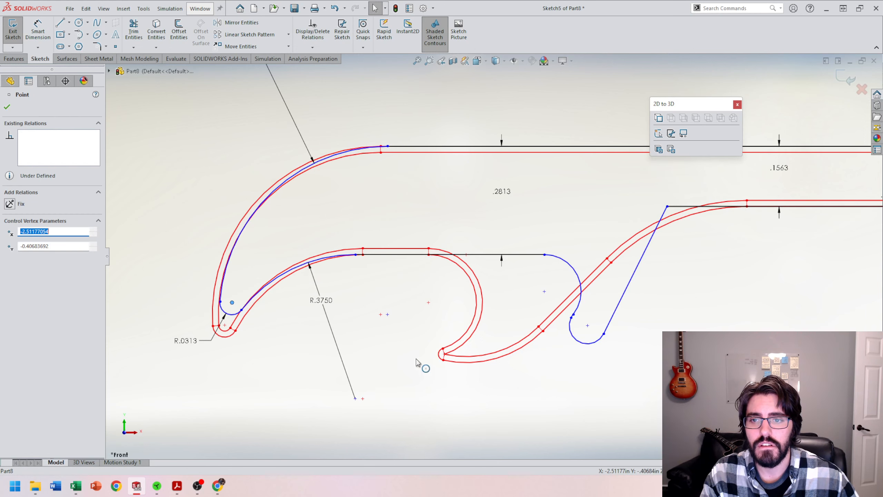
pyautogui.click(382, 337)
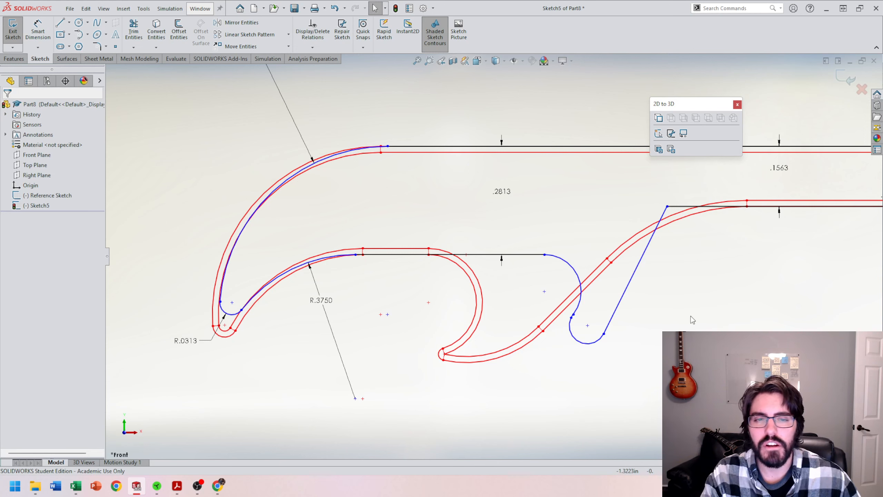
# - Measure the radius of the Reference Sketch's inner hook arc that follows the short horizontal line
pyautogui.scroll(2, 487, 256)
pyautogui.scroll(-2, 535, 281)
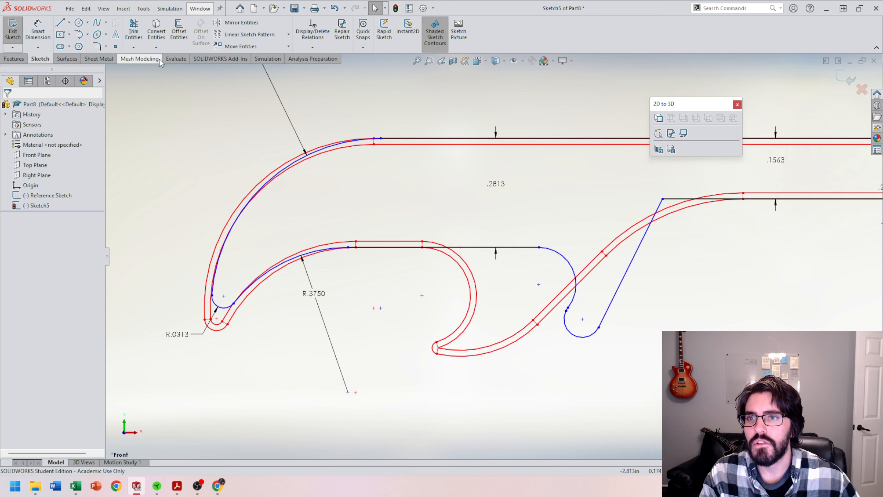
pyautogui.click(176, 58)
pyautogui.click(71, 32)
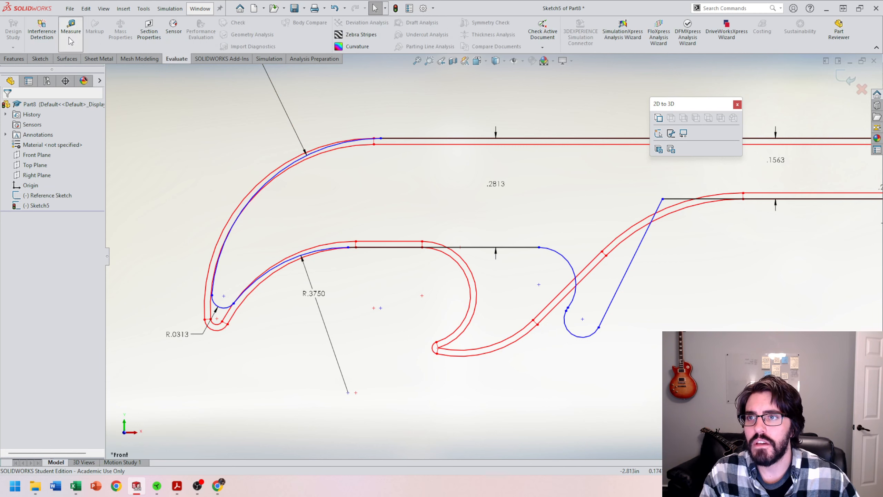
pyautogui.click(471, 287)
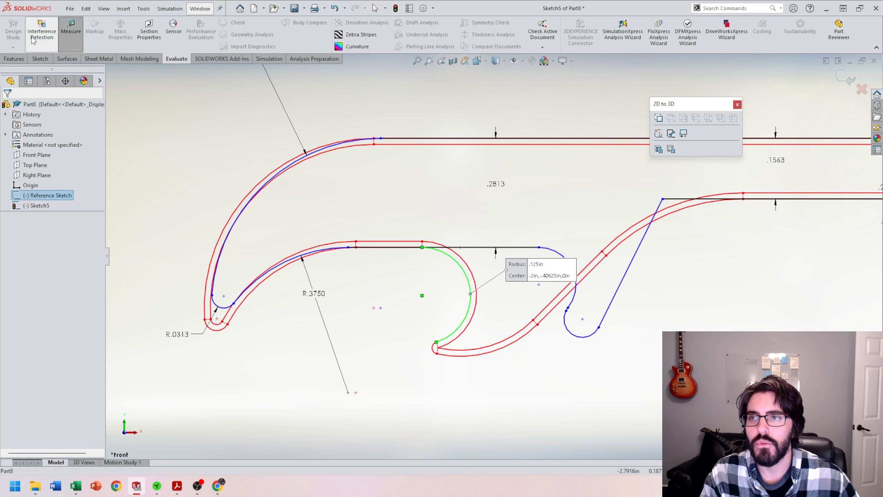
pyautogui.press('Escape')
# - Dimension the new profile's inner hook arc with a radius of 0.125 in
pyautogui.click(40, 59)
pyautogui.click(37, 31)
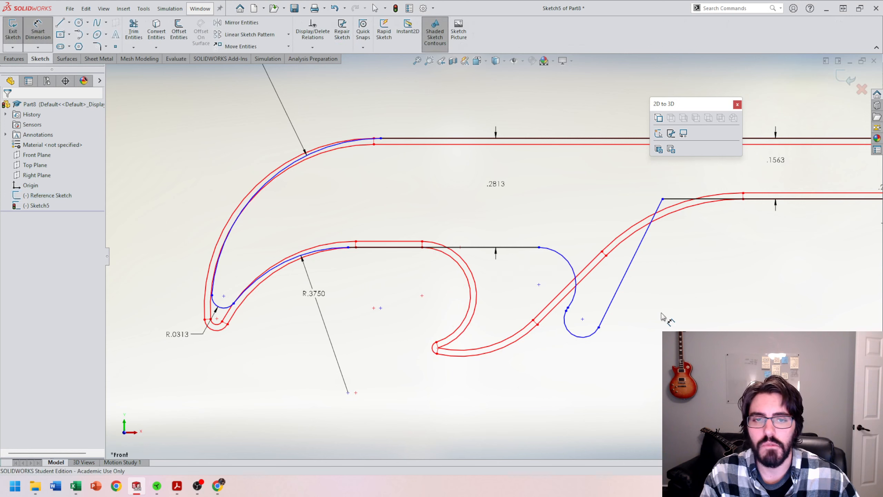
pyautogui.click(572, 267)
pyautogui.click(572, 218)
pyautogui.write('.125')
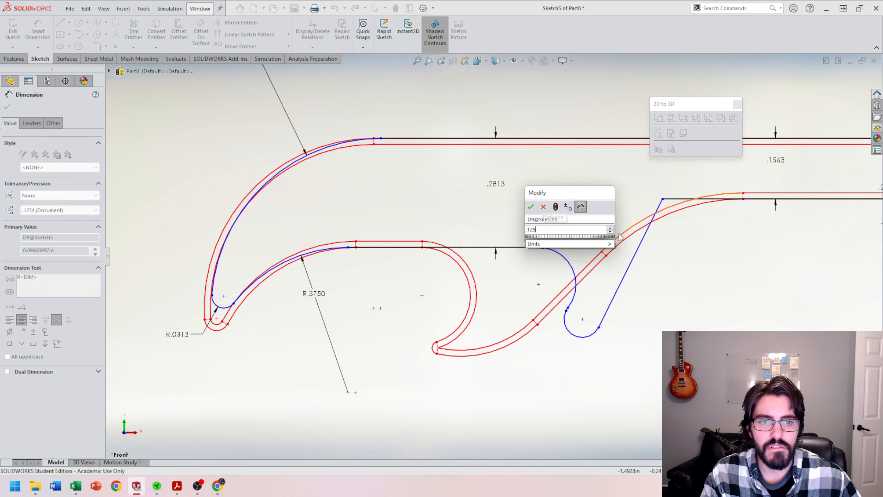
pyautogui.press('Return')
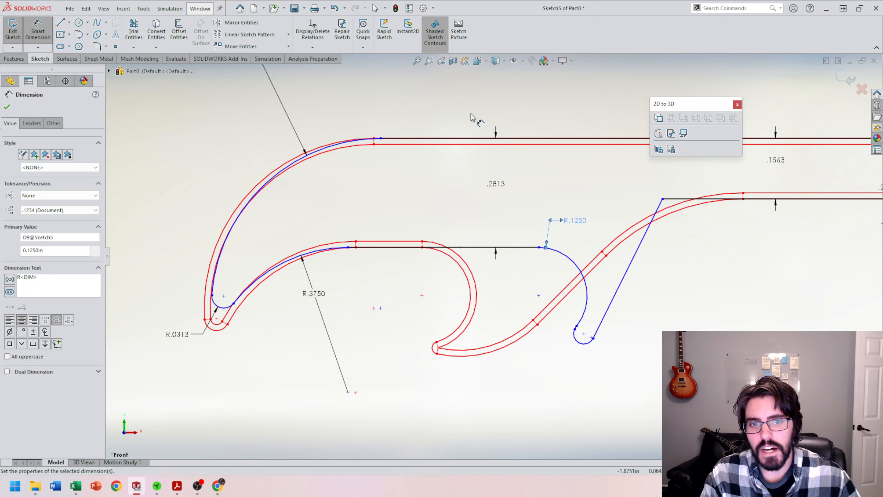
pyautogui.press('Escape')
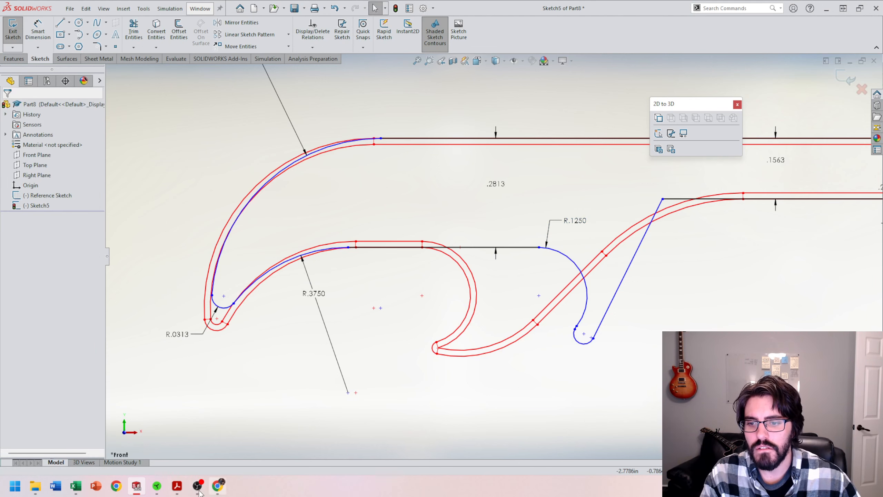
# - Switch to the Ye Ole Pop Topper PDF, check the 0.125 radius callout and the hook area, and return to SOLIDWORKS
pyautogui.click(177, 485)
pyautogui.click(236, 446)
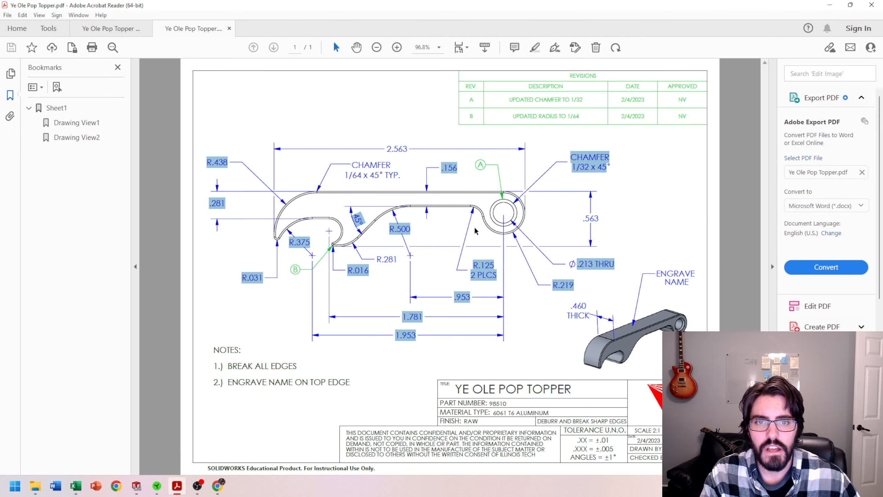
pyautogui.moveTo(476, 266); pyautogui.dragTo(498, 277)
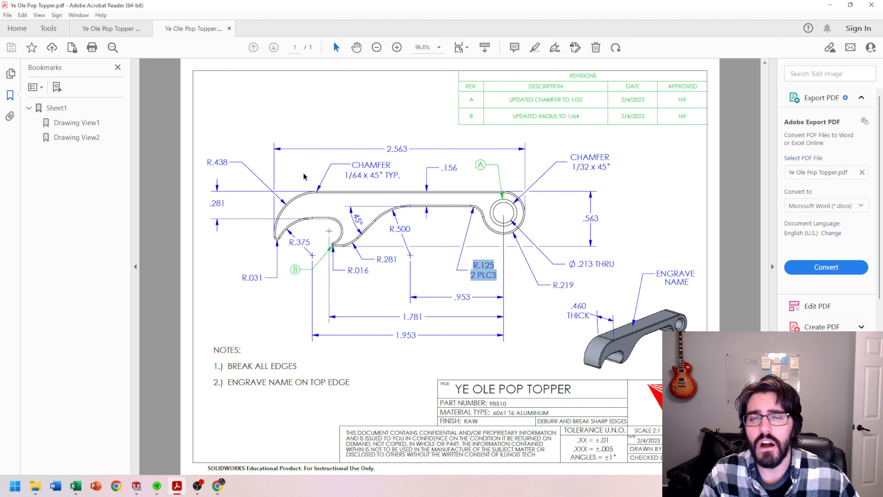
pyautogui.keyDown('ctrl'); pyautogui.scroll(3, 330, 247); pyautogui.keyUp('ctrl')
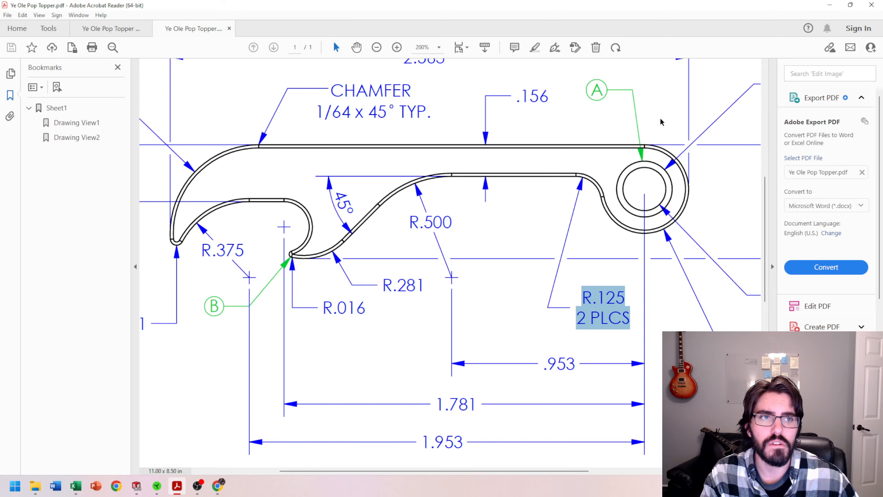
pyautogui.click(830, 4)
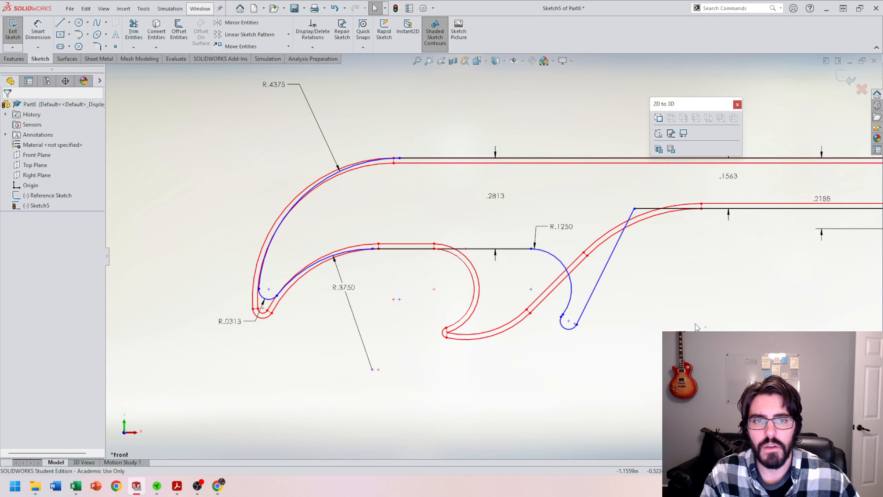
# - Reshape the new profile's hook tip so a distinct larger arc joins the small tip arc to the slanted line
pyautogui.scroll(-5, 568, 324)
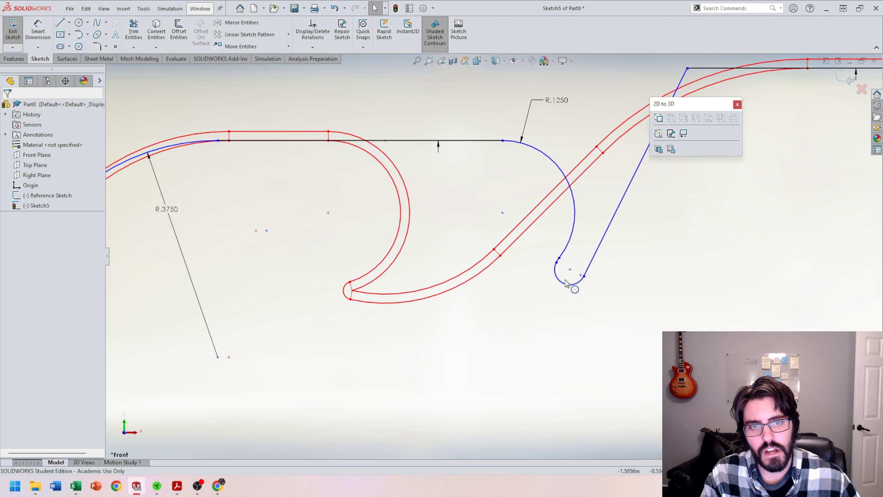
pyautogui.scroll(-3, 557, 279)
pyautogui.moveTo(538, 262)
pyautogui.mouseDown()
pyautogui.moveTo(567, 315)
pyautogui.moveTo(546, 317)
pyautogui.mouseUp()
pyautogui.click(575, 319)
pyautogui.scroll(5, 575, 319)
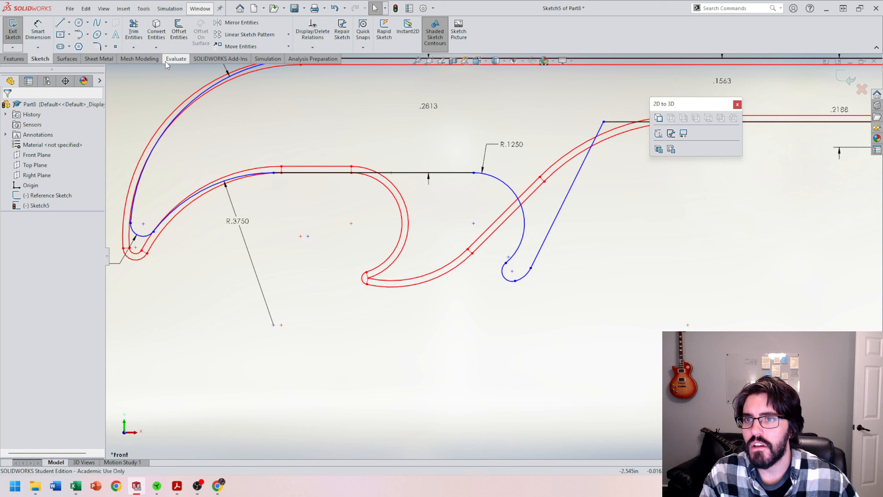
# - Measure the radius of the small outer arc at the Reference Sketch's hook tip
pyautogui.click(176, 59)
pyautogui.click(72, 31)
pyautogui.scroll(-4, 352, 253)
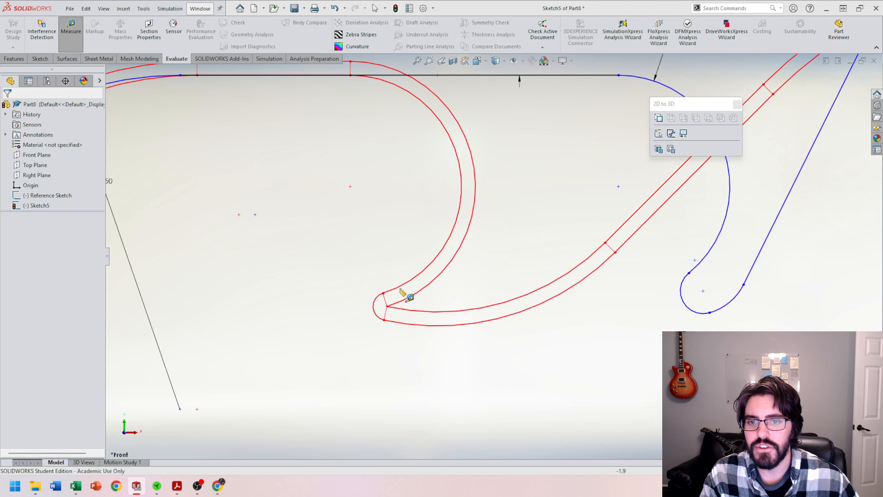
pyautogui.click(375, 305)
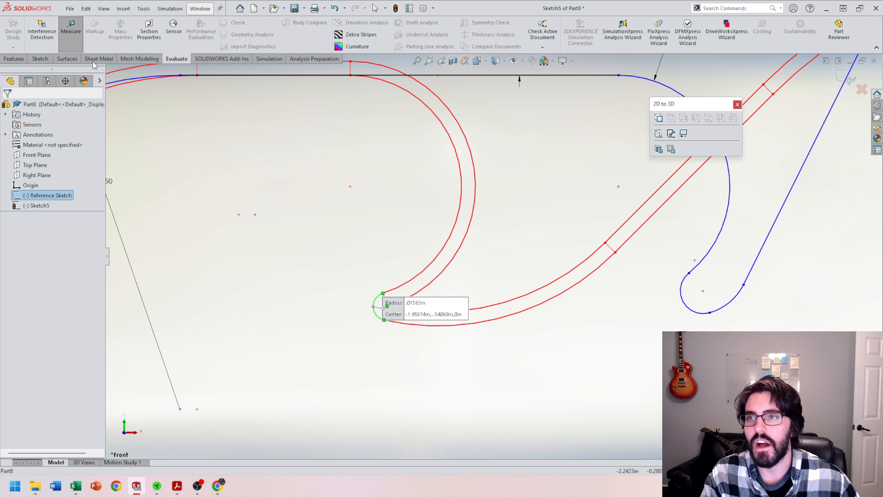
pyautogui.press('Escape')
# - Dimension the small arc at the new profile's hook tip with a radius of 0.015625 in
pyautogui.click(40, 58)
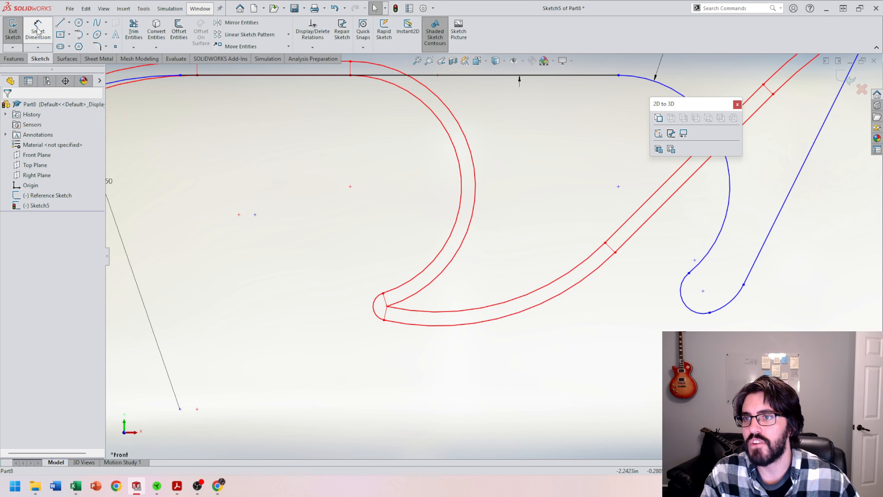
pyautogui.click(685, 311)
pyautogui.click(622, 315)
pyautogui.write('.01')
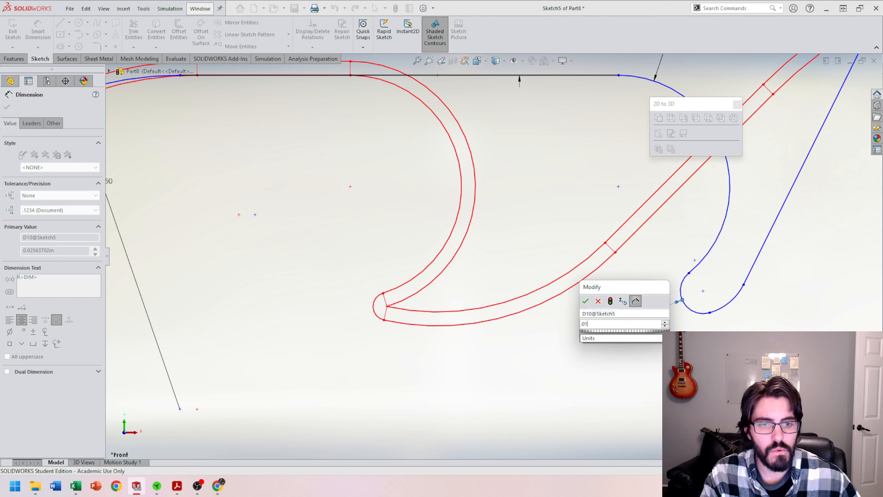
pyautogui.write('5625')
pyautogui.press('Return')
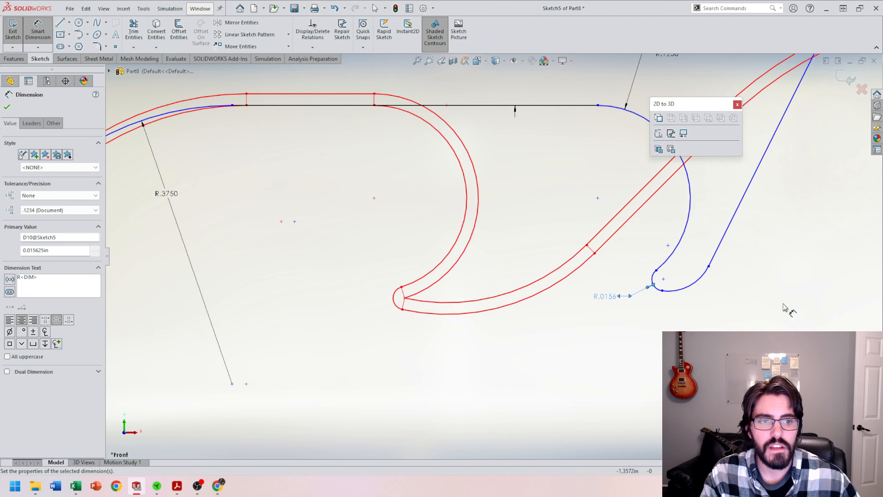
pyautogui.scroll(1, 494, 257)
pyautogui.press('Escape')
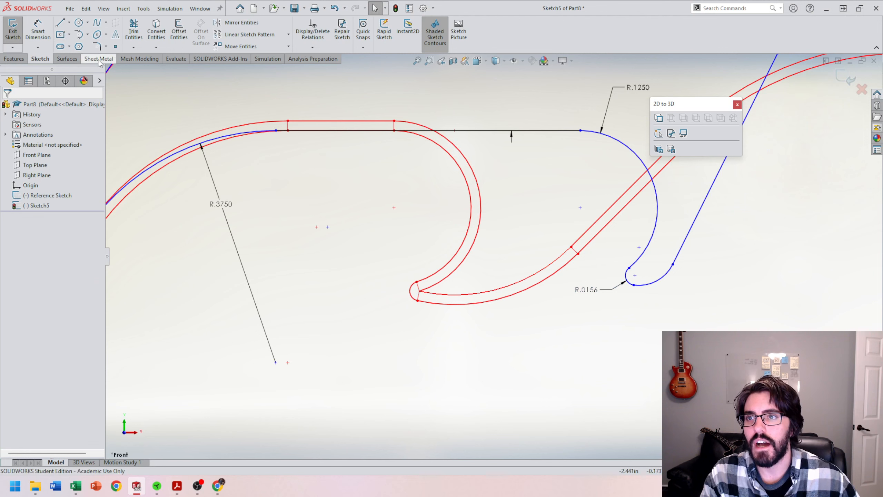
# - Measure the radius of the Reference Sketch's outer arc between the hook tip and the slanted line
pyautogui.click(176, 58)
pyautogui.click(70, 28)
pyautogui.click(521, 296)
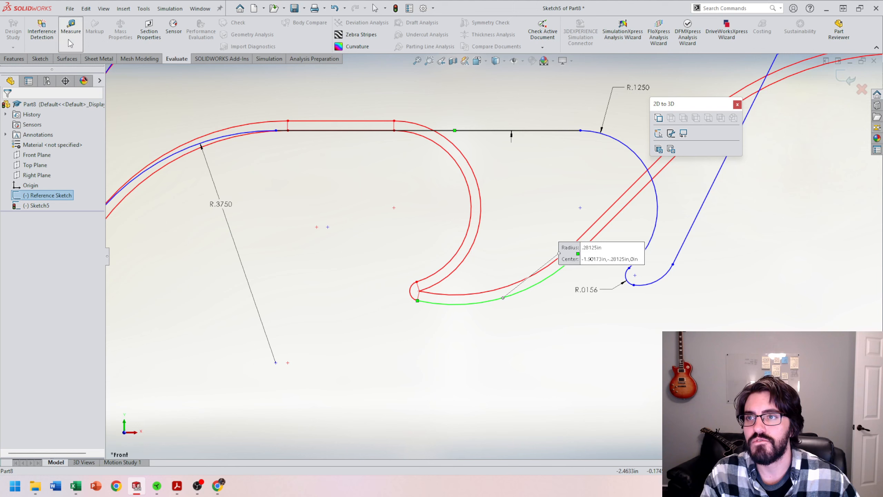
pyautogui.click(71, 28)
# - Dimension the new profile's arc between the hook tip and the slanted line with a radius of 0.28125 in
pyautogui.click(40, 58)
pyautogui.click(38, 35)
pyautogui.click(662, 282)
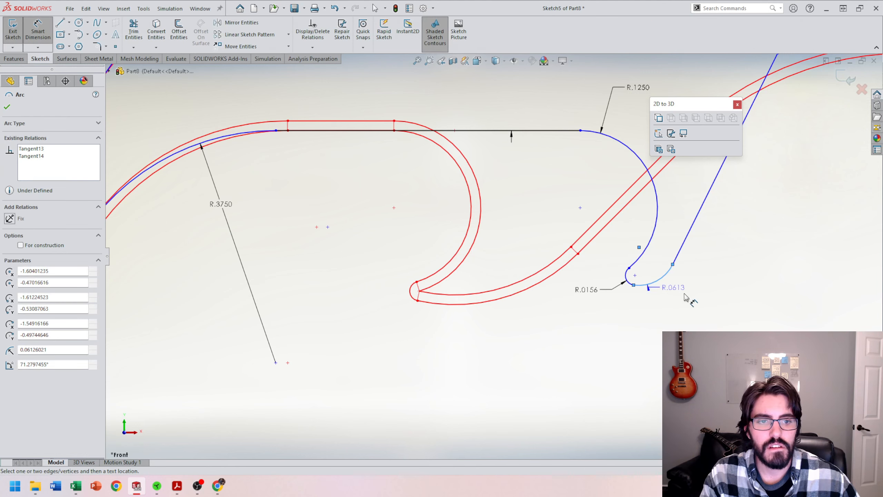
pyautogui.click(686, 298)
pyautogui.write('.28125')
pyautogui.press('Return')
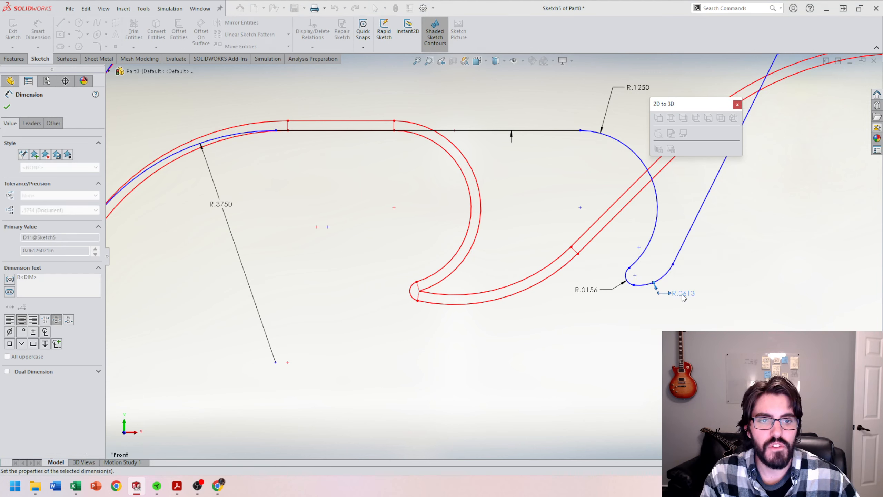
pyautogui.scroll(5, 698, 243)
pyautogui.scroll(-5, 698, 244)
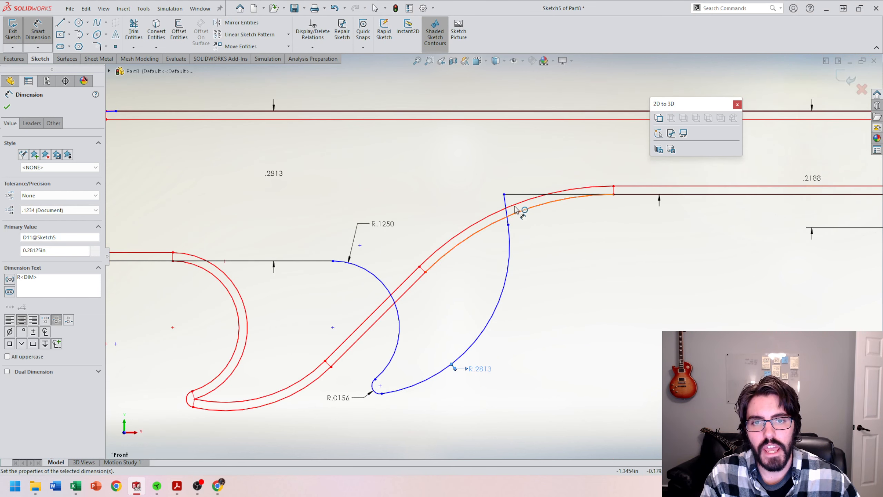
pyautogui.scroll(2, 501, 206)
pyautogui.press('Escape')
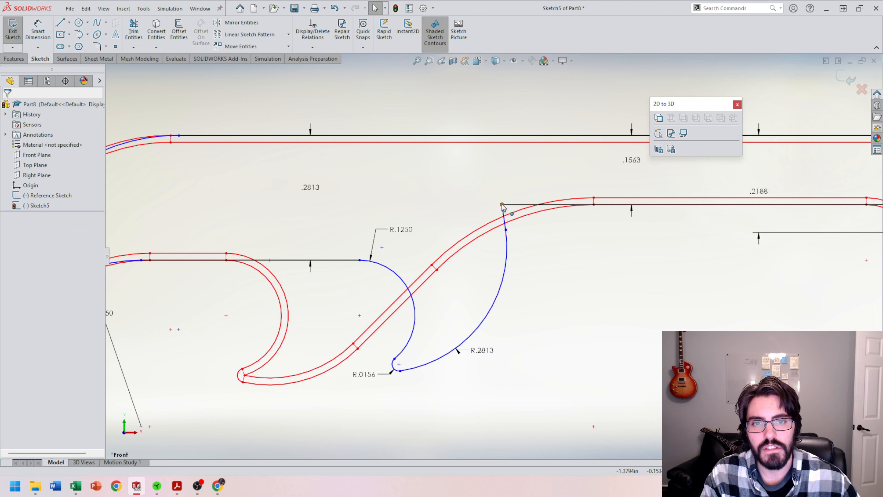
# - Move the slanted line's upper endpoint along the horizontal edge toward the Reference Sketch's tangent point
pyautogui.click(502, 205)
pyautogui.moveTo(502, 206); pyautogui.dragTo(612, 246)
pyautogui.click(674, 283)
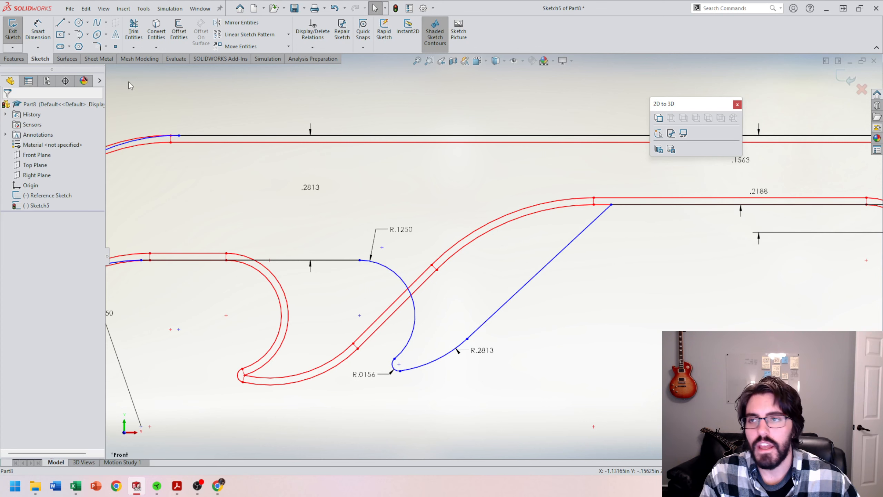
# - Dimension the angle between the slanted line and the handle's lower horizontal edge as 45°
pyautogui.click(38, 32)
pyautogui.click(676, 206)
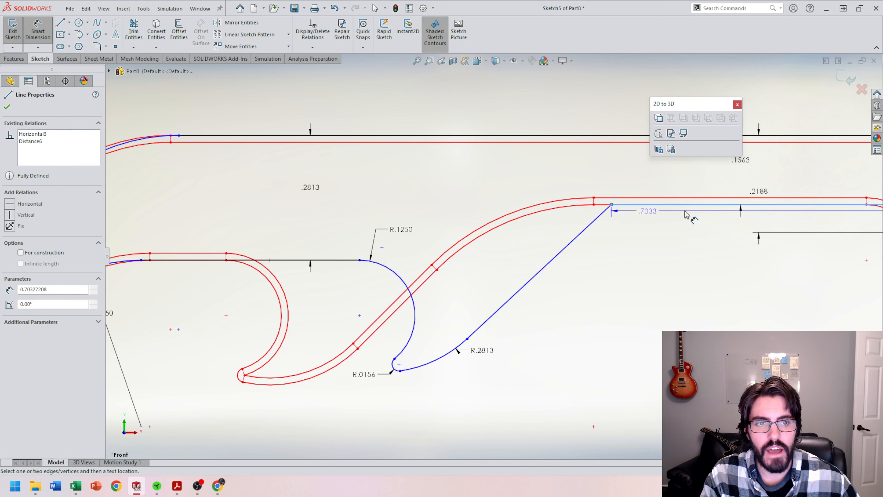
pyautogui.click(532, 281)
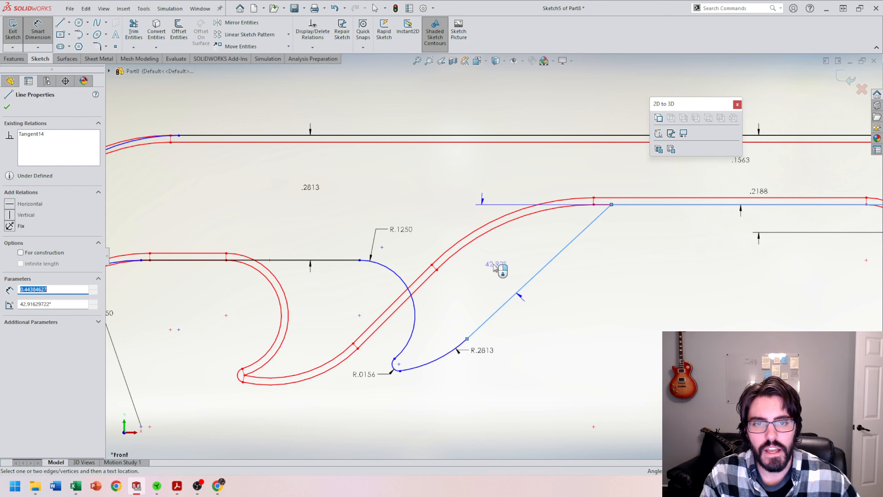
pyautogui.click(494, 267)
pyautogui.write('45')
pyautogui.press('Return')
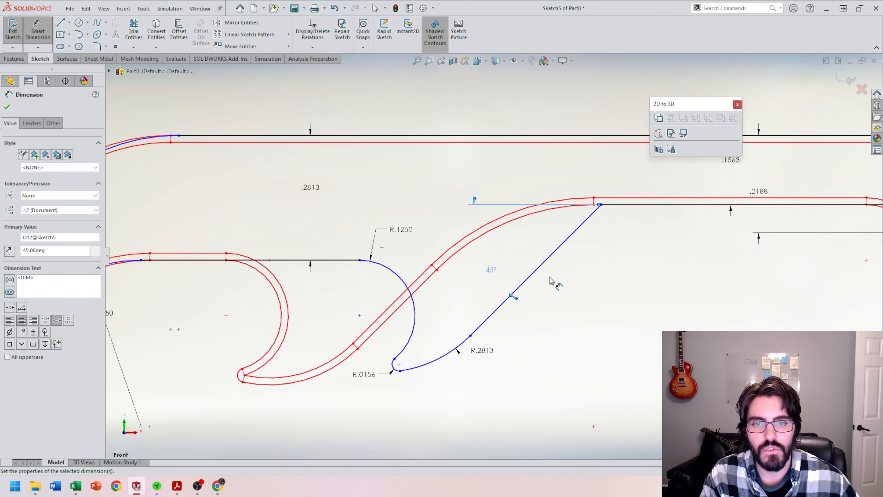
# - Move the new profile's lower hook tip toward the matching hook tip of the Reference Sketch
pyautogui.scroll(4, 591, 304)
pyautogui.scroll(-5, 507, 331)
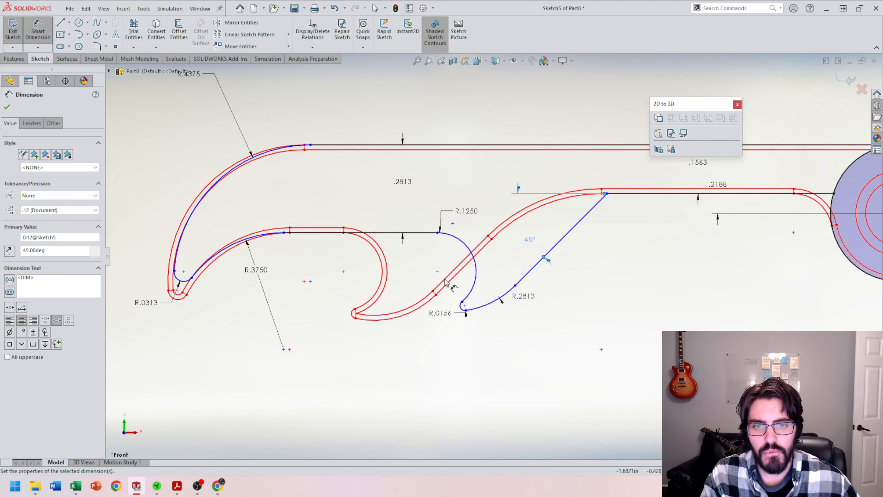
pyautogui.press('Escape')
pyautogui.press('Escape')
pyautogui.moveTo(467, 328); pyautogui.dragTo(361, 316)
# - Hide the Reference Sketch so only the new profile sketch is displayed
pyautogui.press('f')
pyautogui.rightClick(130, 208)
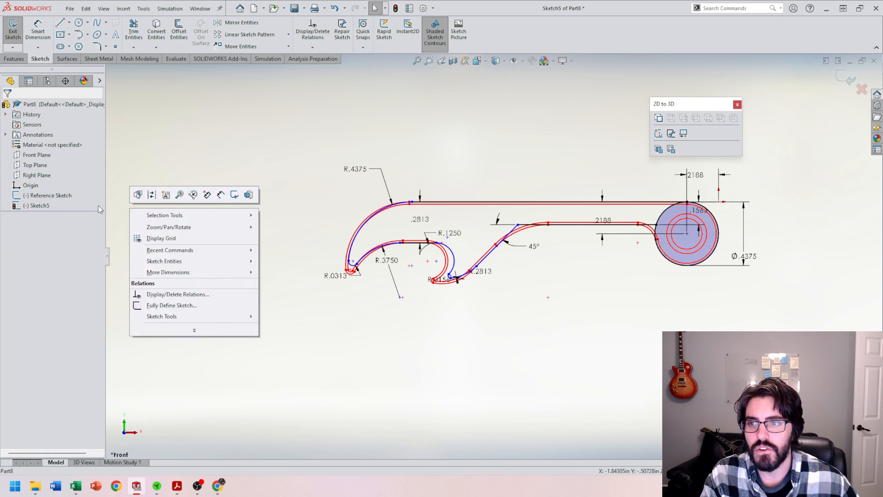
pyautogui.rightClick(60, 198)
pyautogui.click(79, 178)
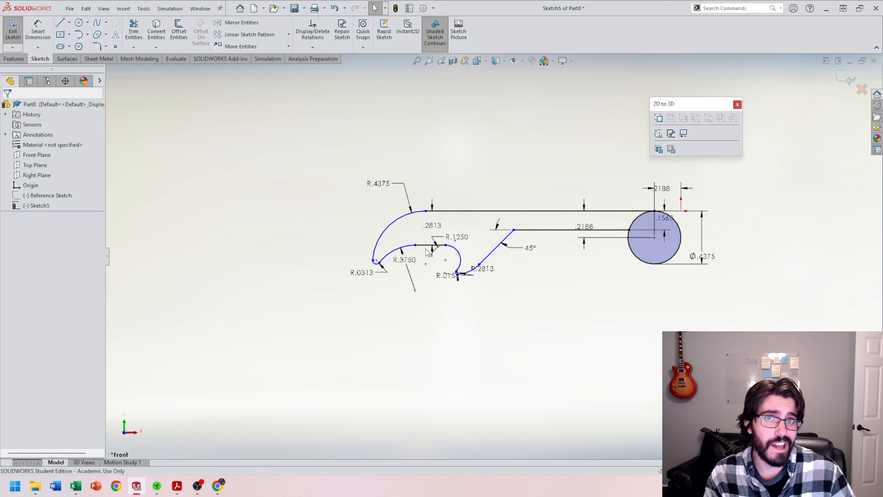
pyautogui.scroll(-3, 538, 214)
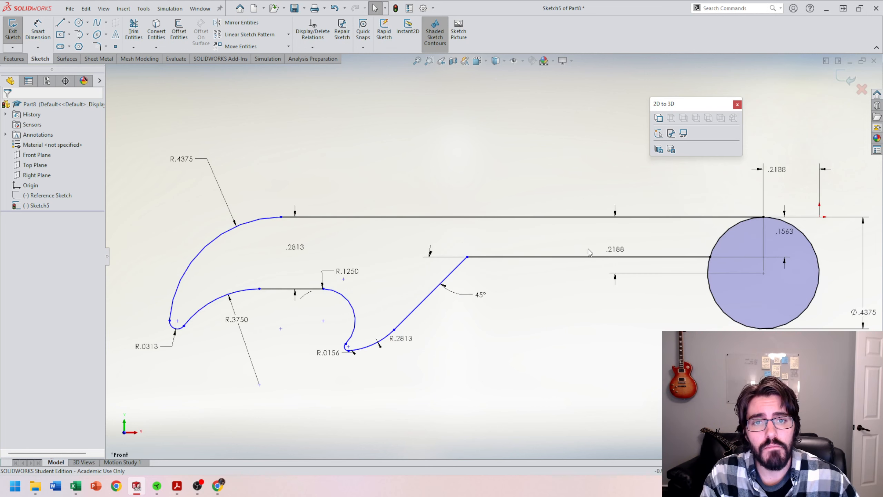
pyautogui.scroll(2, 664, 268)
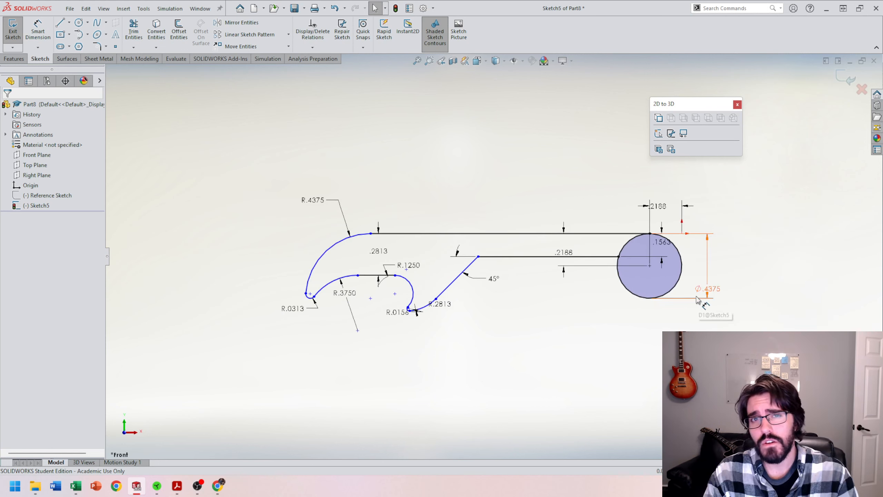
pyautogui.scroll(-2, 698, 300)
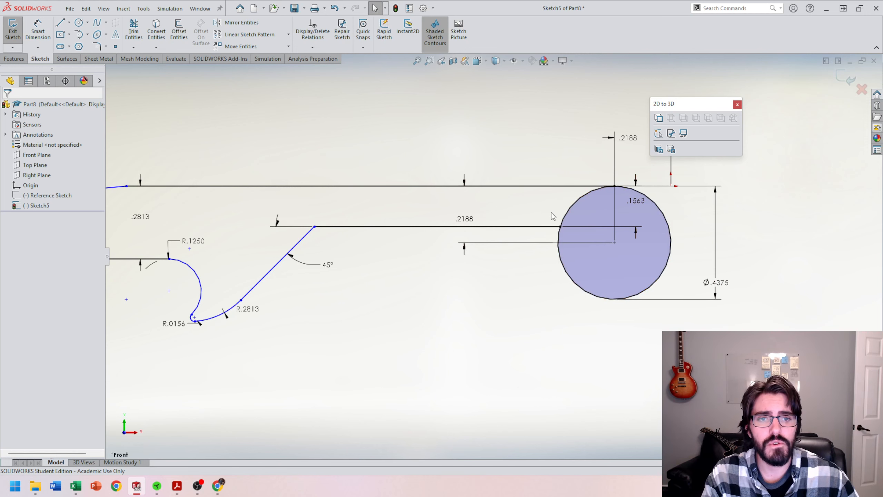
pyautogui.press('z')
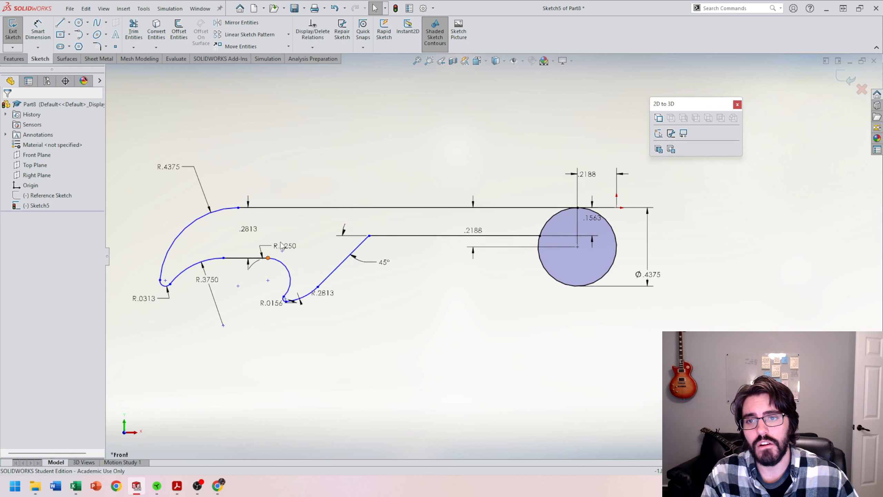
pyautogui.scroll(-4, 369, 237)
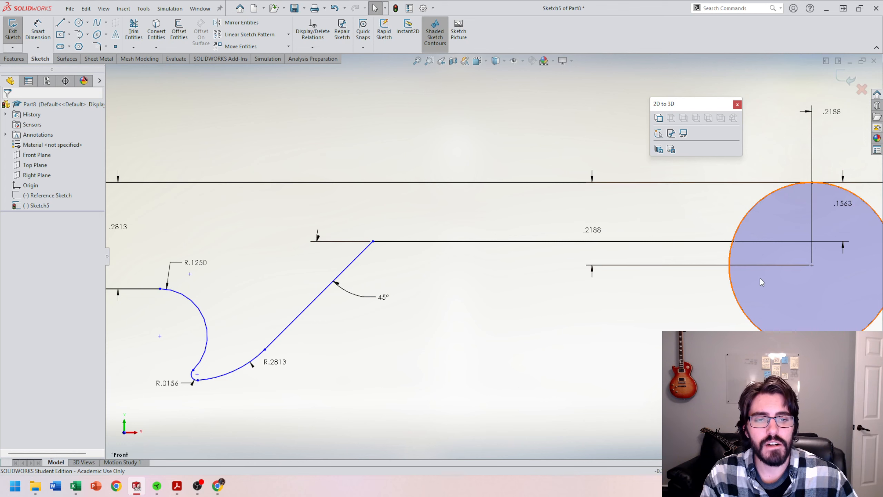
pyautogui.scroll(1, 660, 279)
pyautogui.scroll(-1, 611, 243)
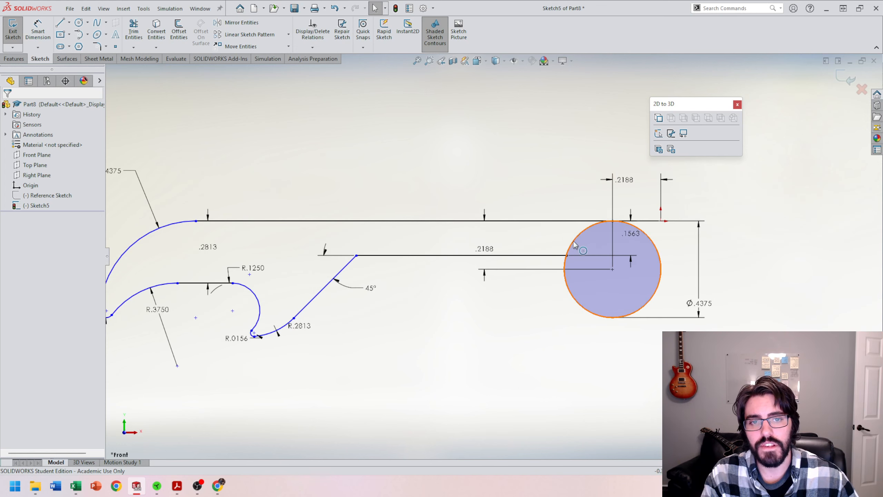
# - Try a Power trim of the circle segment lying between the handle's two horizontal edges
pyautogui.click(135, 30)
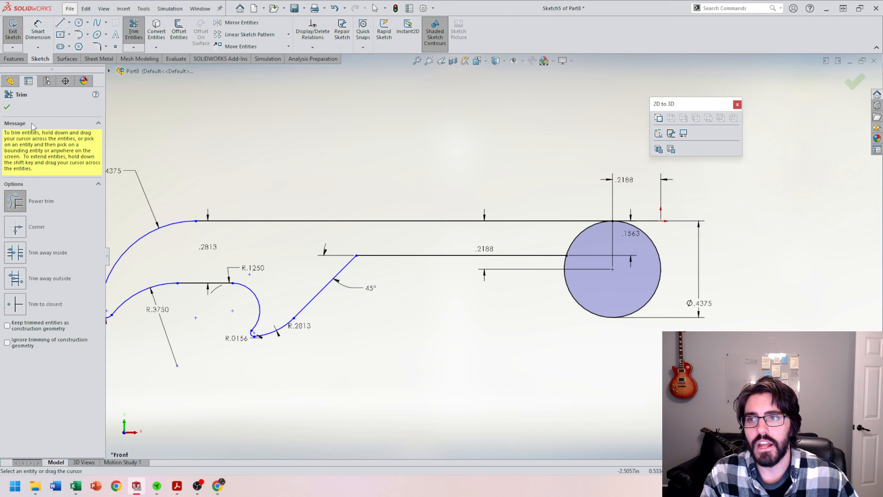
pyautogui.scroll(-3, 591, 237)
pyautogui.scroll(-1, 591, 237)
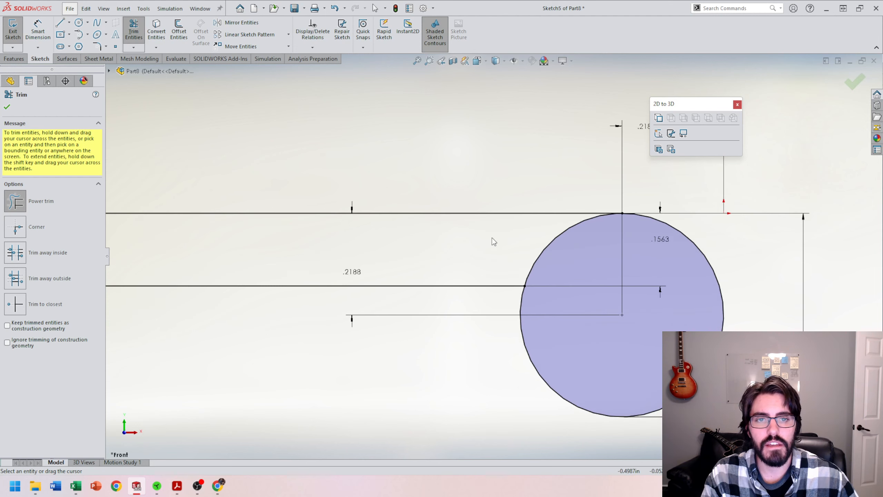
pyautogui.moveTo(492, 237); pyautogui.dragTo(591, 266)
pyautogui.scroll(3, 607, 276)
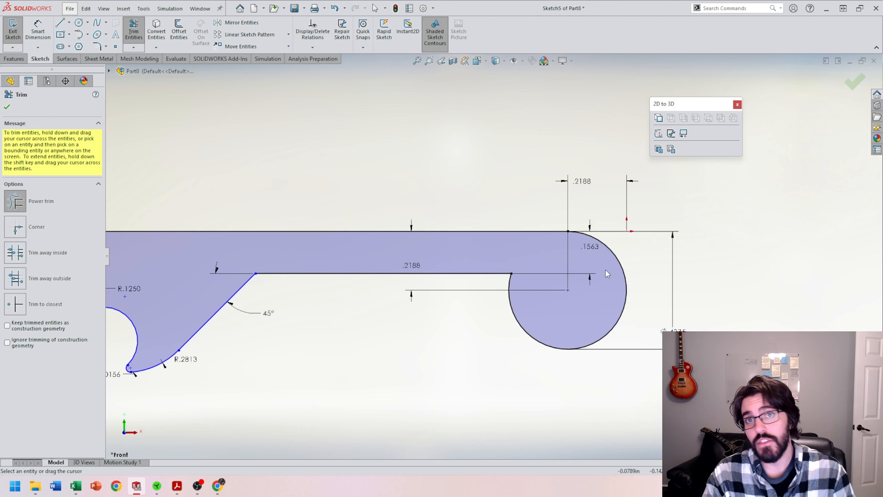
pyautogui.scroll(3, 550, 249)
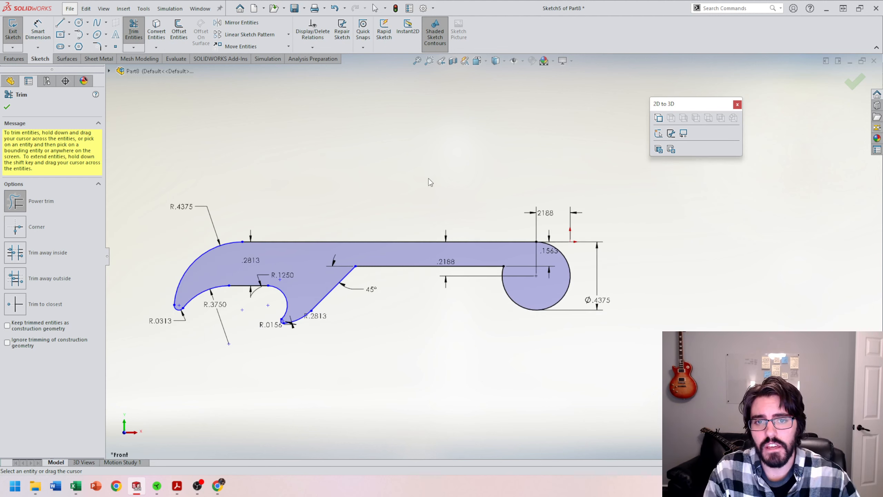
pyautogui.press('Escape')
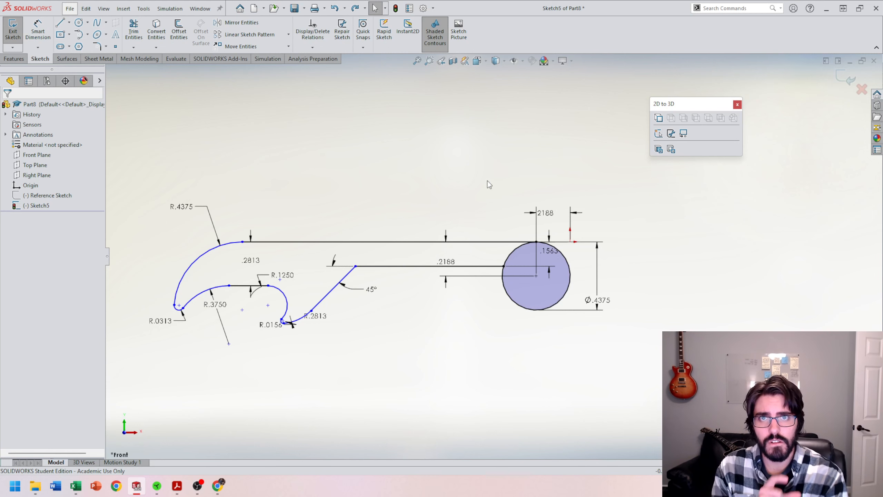
# - Trim away the part of the circle between the handle's upper and lower edges to join the round end to the handle
pyautogui.click(134, 31)
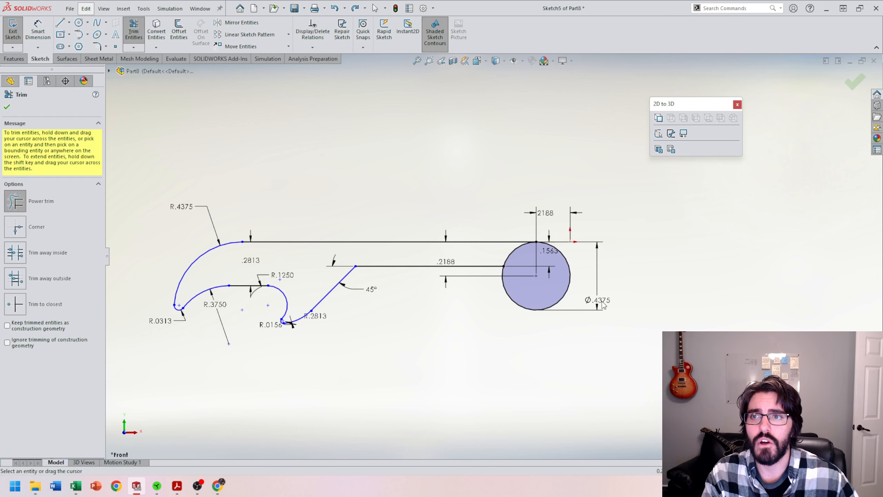
pyautogui.moveTo(512, 255); pyautogui.dragTo(548, 282)
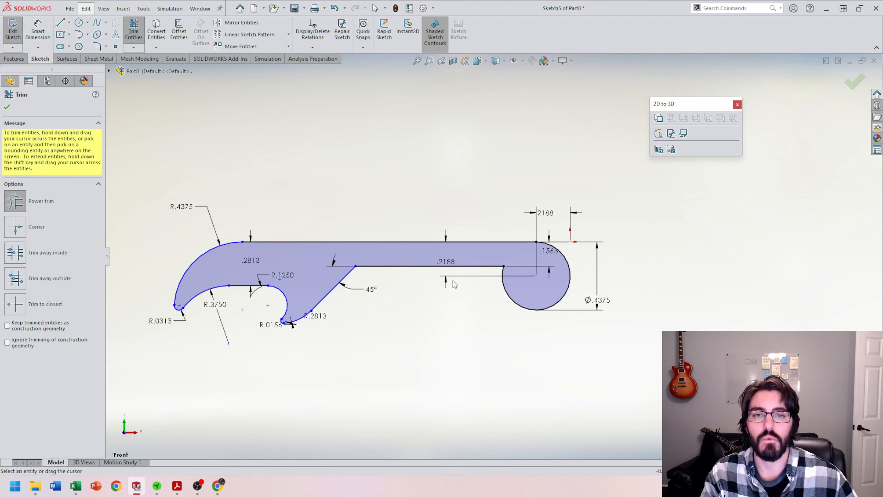
pyautogui.scroll(-3, 440, 271)
pyautogui.scroll(2, 440, 272)
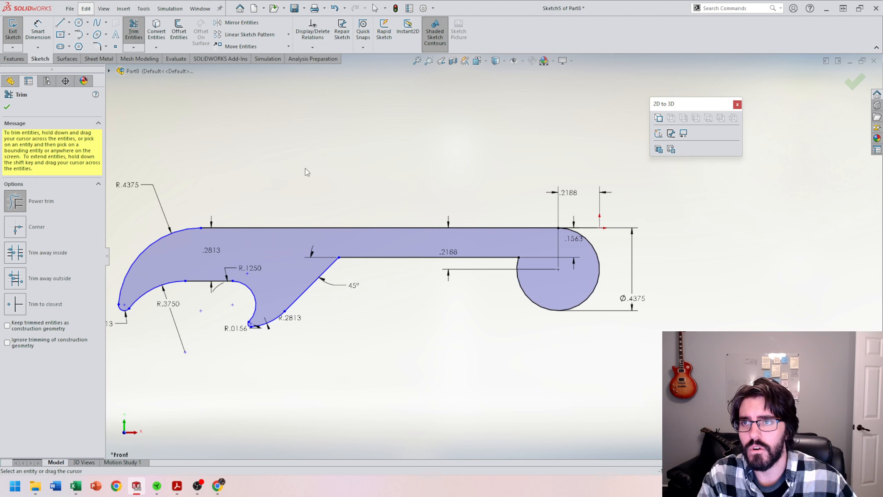
pyautogui.press('Escape')
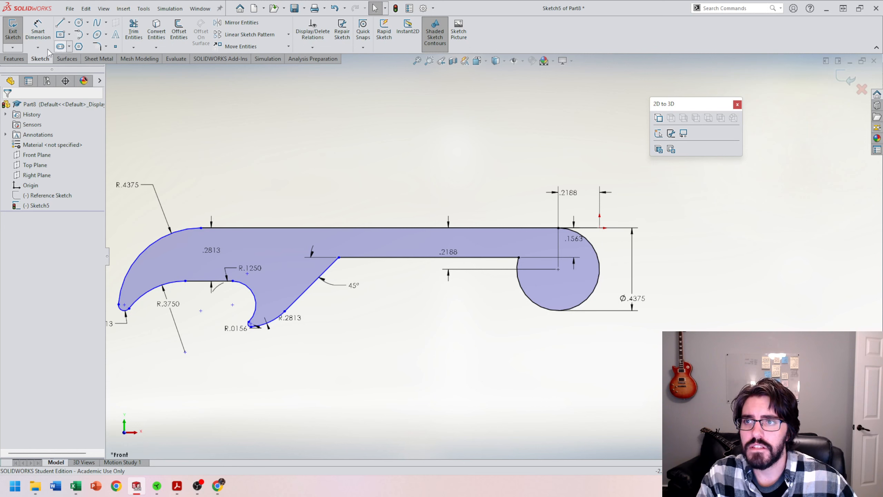
# - Switch to the Ye Ole Pop Topper PDF drawing and look up the fillet radii at both ends of the handle's lower edge
pyautogui.click(97, 46)
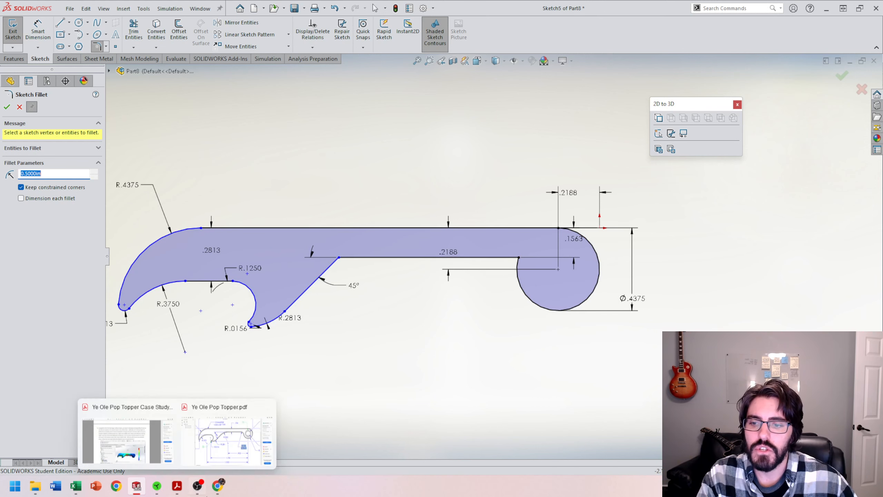
pyautogui.moveTo(224, 488)
pyautogui.moveTo(177, 486)
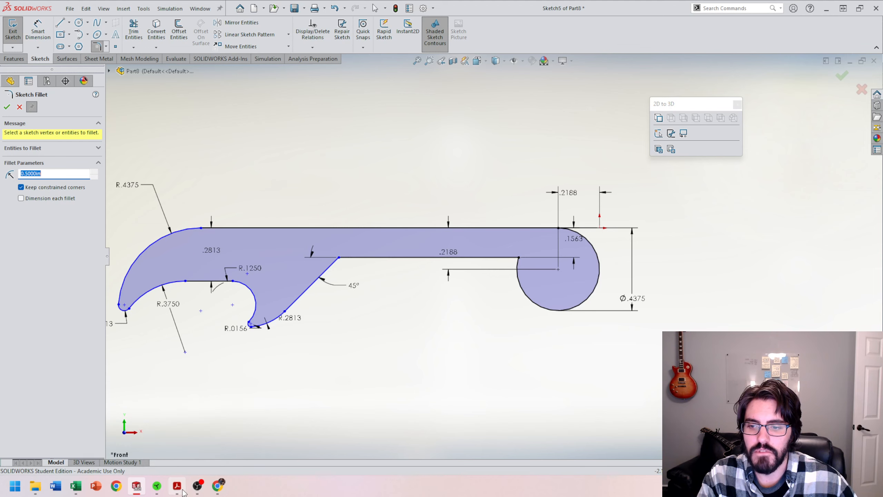
pyautogui.click(223, 447)
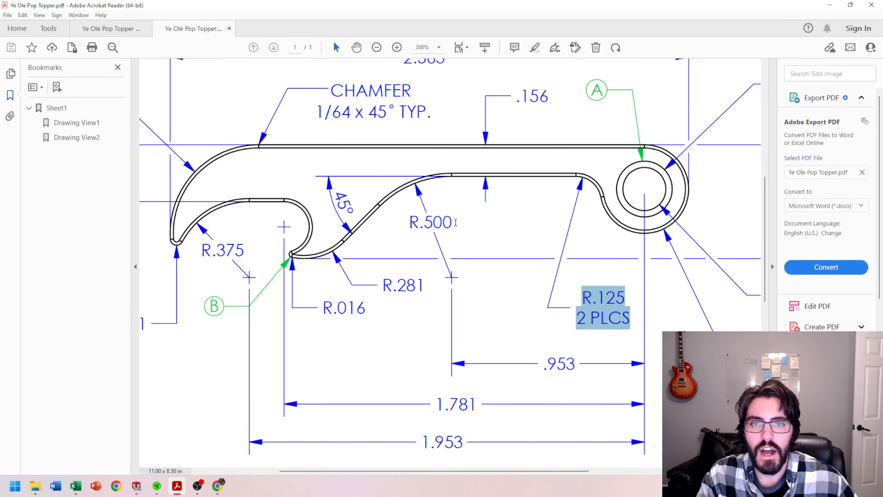
pyautogui.moveTo(456, 223); pyautogui.dragTo(401, 221)
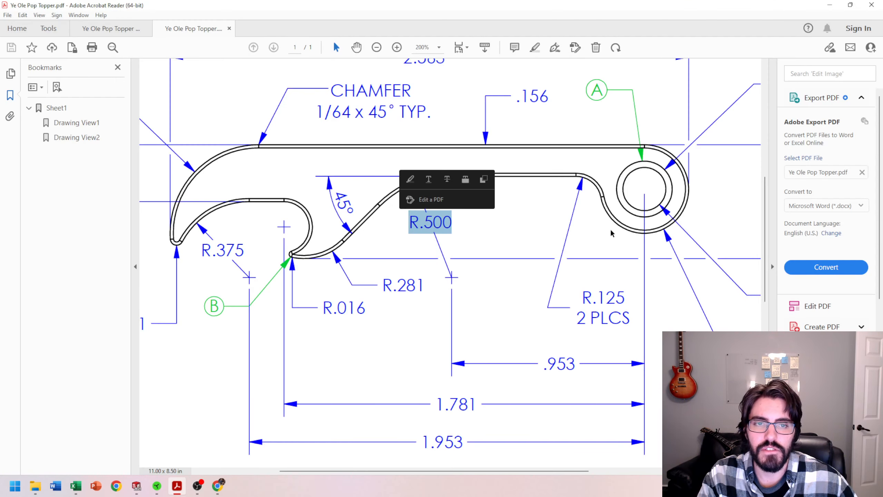
pyautogui.moveTo(584, 298); pyautogui.dragTo(628, 299)
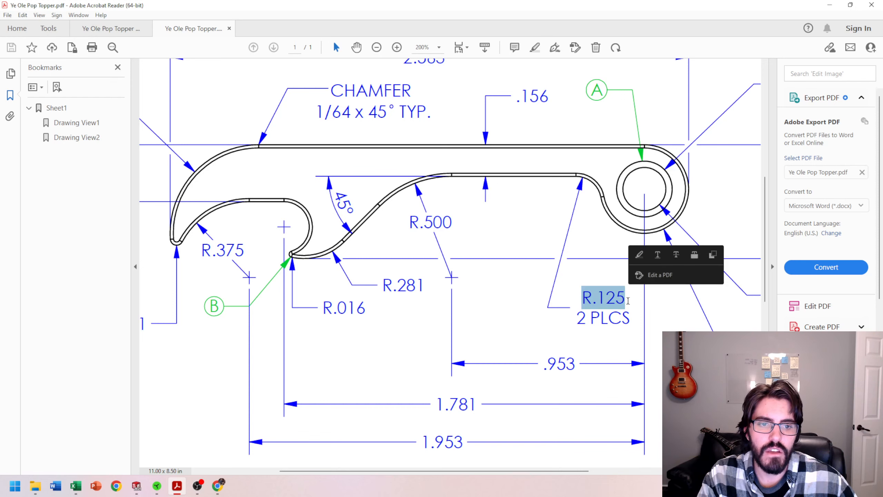
pyautogui.click(829, 5)
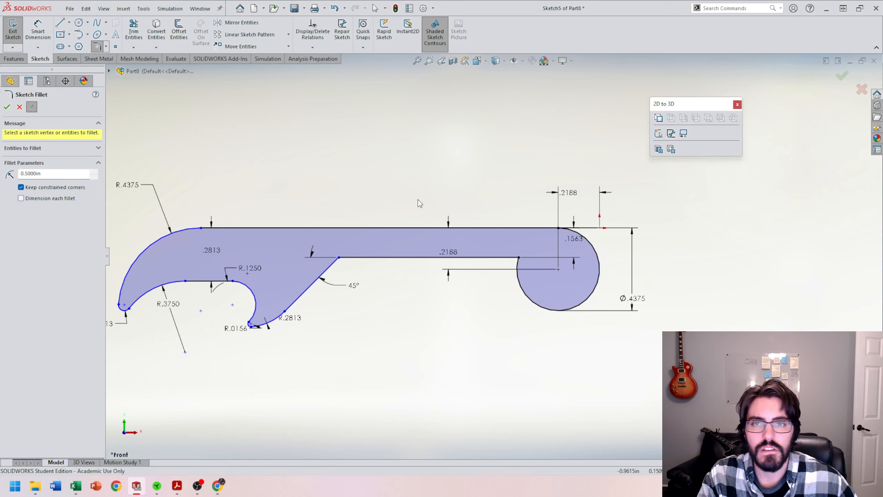
# - Add a 0.5 in sketch fillet at the corner between the slanted line and the handle's lower edge
pyautogui.click(339, 259)
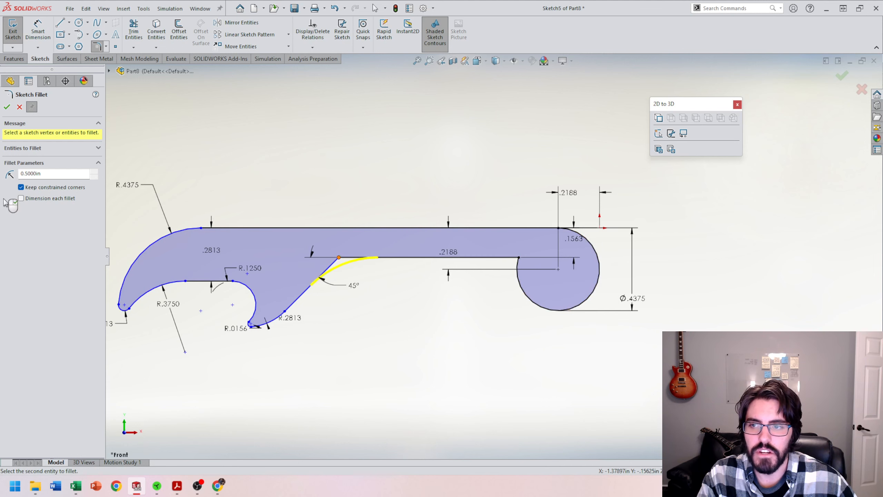
pyautogui.doubleClick(31, 173)
pyautogui.write('.')
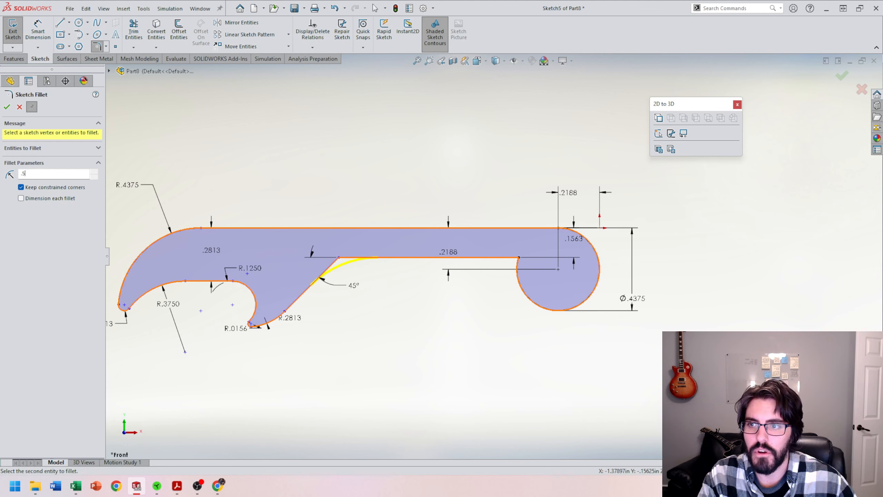
pyautogui.click(6, 107)
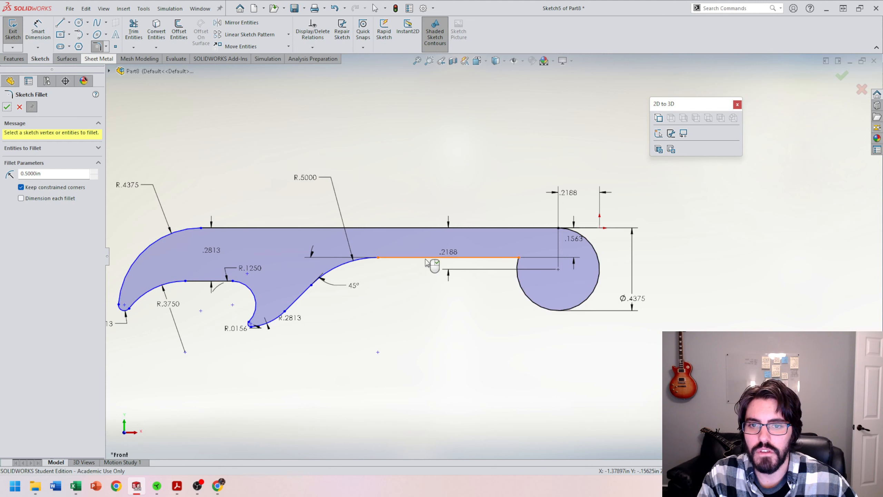
# - Add a 0.125 in sketch fillet at the corner between the handle's lower edge and the round end
pyautogui.doubleClick(31, 173)
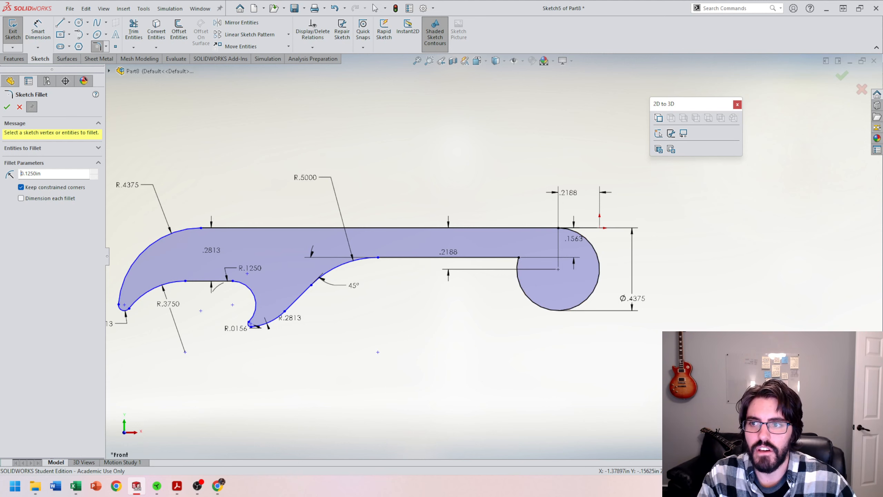
pyautogui.click(522, 261)
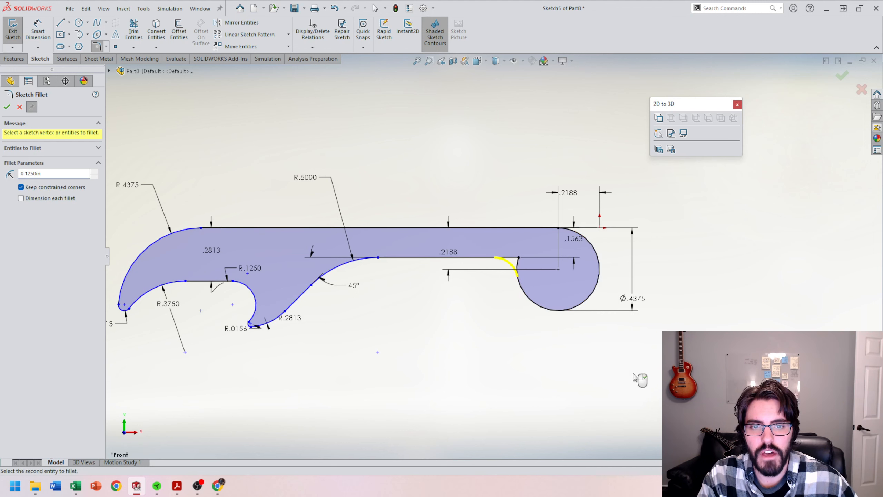
pyautogui.click(7, 107)
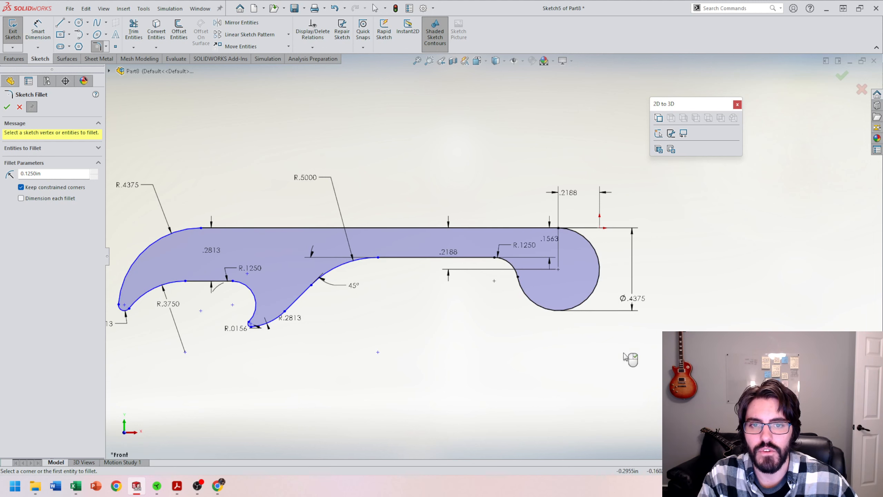
pyautogui.press('Escape')
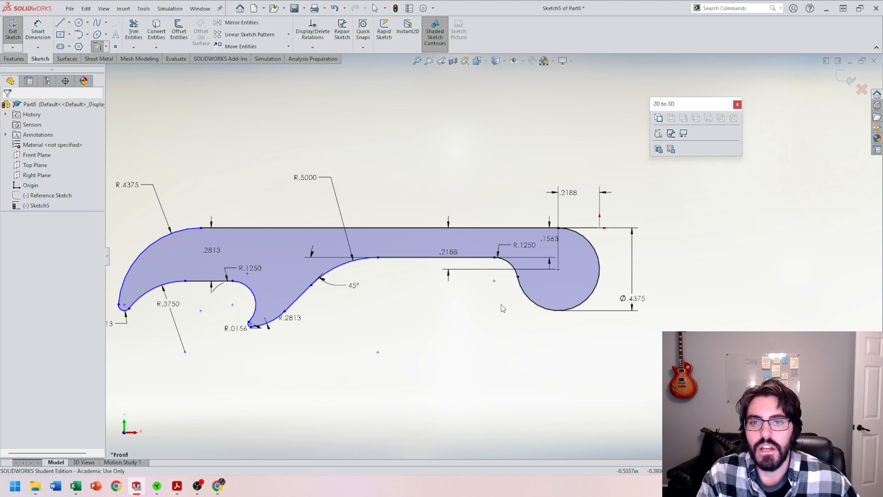
pyautogui.scroll(2, 495, 256)
pyautogui.scroll(-3, 488, 262)
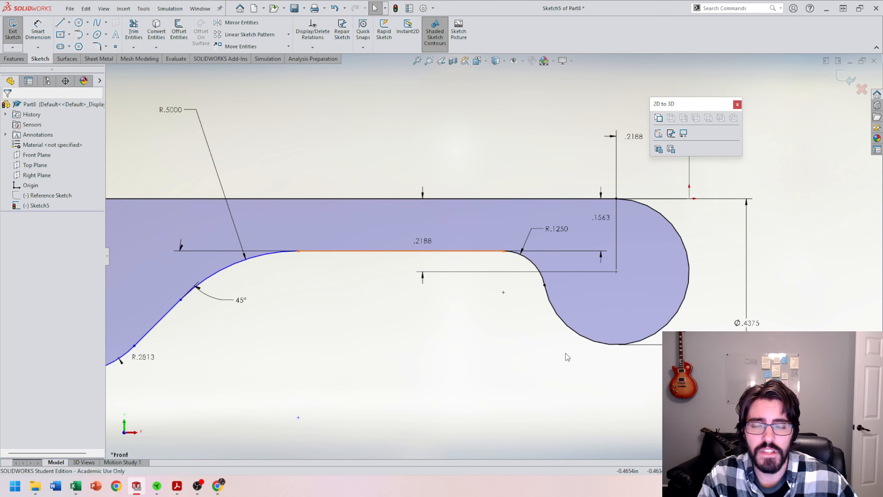
pyautogui.scroll(2, 493, 257)
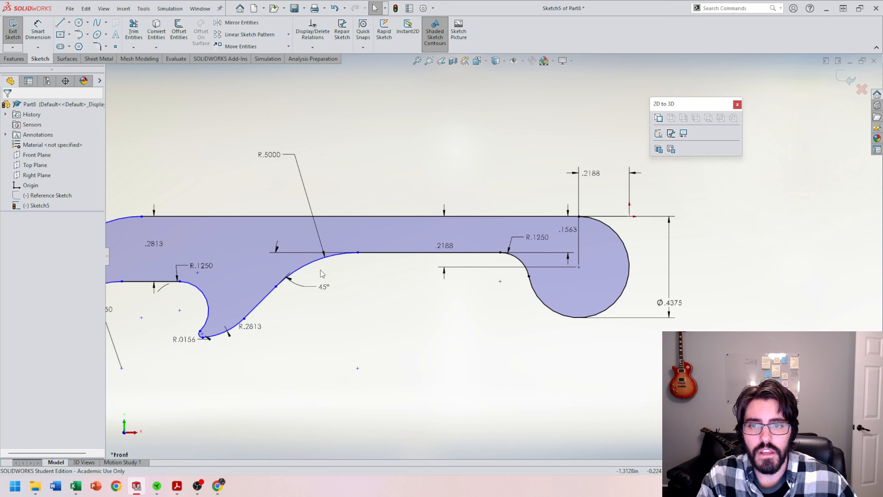
pyautogui.scroll(1, 492, 256)
pyautogui.moveTo(382, 350)
pyautogui.mouseDown()
pyautogui.moveTo(409, 361)
pyautogui.moveTo(365, 348)
pyautogui.moveTo(380, 350)
pyautogui.mouseUp()
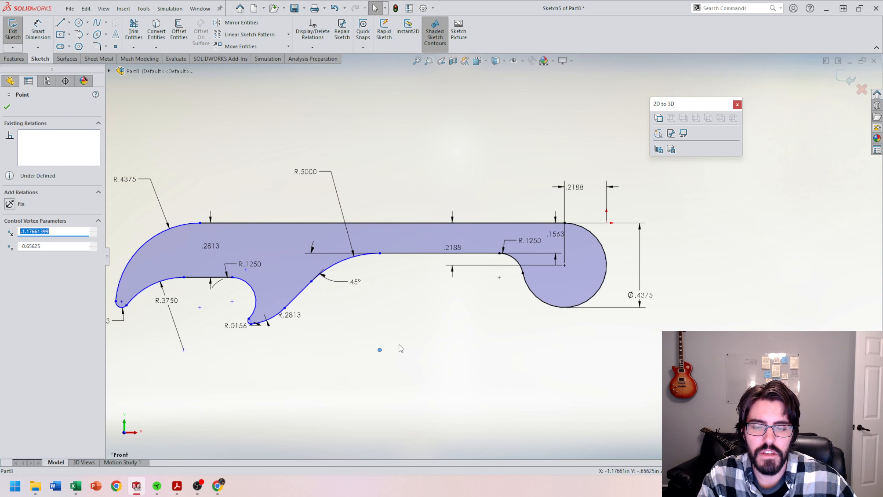
pyautogui.scroll(3, 400, 348)
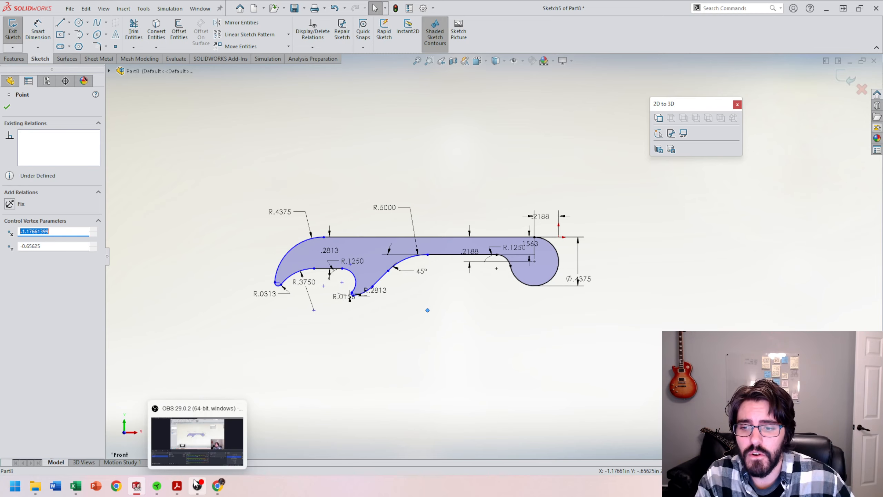
# - Switch to the Ye Ole Pop Topper PDF drawing and look up the horizontal distances from the round end's centre to the arc centres
pyautogui.click(177, 486)
pyautogui.click(237, 444)
pyautogui.scroll(1, 498, 346)
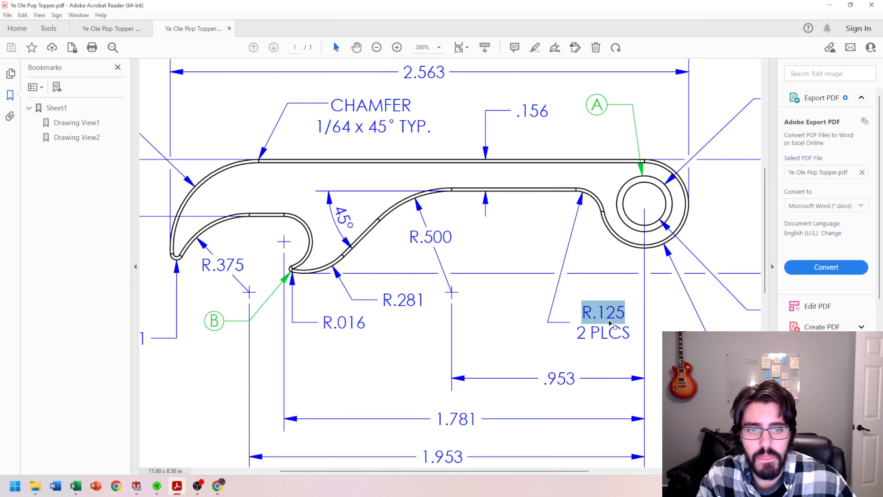
pyautogui.scroll(-1, 497, 347)
pyautogui.scroll(3, 498, 346)
pyautogui.doubleClick(516, 344)
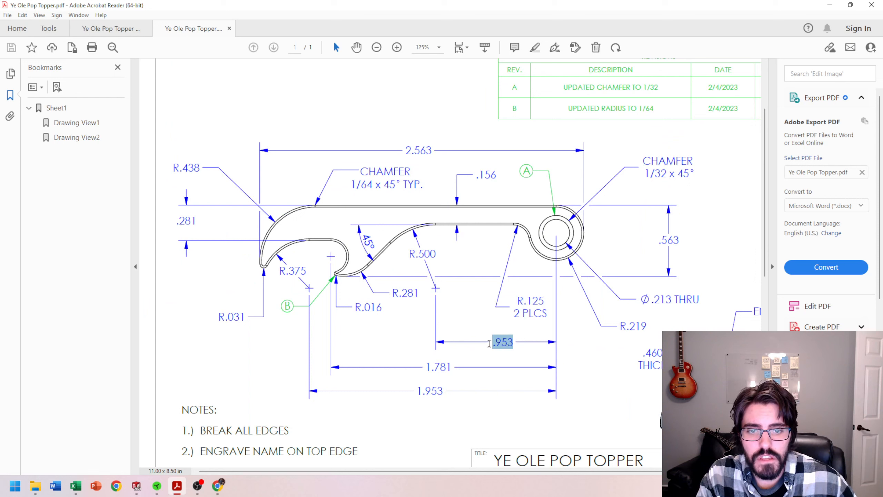
pyautogui.doubleClick(448, 367)
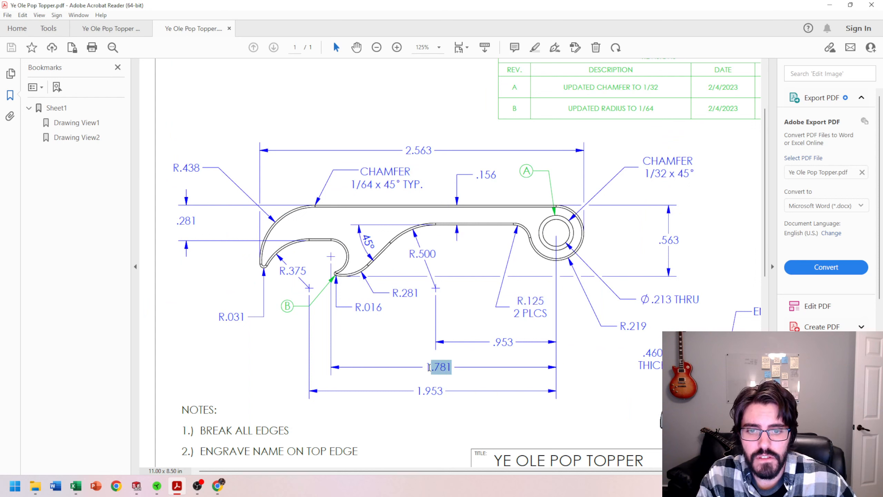
pyautogui.moveTo(441, 391); pyautogui.dragTo(421, 392)
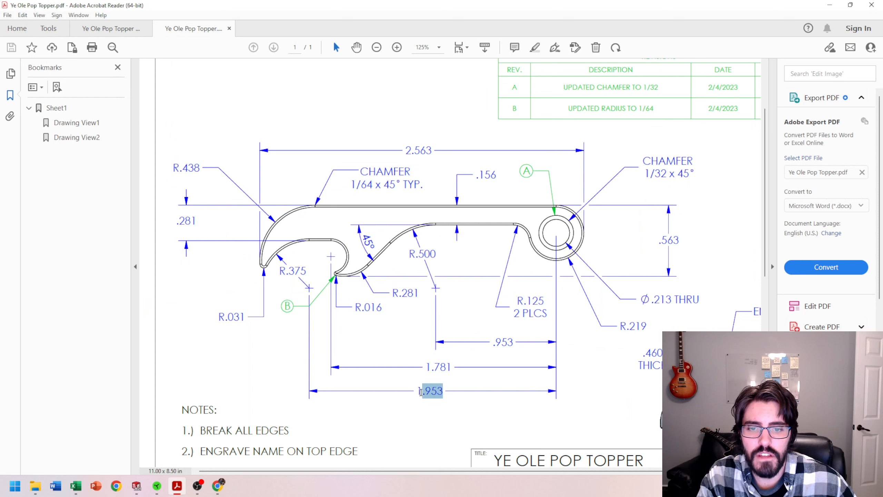
pyautogui.click(486, 420)
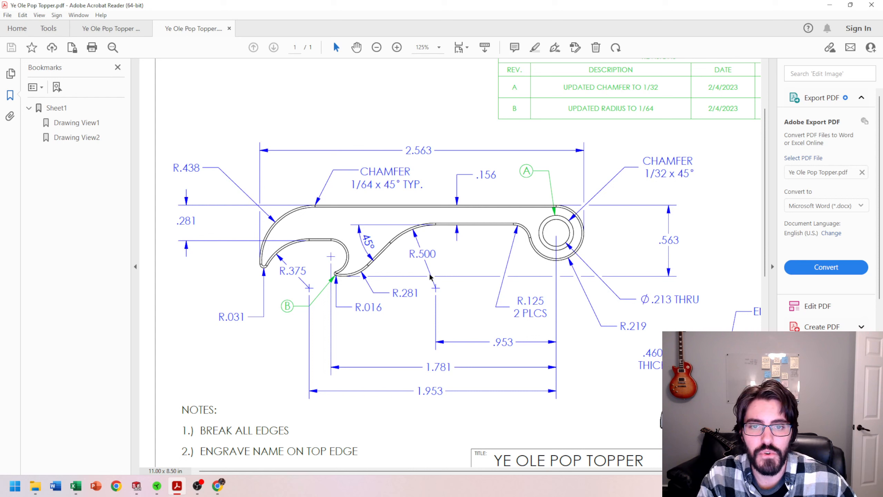
pyautogui.click(830, 5)
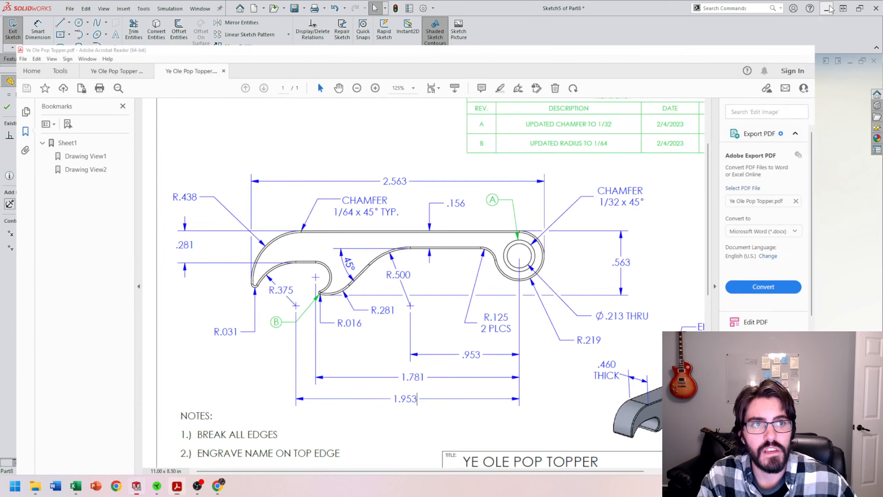
# - Dimension the horizontal distance between the 0.5 in fillet's centre and the round end's centre as 0.953125 in
pyautogui.scroll(-2, 397, 249)
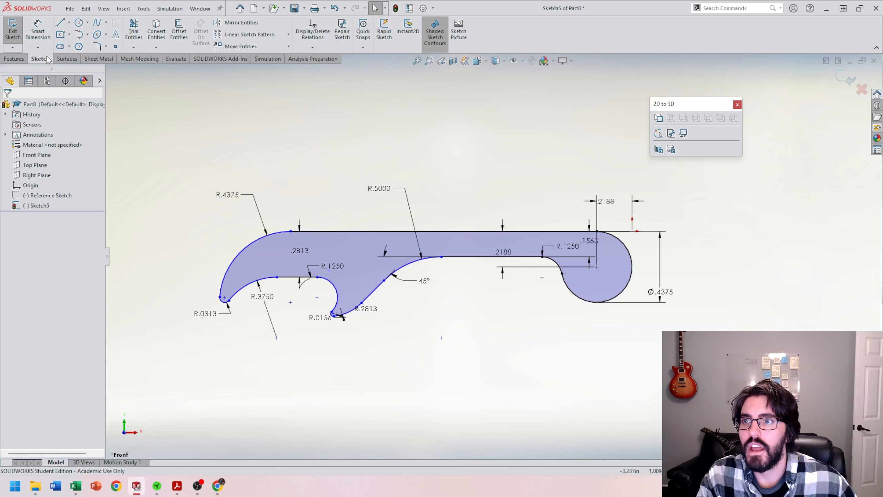
pyautogui.click(38, 30)
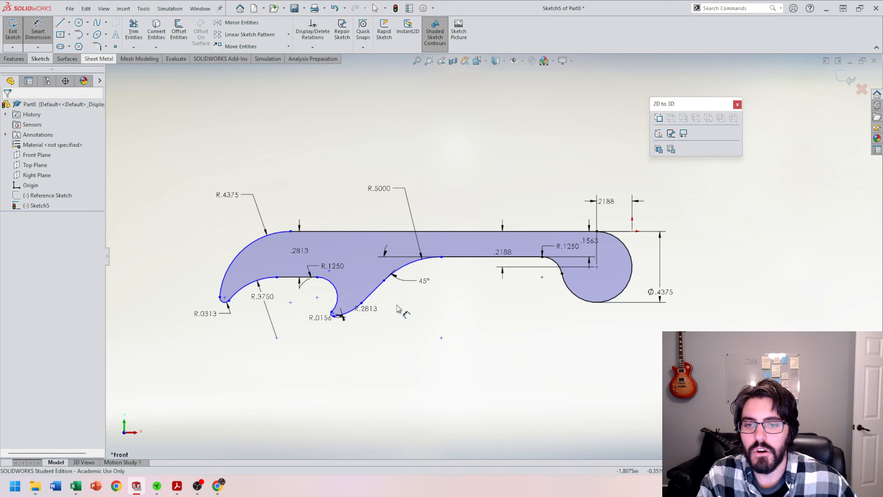
pyautogui.click(442, 338)
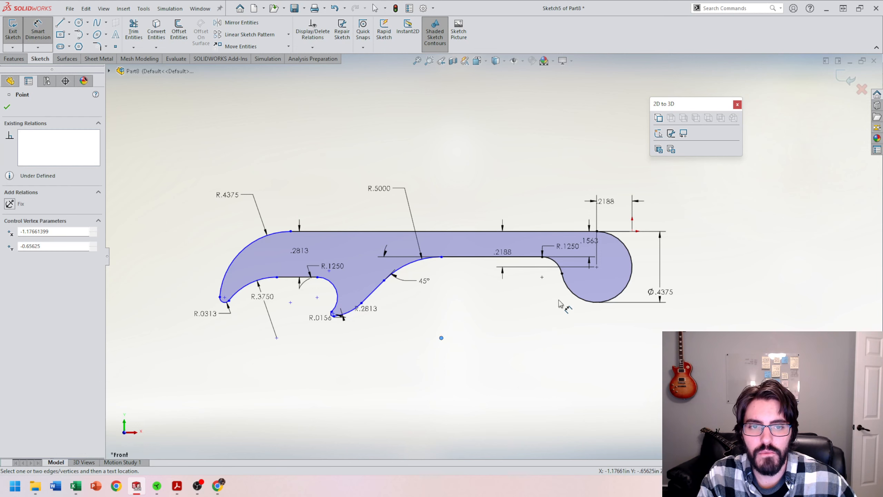
pyautogui.click(597, 267)
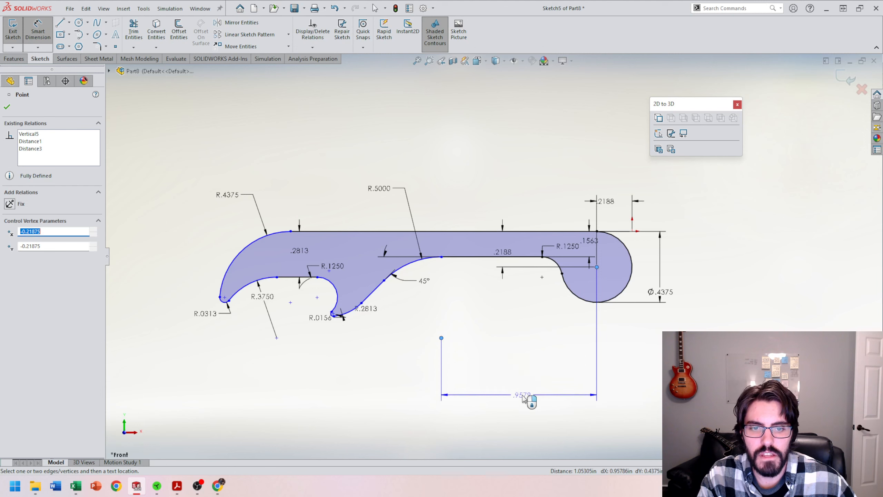
pyautogui.click(525, 397)
pyautogui.write('.953125')
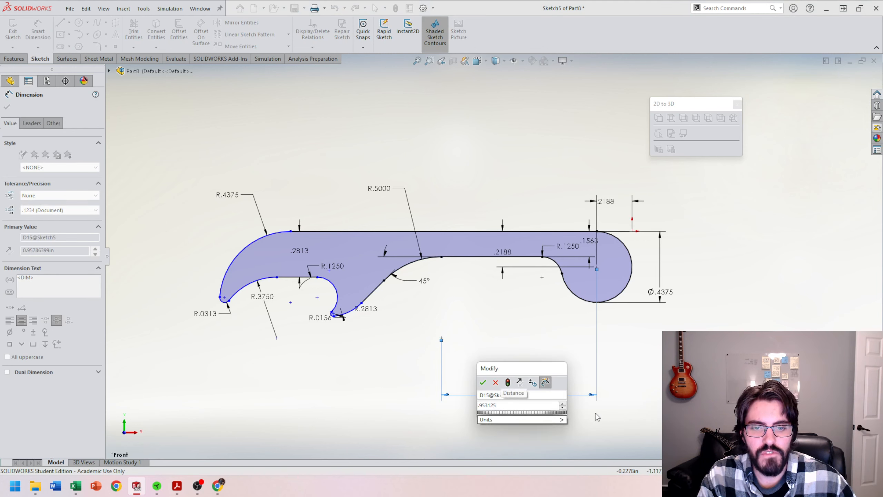
pyautogui.press('Return')
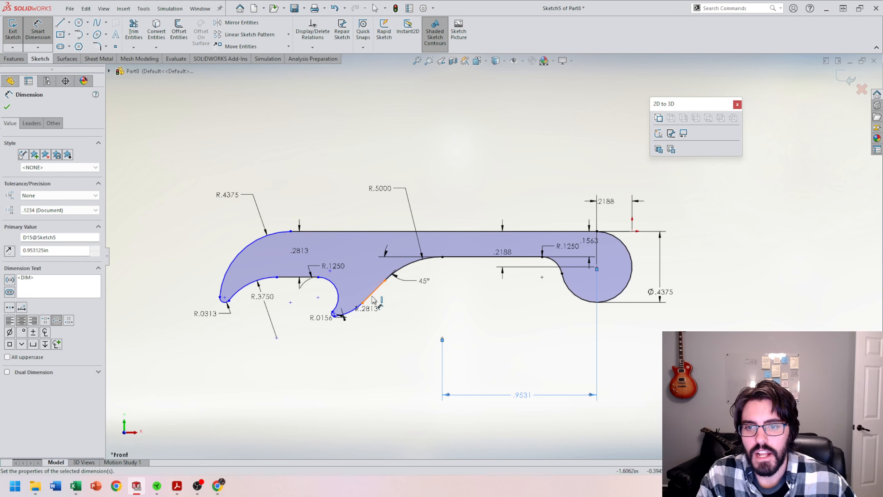
# - Check the PDF drawing and dimension the horizontal distance from the hook's 0.125 in arc centre to the round end's centre as 1.78125 in
pyautogui.click(177, 486)
pyautogui.click(204, 463)
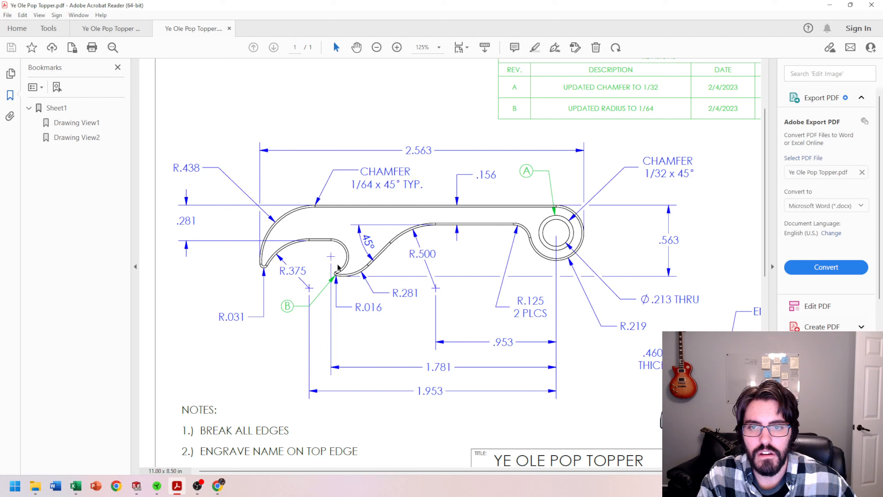
pyautogui.hotkey('alt', 'Tab')
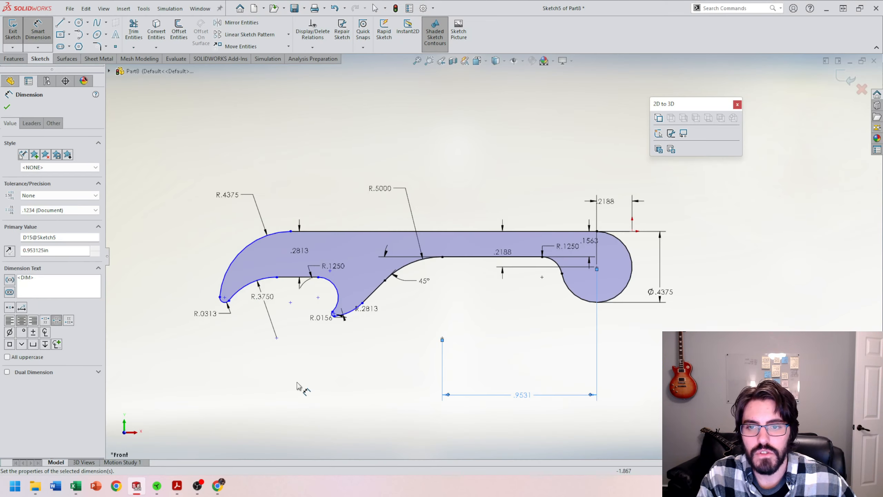
pyautogui.click(318, 297)
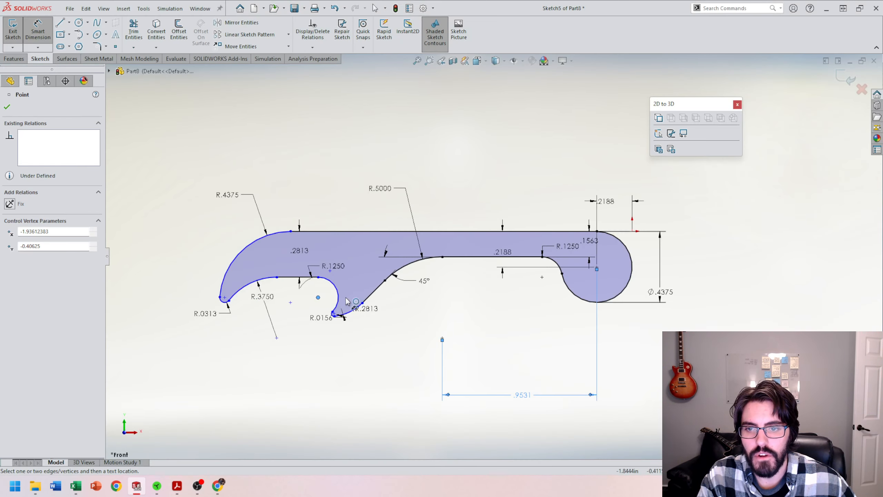
pyautogui.press('Escape')
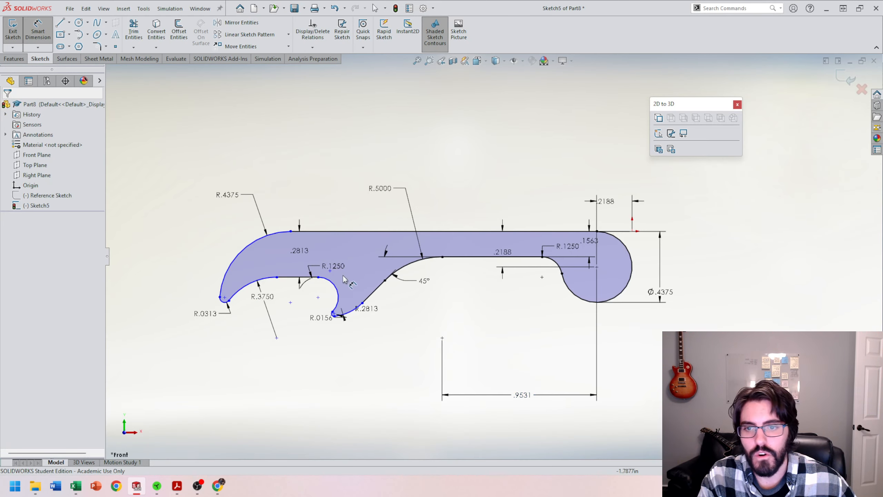
pyautogui.click(318, 297)
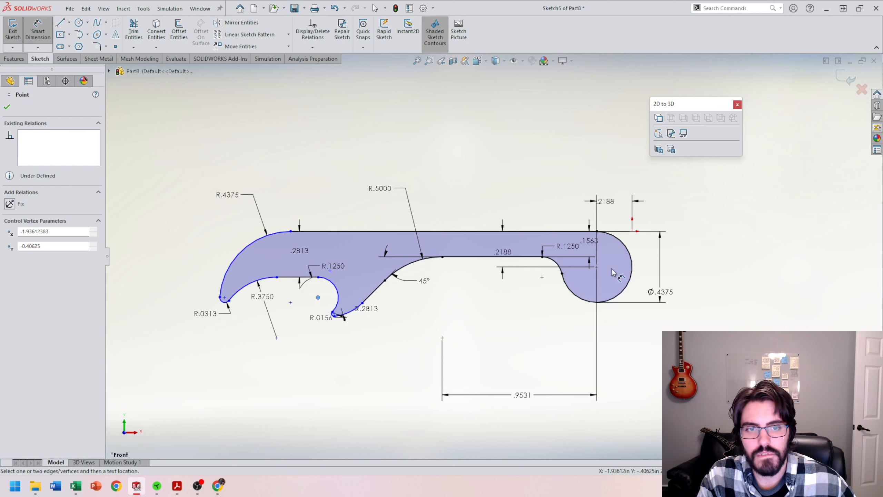
pyautogui.click(596, 266)
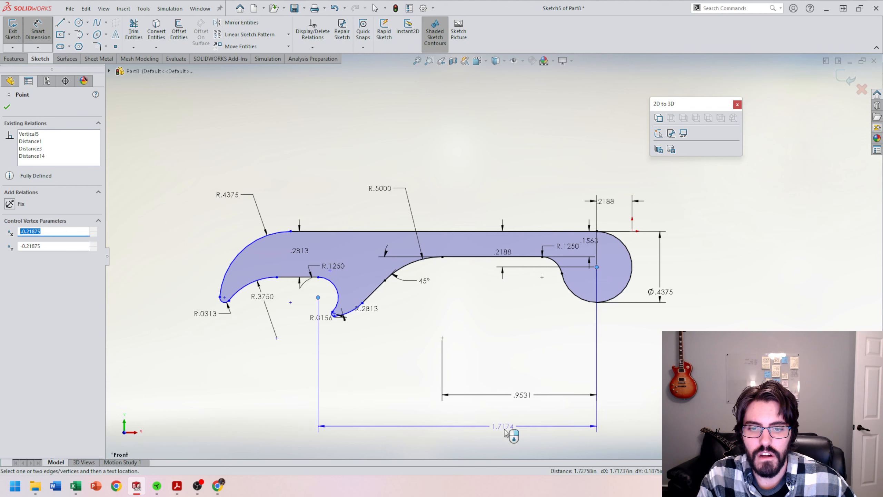
pyautogui.click(467, 429)
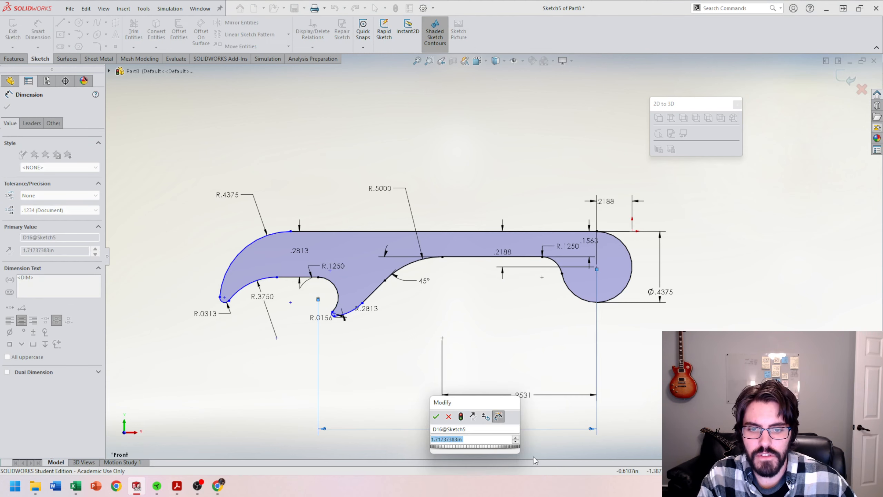
pyautogui.write('1.78125')
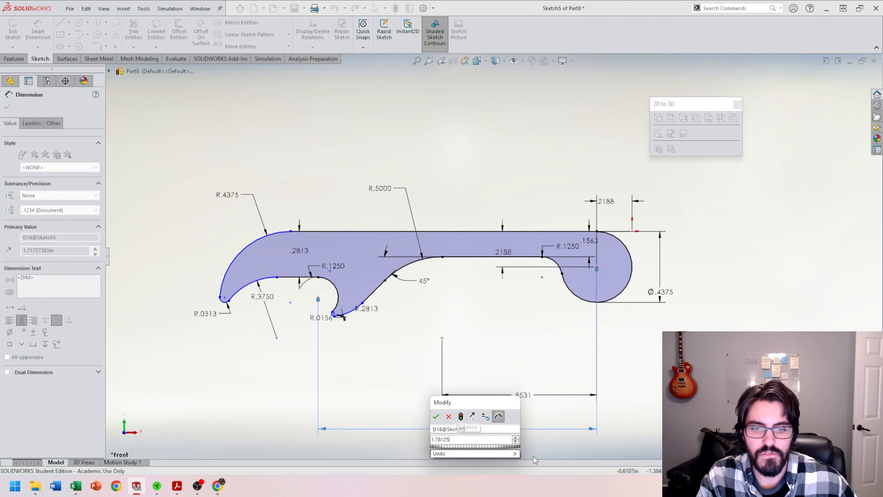
pyautogui.press('Escape')
# - Check the PDF drawing and dimension the horizontal distance from the 0.375 in arc's centre to the round end's centre as 1.953125 in
pyautogui.scroll(2, 533, 457)
pyautogui.scroll(-5, 295, 267)
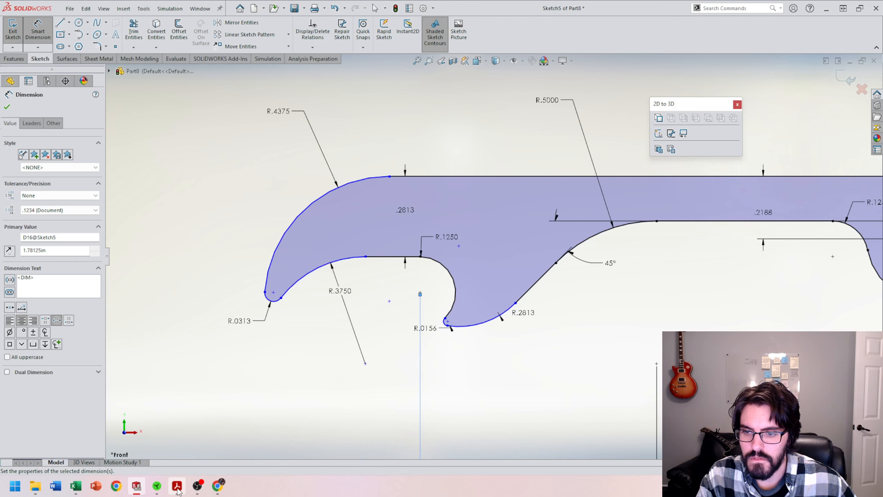
pyautogui.moveTo(177, 486)
pyautogui.click(231, 453)
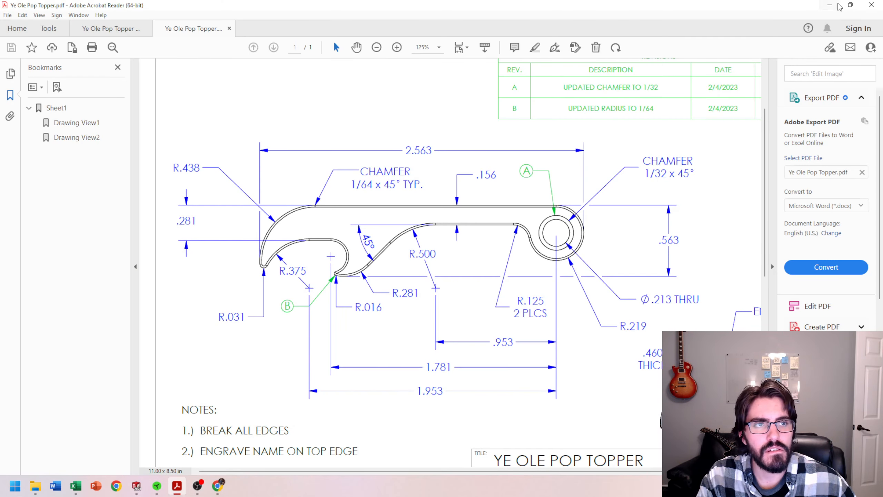
pyautogui.hotkey('alt', 'Tab')
pyautogui.press('Escape')
pyautogui.press('Escape')
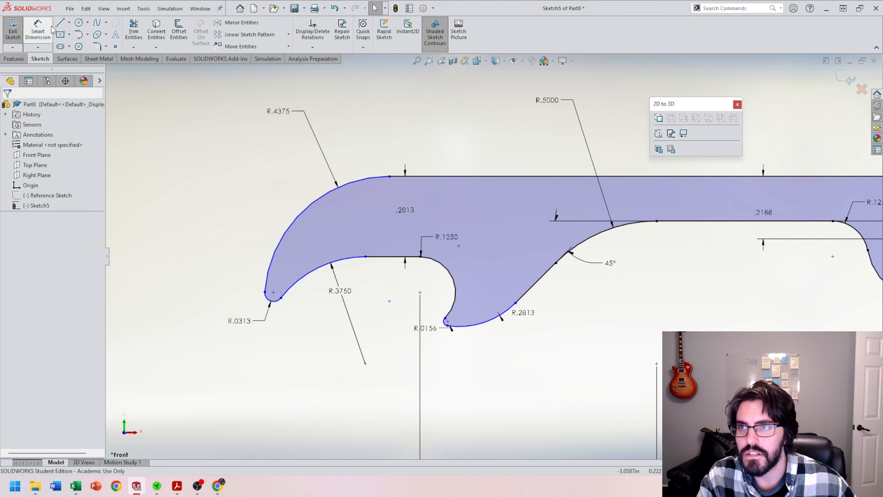
pyautogui.click(38, 31)
pyautogui.click(365, 364)
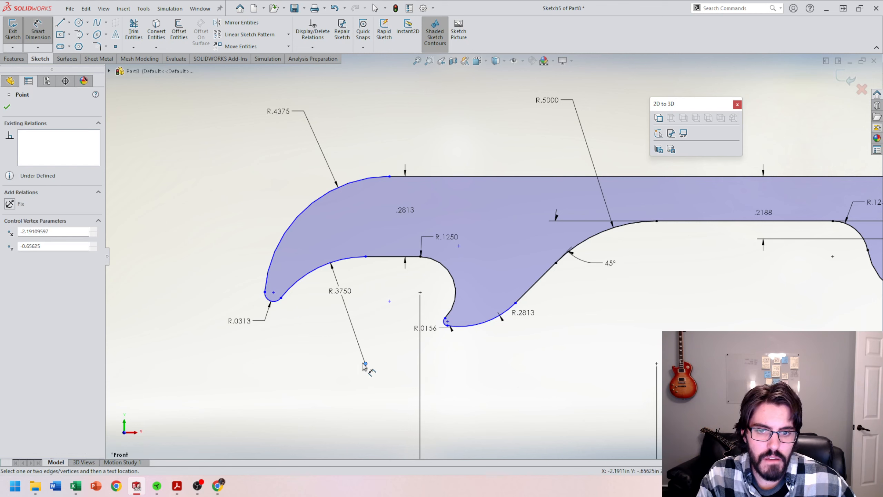
pyautogui.scroll(5, 494, 258)
pyautogui.click(660, 287)
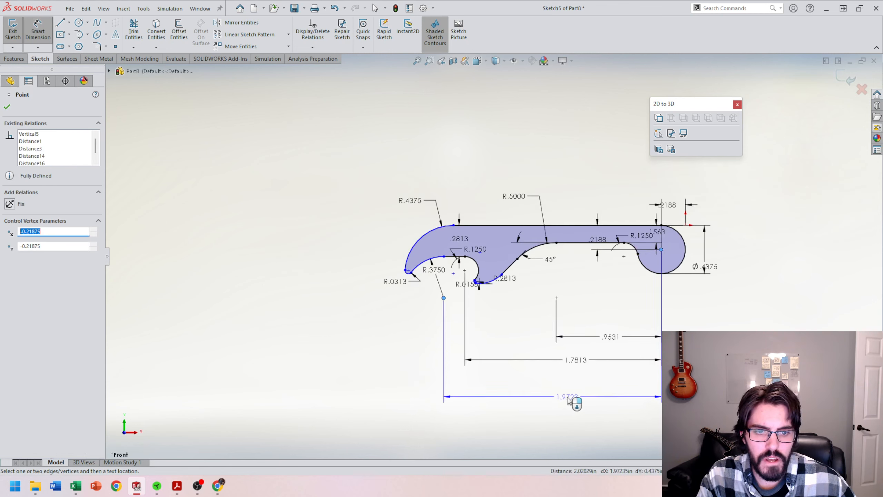
pyautogui.click(557, 397)
pyautogui.write('1.953125')
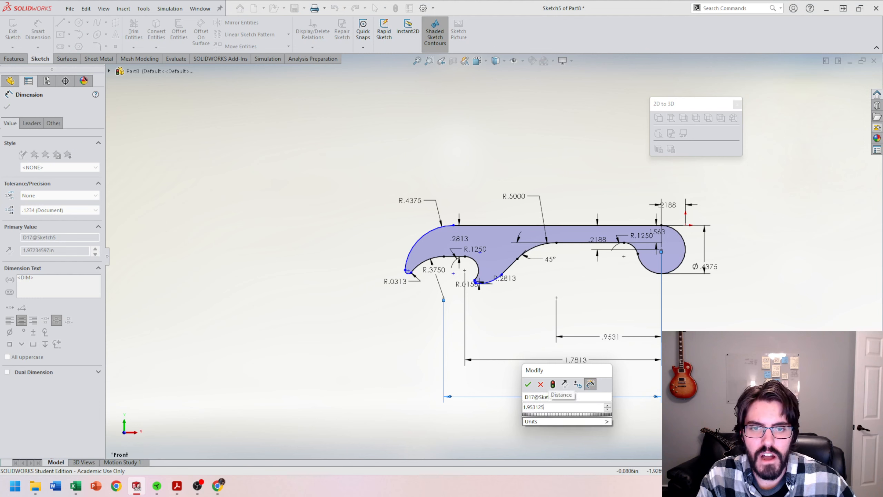
pyautogui.press('Return')
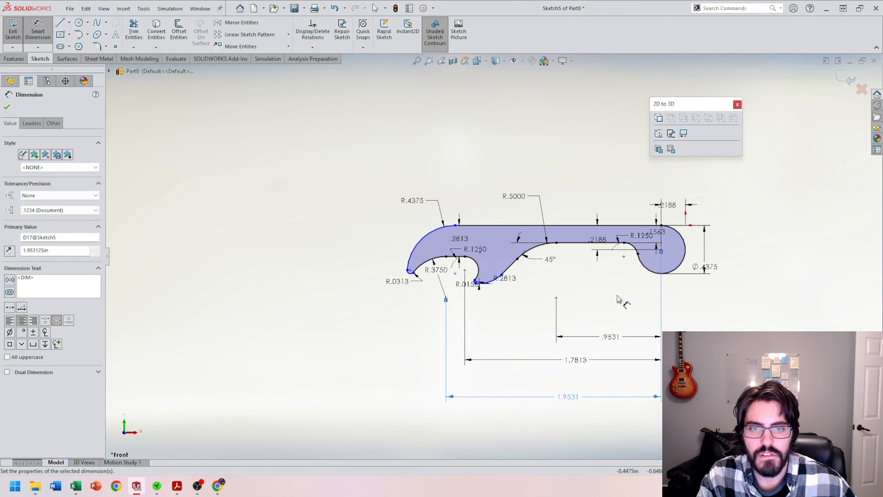
pyautogui.scroll(3, 537, 266)
pyautogui.press('Escape')
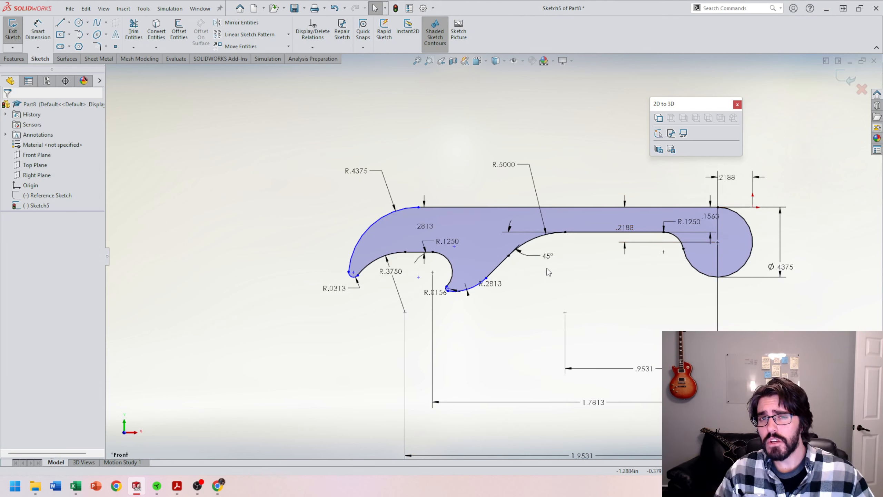
# - Show the Reference Sketch over the profile and compare the positions of the two hook tips with it
pyautogui.rightClick(41, 195)
pyautogui.click(50, 182)
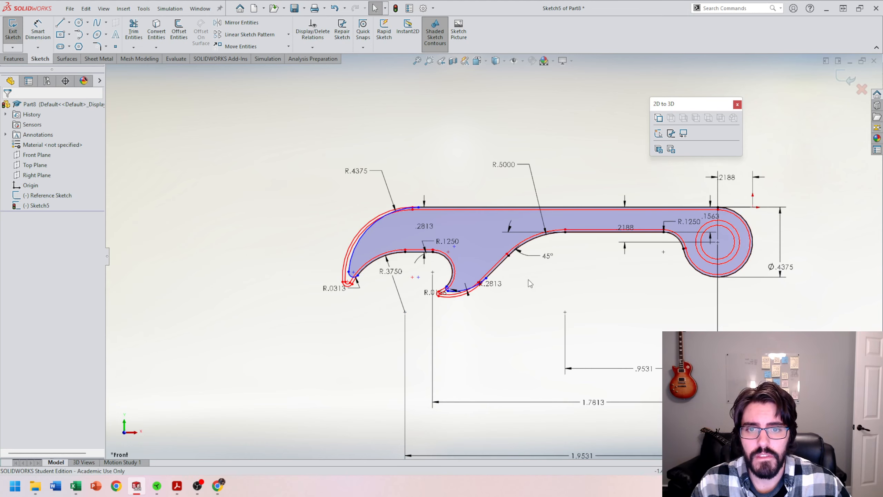
pyautogui.scroll(3, 461, 287)
pyautogui.scroll(3, 379, 245)
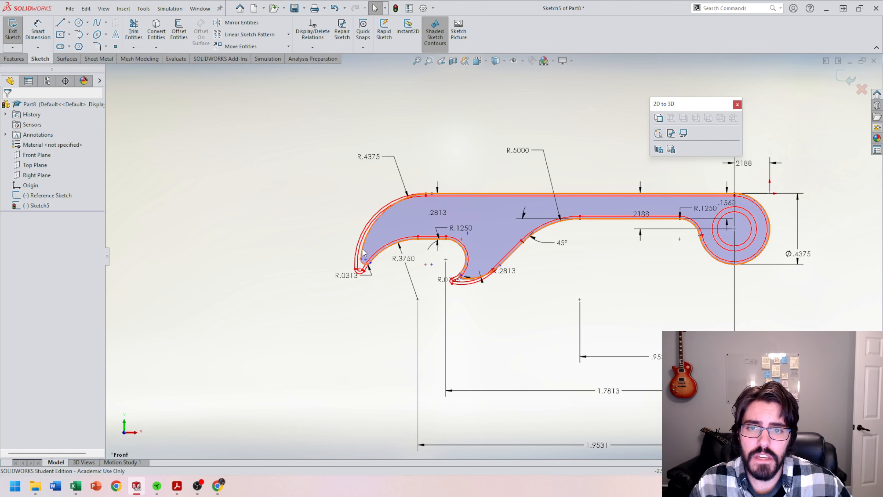
pyautogui.scroll(-4, 355, 246)
pyautogui.click(373, 297)
pyautogui.moveTo(372, 294)
pyautogui.mouseDown()
pyautogui.moveTo(400, 283)
pyautogui.moveTo(388, 282)
pyautogui.mouseUp()
pyautogui.press('Escape')
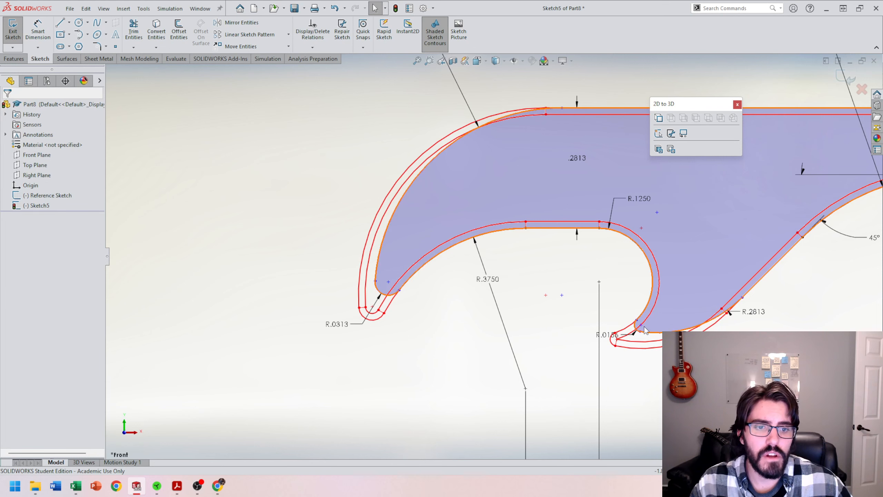
# - Test whether the inner hook tip still moves freely by shifting its arc, and hide the Reference Sketch
pyautogui.click(666, 324)
pyautogui.moveTo(665, 326); pyautogui.dragTo(641, 325)
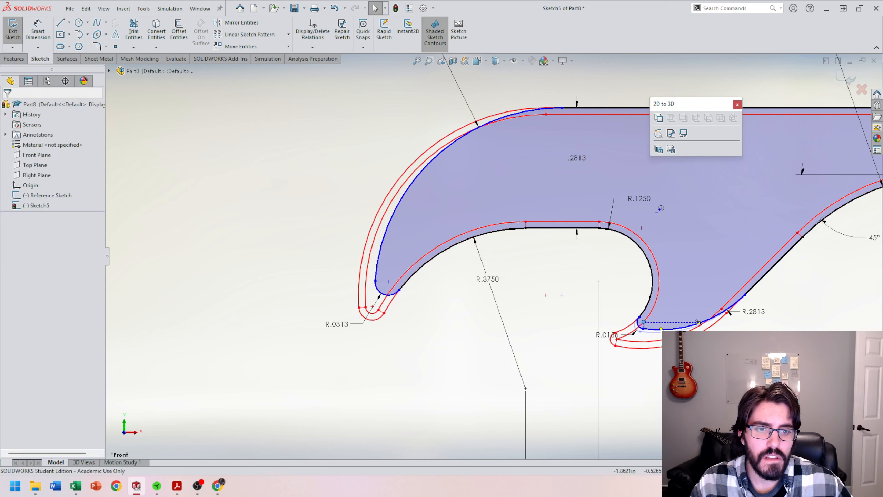
pyautogui.press('Escape')
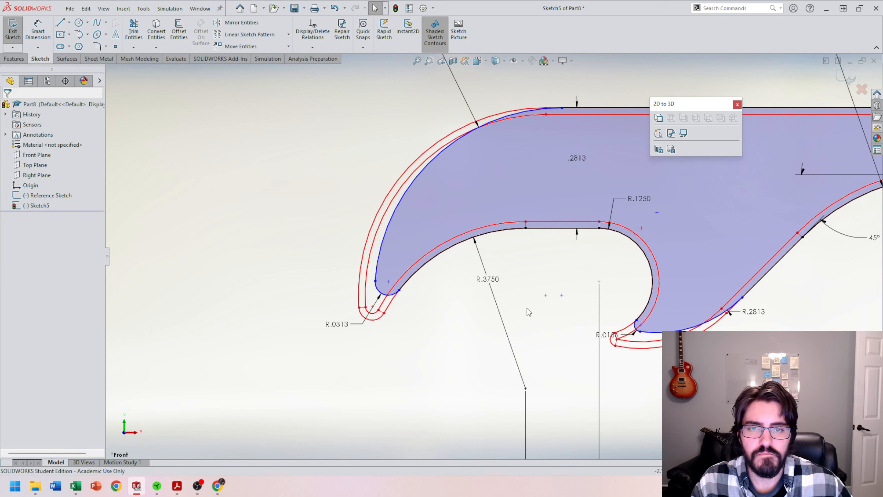
pyautogui.scroll(-2, 527, 308)
pyautogui.rightClick(47, 195)
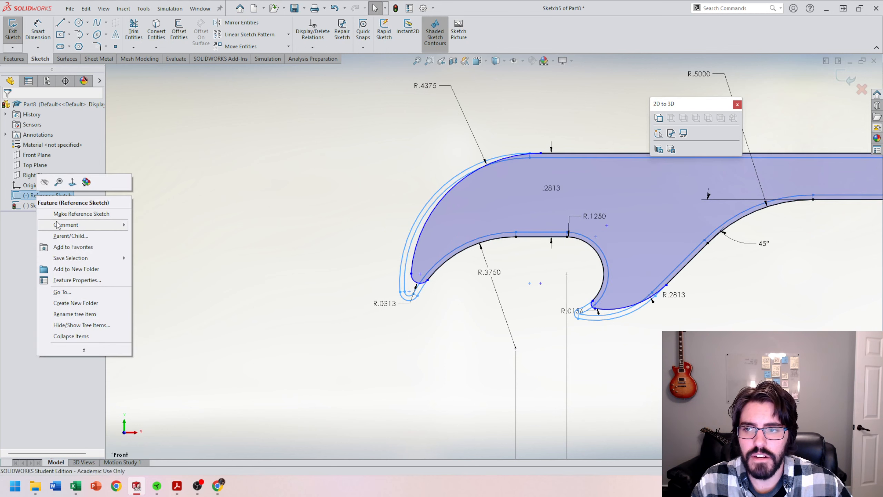
pyautogui.click(44, 182)
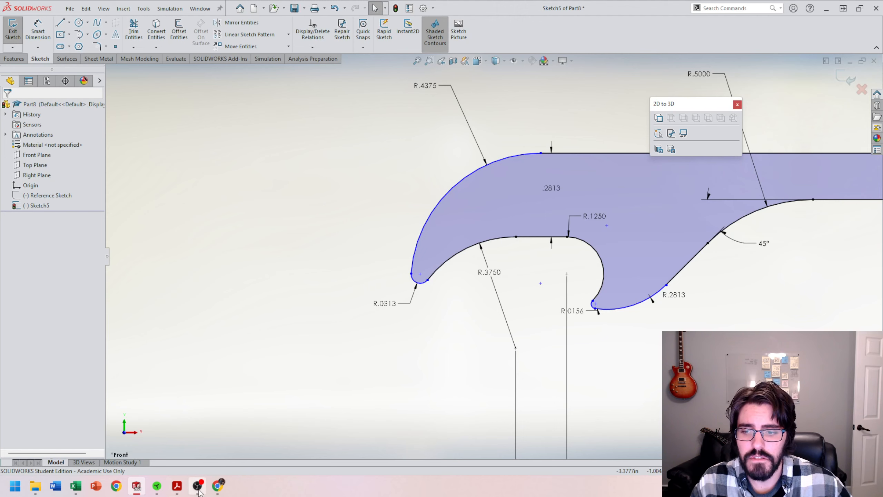
# - Check the PDF drawing and add a horizontal dimension between the round end's arc and the 0.4375 in outer hook arc
pyautogui.moveTo(178, 486)
pyautogui.click(215, 452)
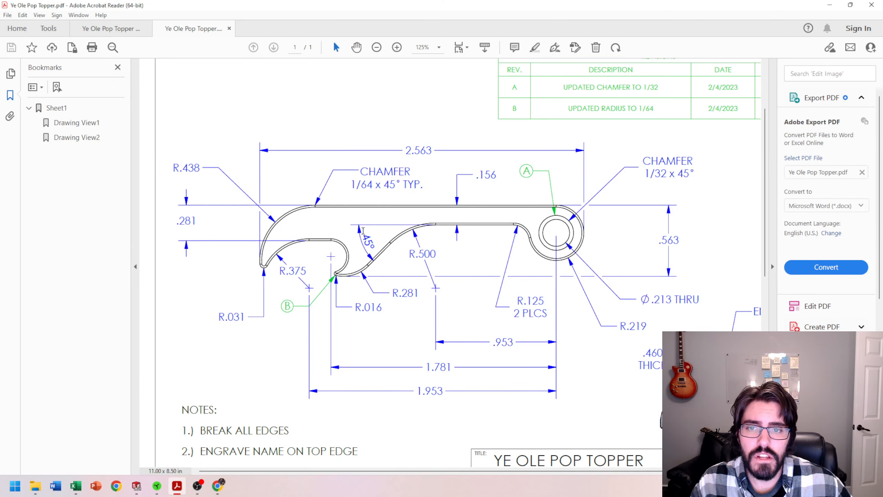
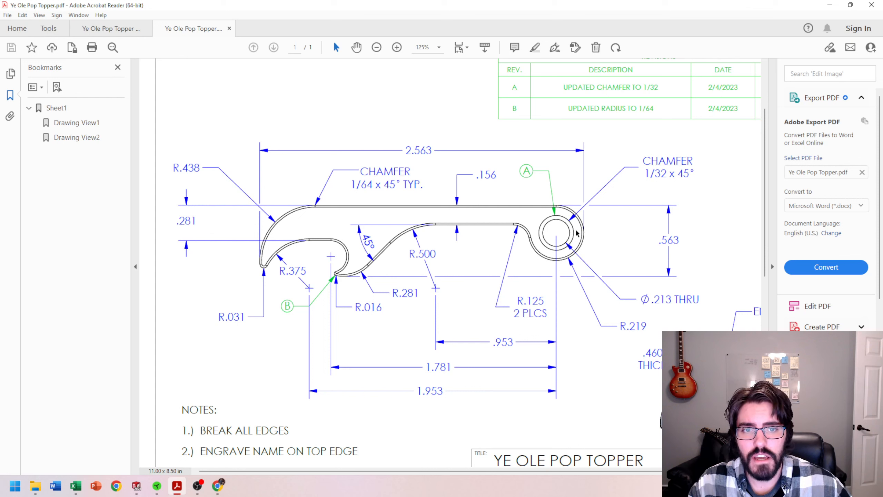
pyautogui.click(830, 7)
pyautogui.scroll(3, 493, 252)
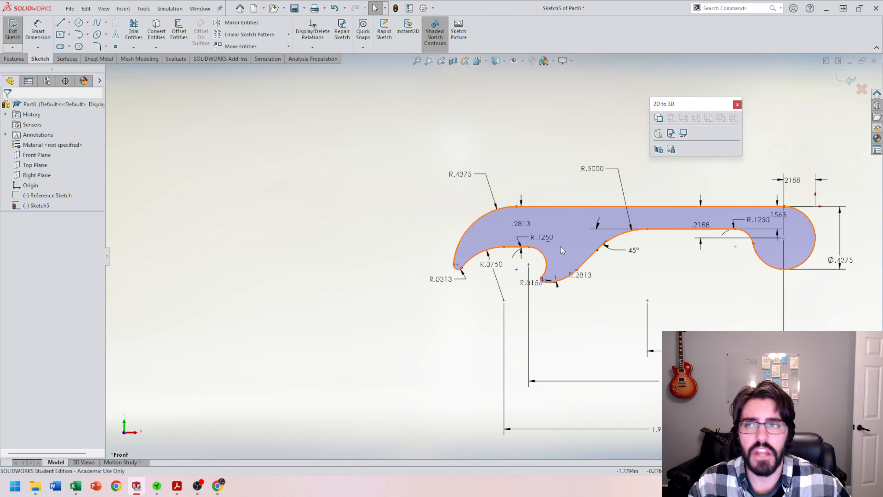
pyautogui.click(45, 33)
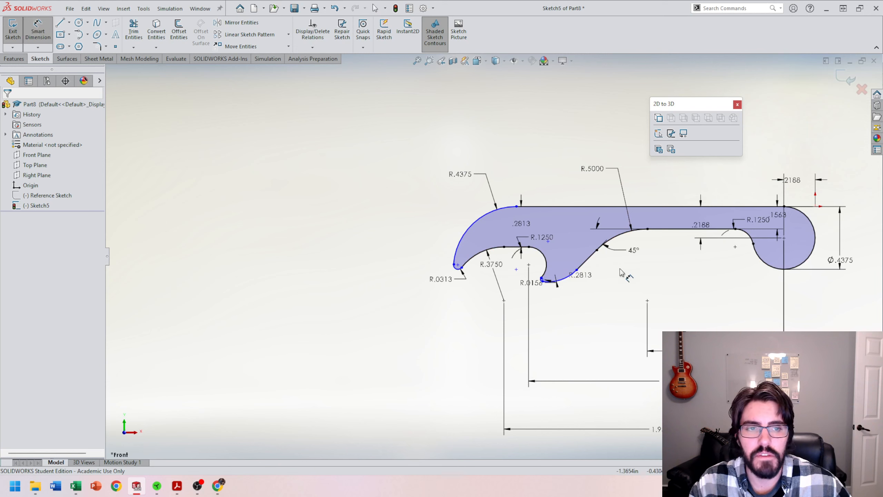
pyautogui.scroll(-2, 622, 272)
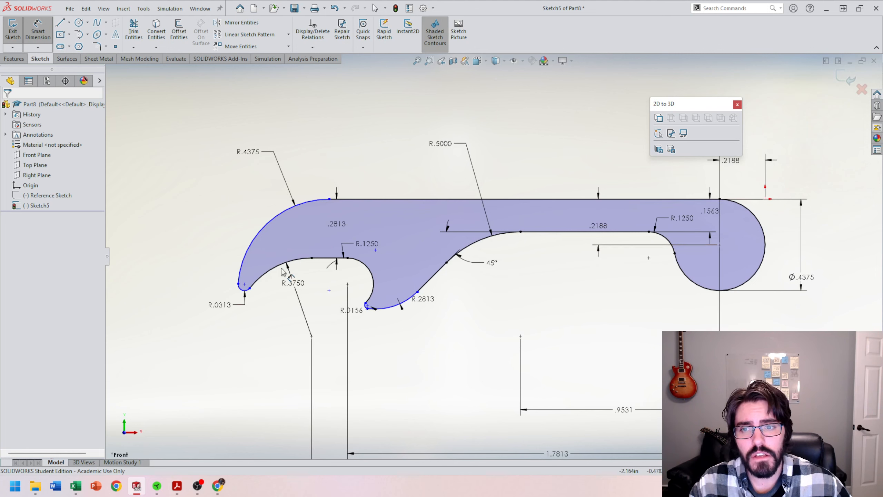
pyautogui.click(766, 243)
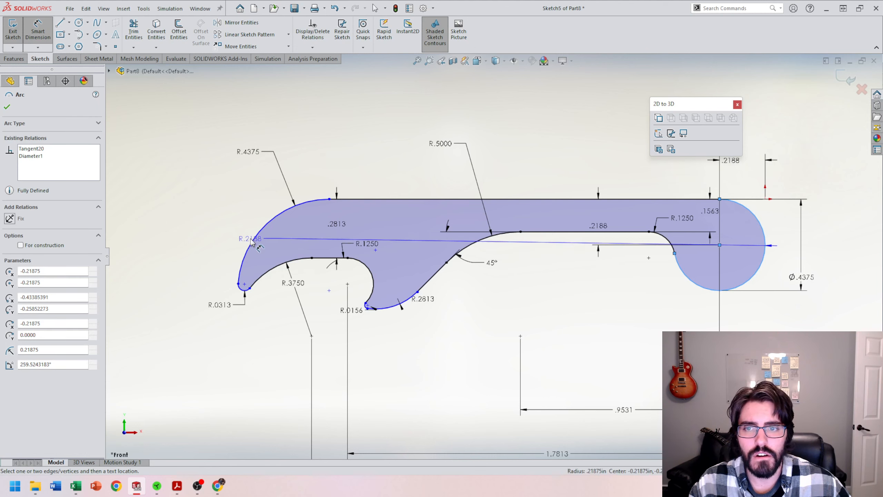
pyautogui.click(252, 236)
pyautogui.scroll(2, 492, 255)
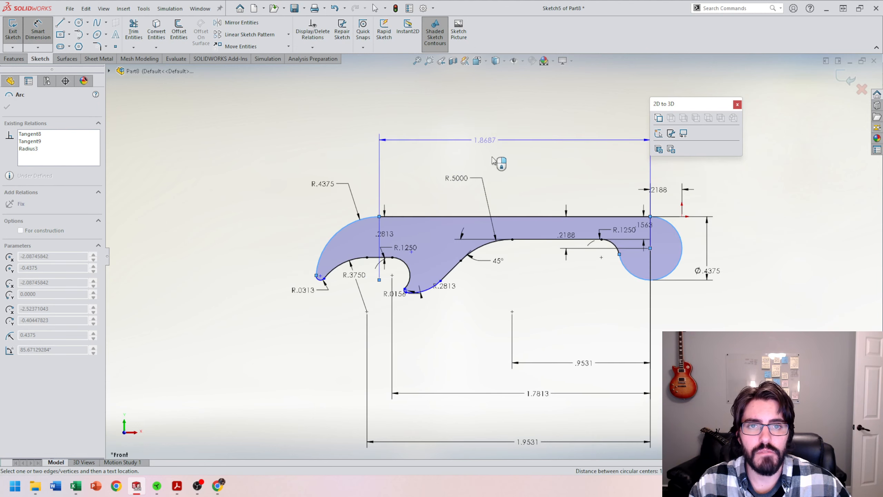
pyautogui.click(509, 126)
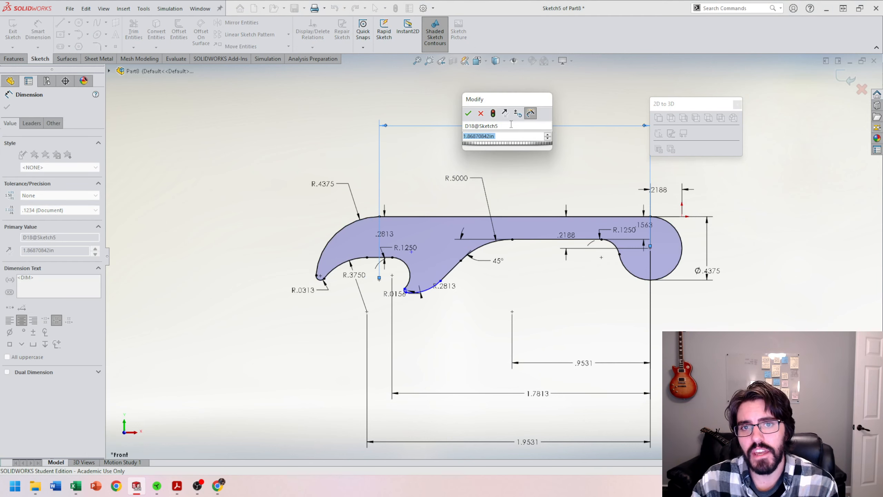
pyautogui.click(469, 113)
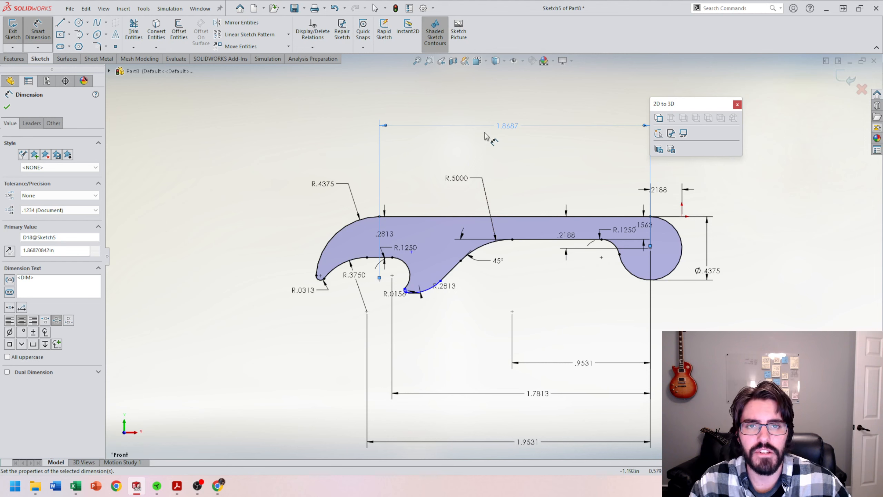
pyautogui.click(573, 171)
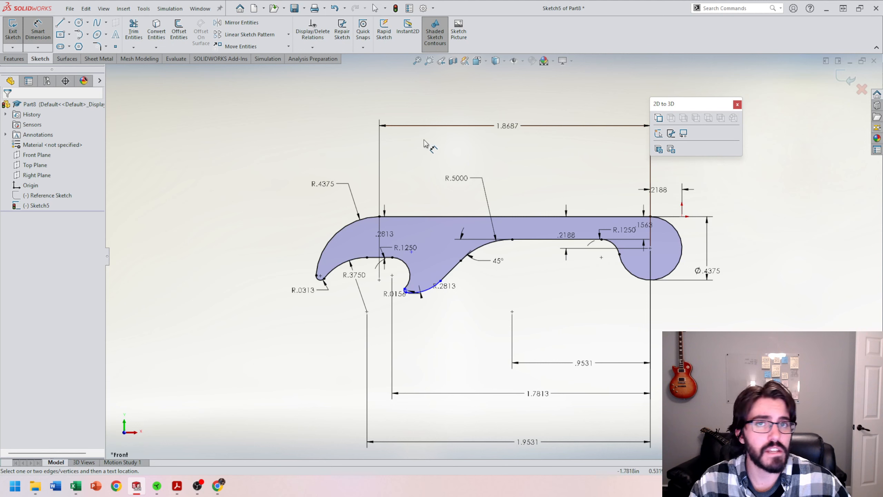
# - Set both arc conditions of the overall length dimension to Max and its value to 2.5625 in
pyautogui.click(509, 129)
pyautogui.click(32, 122)
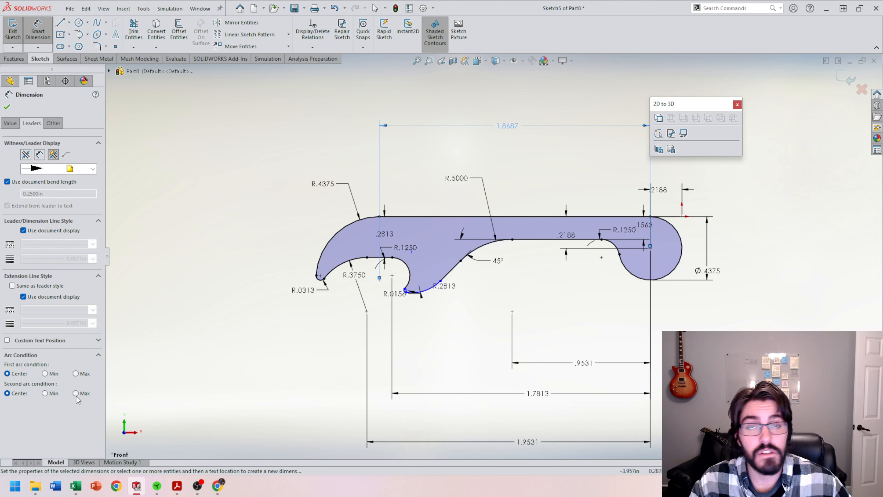
pyautogui.click(77, 374)
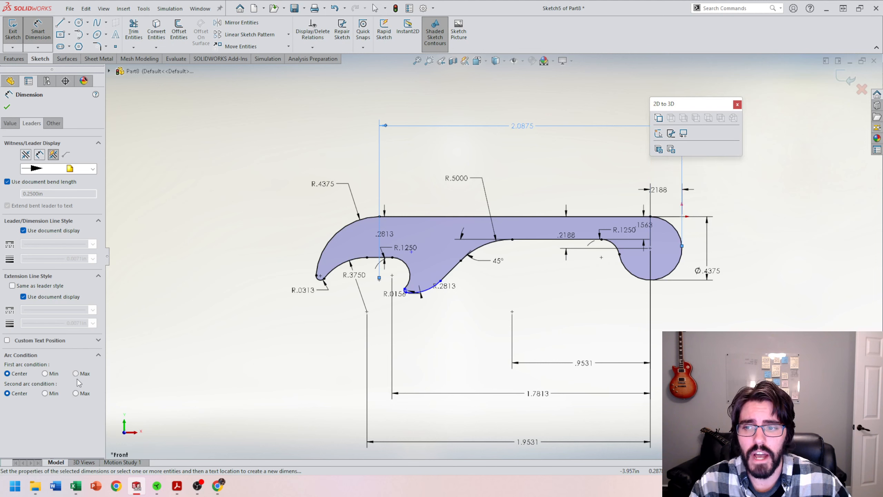
pyautogui.click(75, 393)
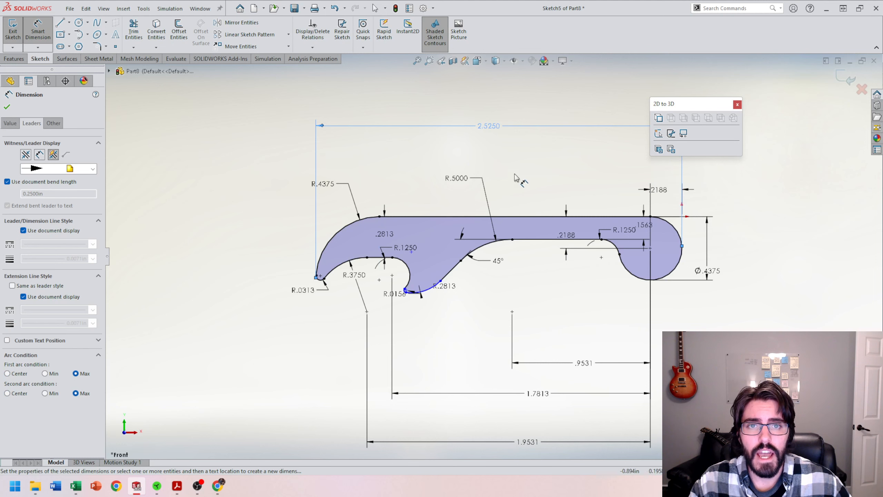
pyautogui.click(492, 131)
pyautogui.write('2')
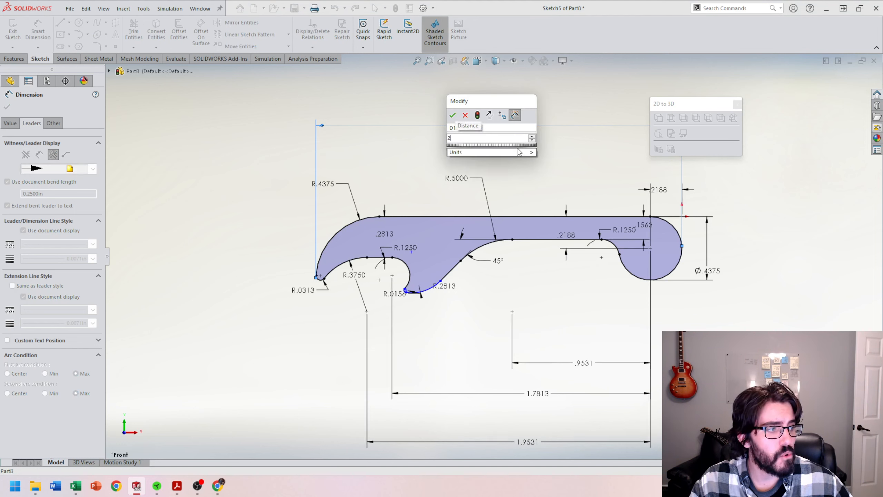
pyautogui.write('.5625')
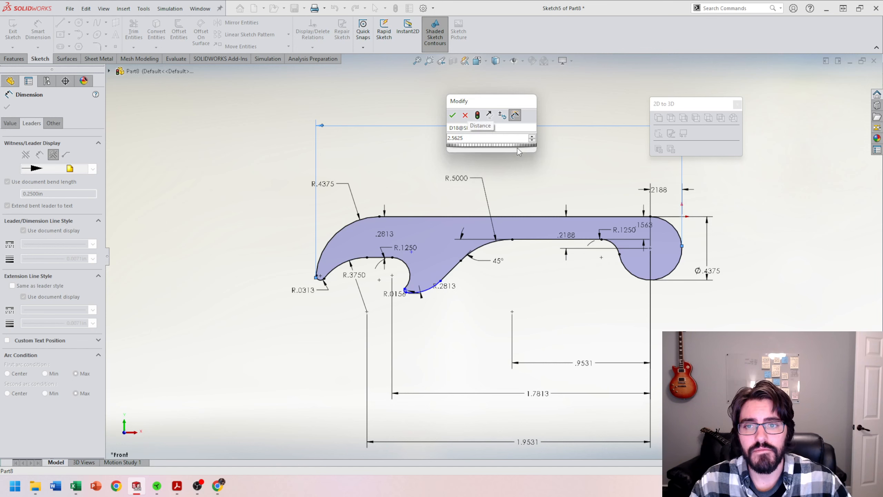
pyautogui.press('Return')
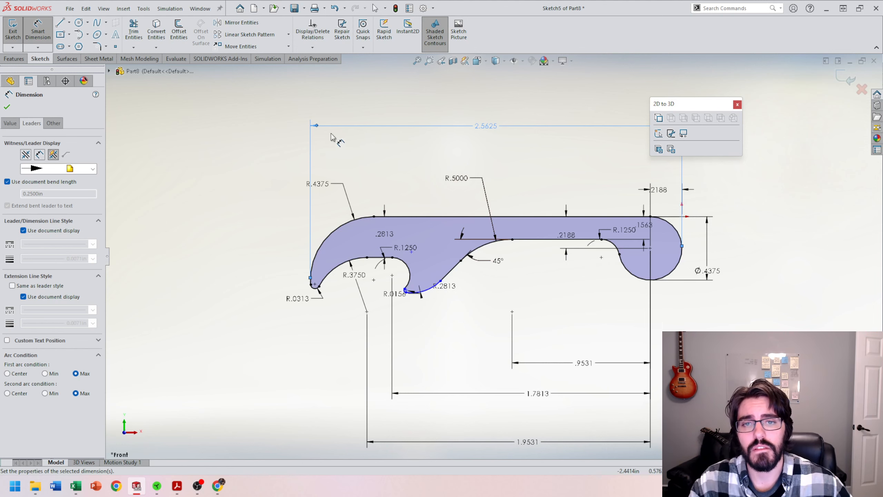
# - Add a vertical dimension between the 0.2813 in arc at the hook's underside and the profile's top line
pyautogui.scroll(3, 428, 300)
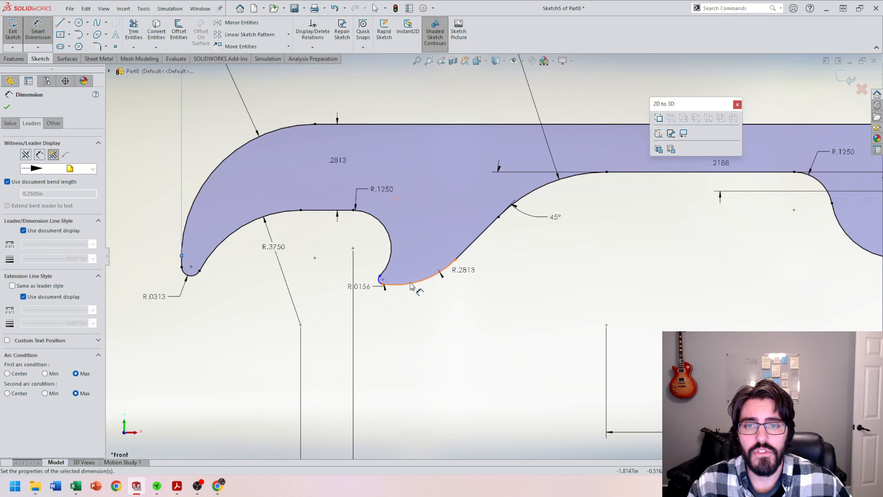
pyautogui.click(411, 286)
pyautogui.scroll(3, 411, 287)
pyautogui.scroll(-1, 556, 236)
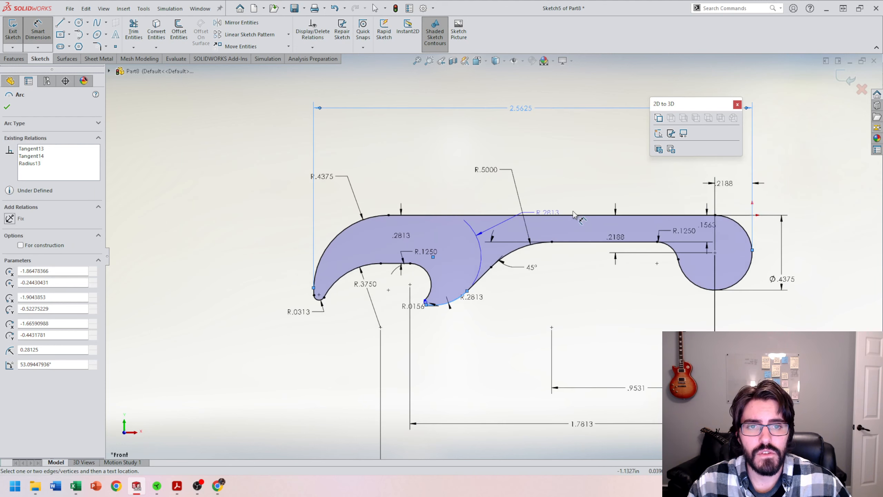
pyautogui.click(574, 216)
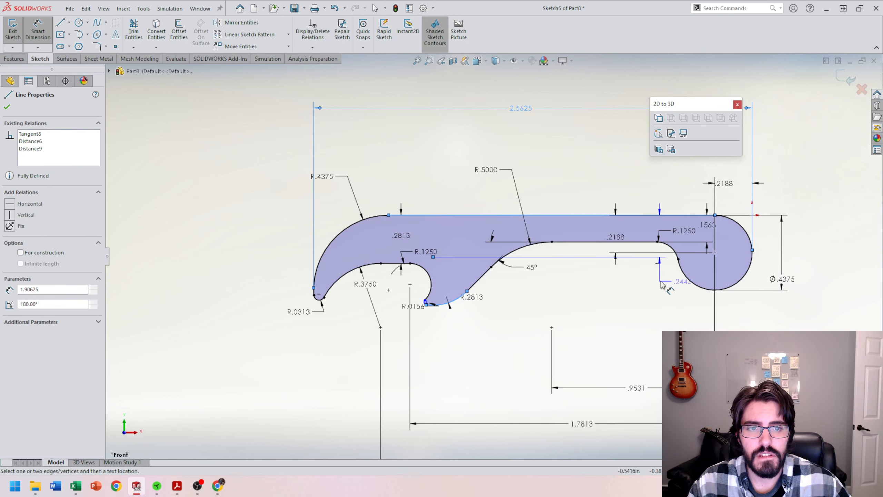
pyautogui.press('f')
pyautogui.click(699, 249)
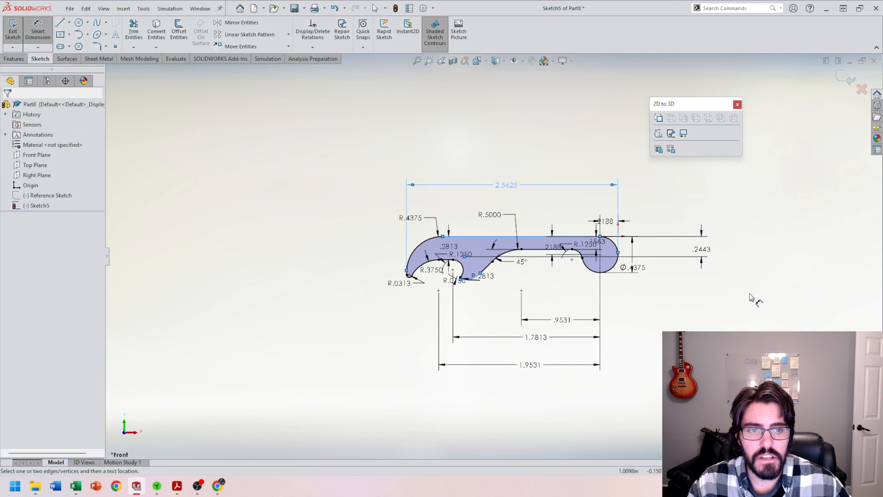
pyautogui.press('Return')
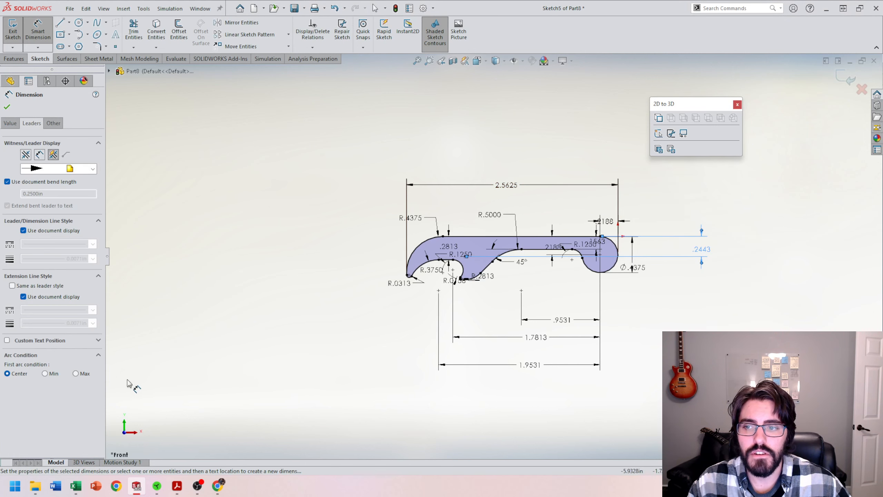
# - Set the overall height dimension's arc condition to Max and its value to 0.5625 in
pyautogui.click(76, 374)
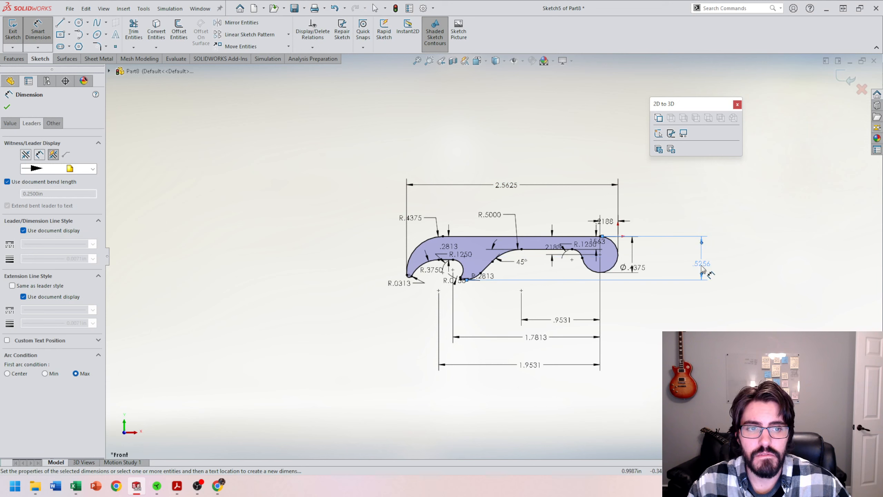
pyautogui.doubleClick(702, 258)
pyautogui.write('.5625')
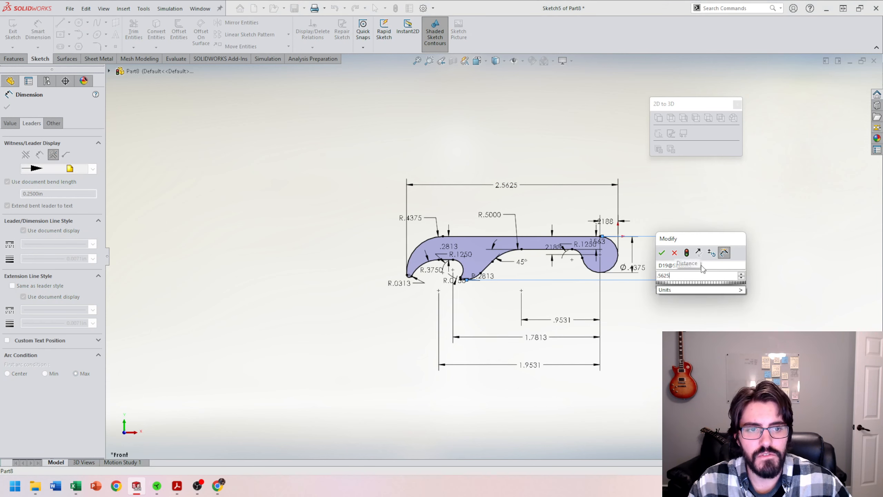
pyautogui.press('Return')
pyautogui.press('Escape')
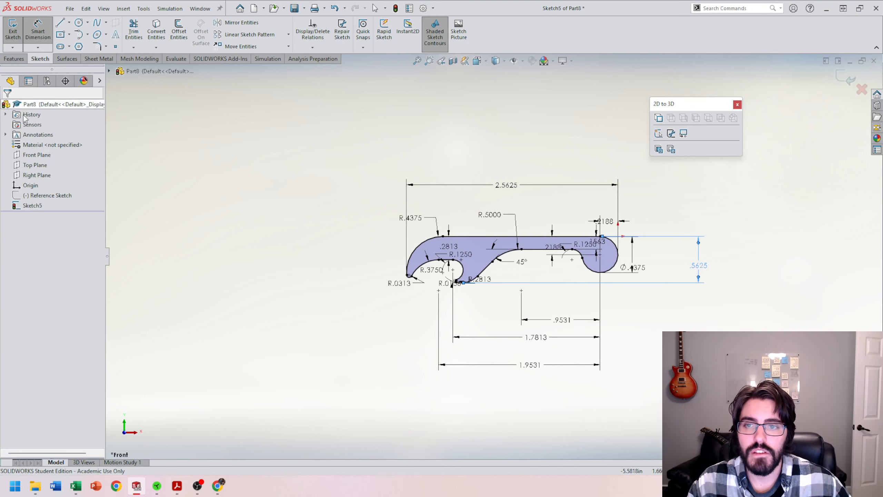
# - Show the Reference Sketch over the profile for comparison and move the bar's thickness dimension above the profile
pyautogui.rightClick(59, 198)
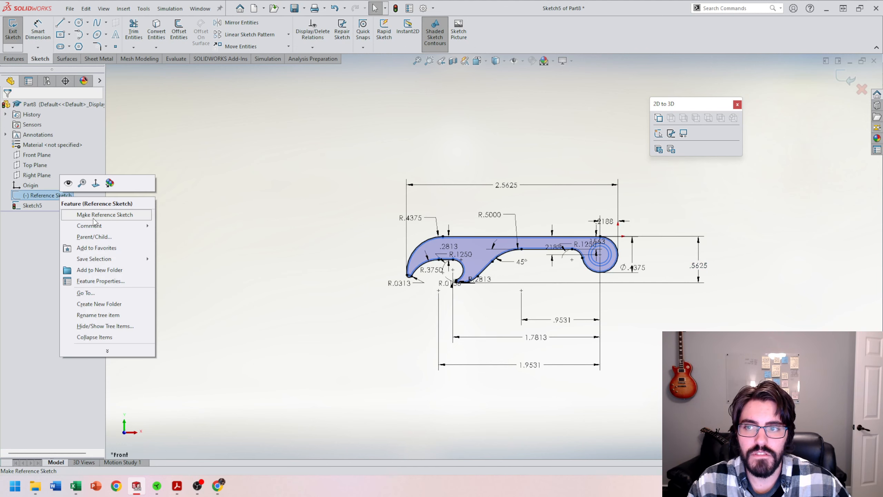
pyautogui.click(68, 183)
pyautogui.scroll(-3, 586, 262)
pyautogui.scroll(-3, 487, 276)
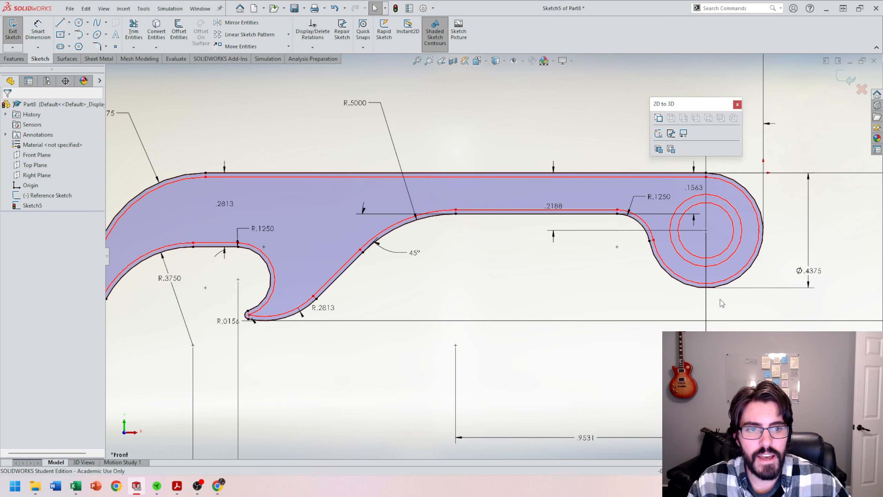
pyautogui.scroll(2, 492, 256)
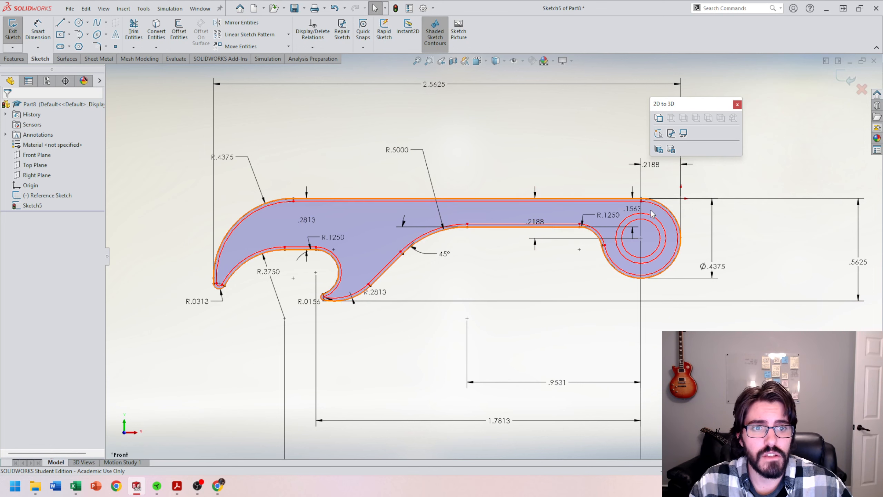
pyautogui.moveTo(652, 213); pyautogui.dragTo(463, 160)
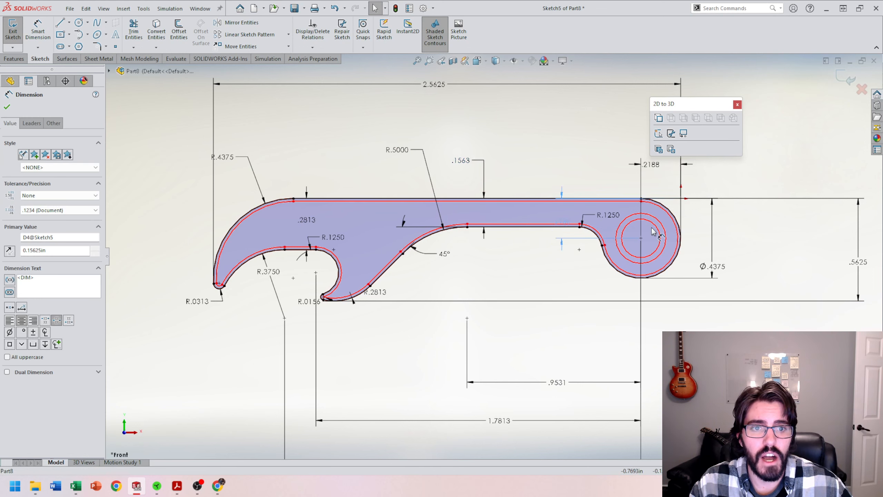
# - Try a bar thickness of 0.25 in to see how the profile responds, and undo the change
pyautogui.doubleClick(461, 160)
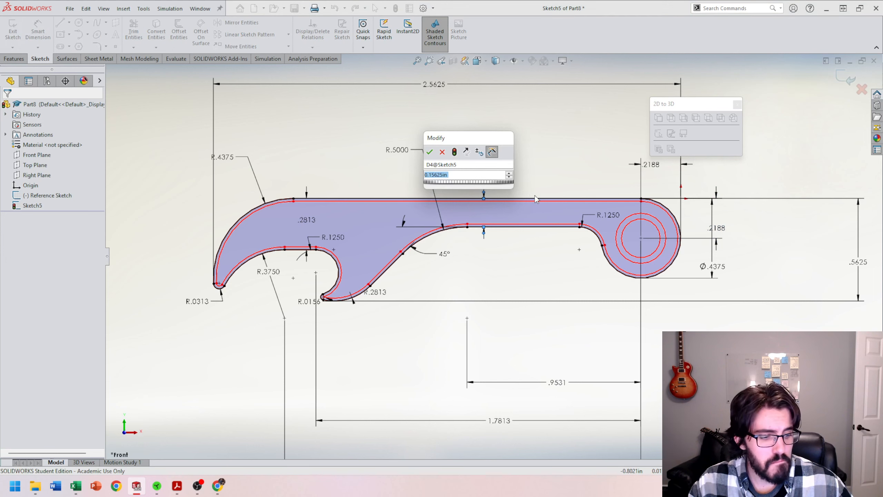
pyautogui.write('.25')
pyautogui.press('Return')
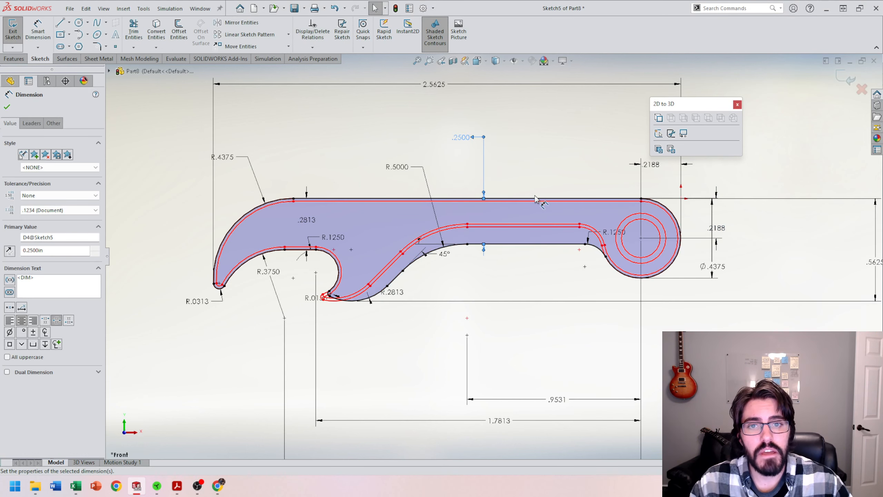
pyautogui.hotkey('ctrl', 'z')
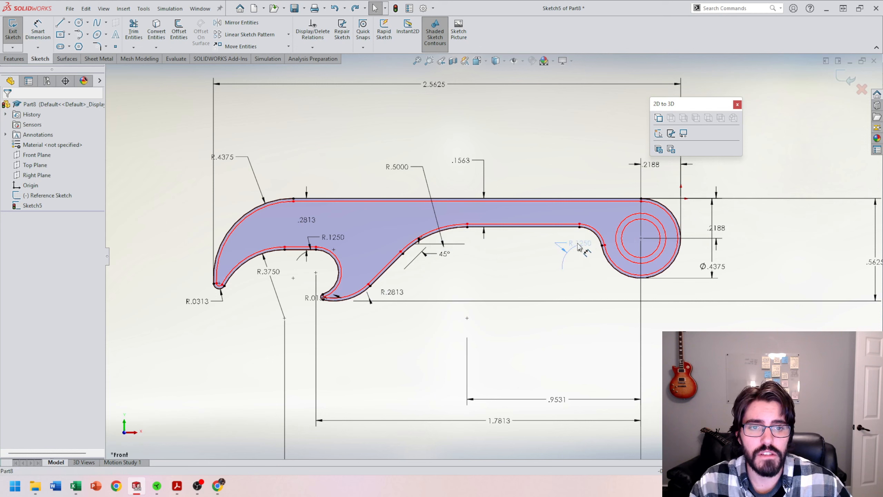
# - Try a radius of 0.25 in on the concave arc beside the round ring end, and undo the change
pyautogui.click(555, 239)
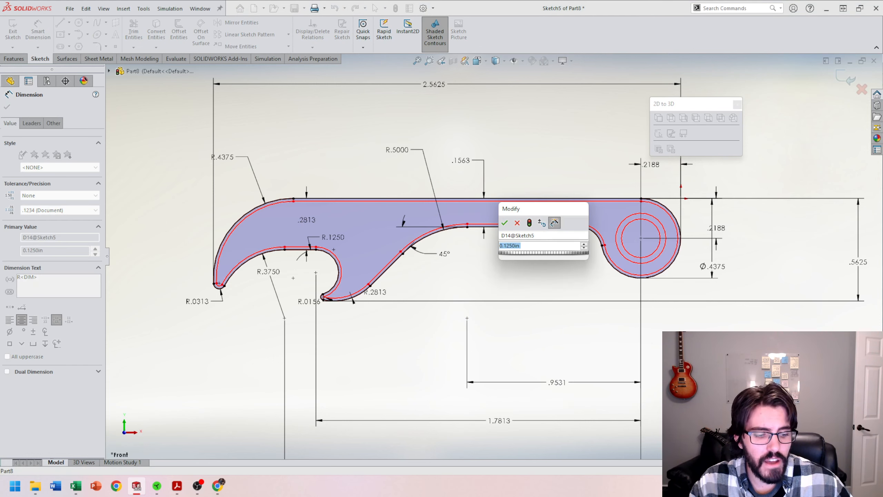
pyautogui.write('.25')
pyautogui.press('Return')
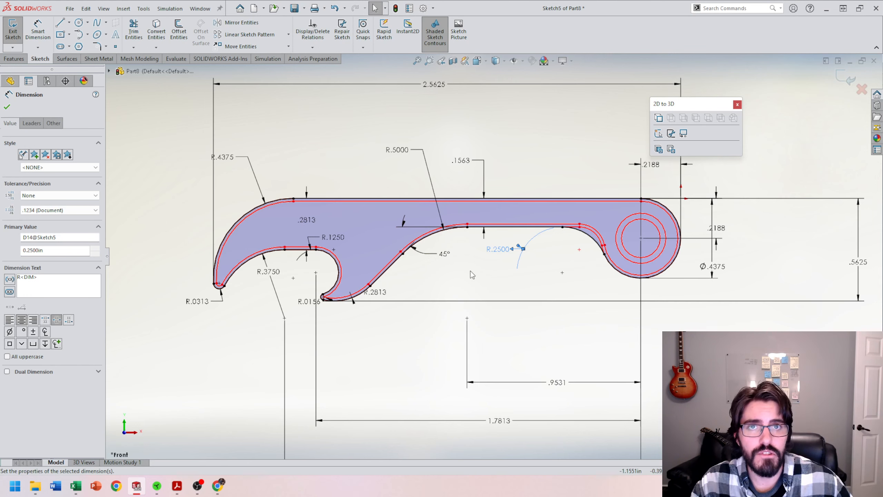
pyautogui.hotkey('ctrl', 'z')
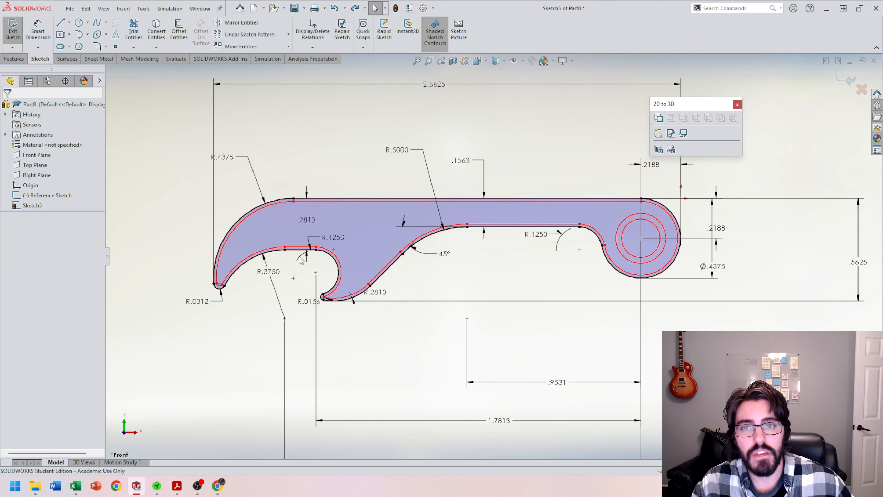
# - Move the 0.5 in radius, 0.9531 in and 1.7813 in dimensions closer to the profile and fit the sketch to the view
pyautogui.moveTo(410, 151); pyautogui.dragTo(430, 183)
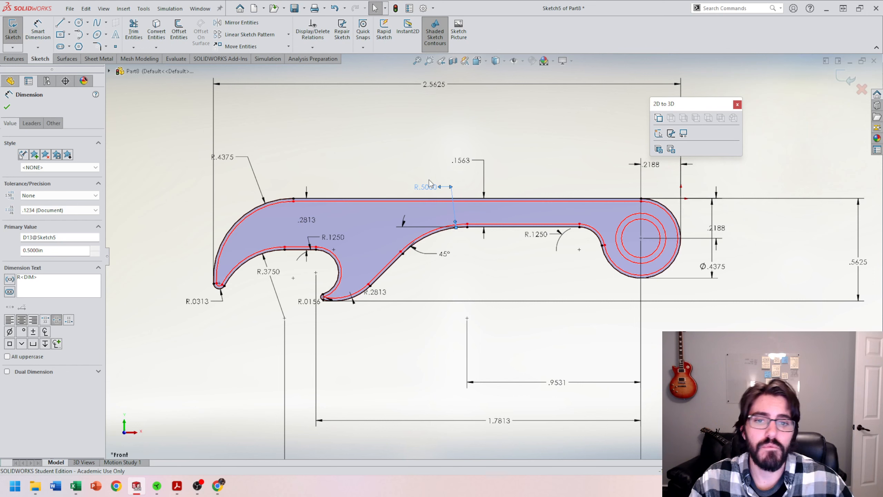
pyautogui.moveTo(555, 382); pyautogui.dragTo(560, 360)
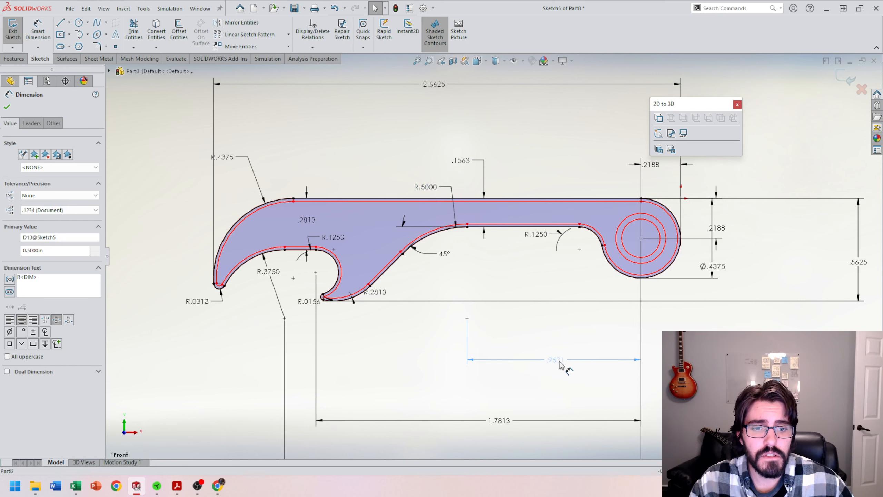
pyautogui.moveTo(501, 420)
pyautogui.mouseDown()
pyautogui.moveTo(516, 392)
pyautogui.moveTo(491, 371)
pyautogui.mouseUp()
pyautogui.press('f')
pyautogui.press('Escape')
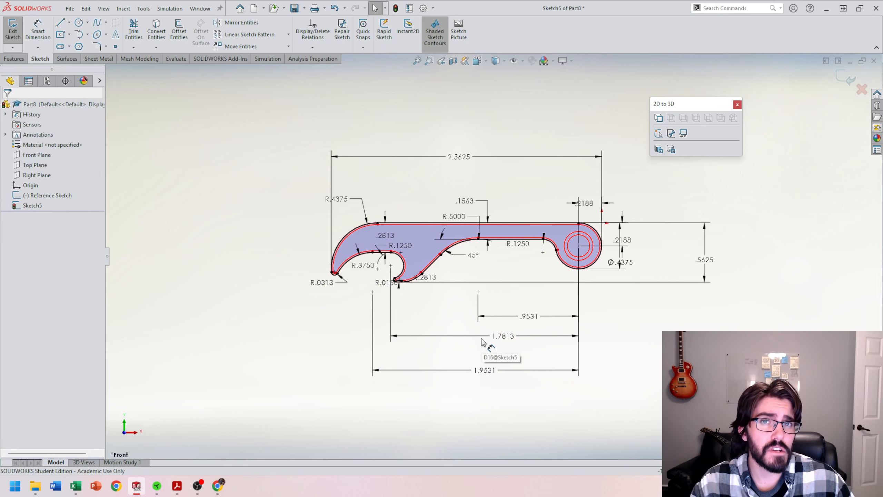
# - Try increasing the radius of the arc above the 45° edge to 0.9 in, and cancel the change
pyautogui.scroll(-4, 522, 278)
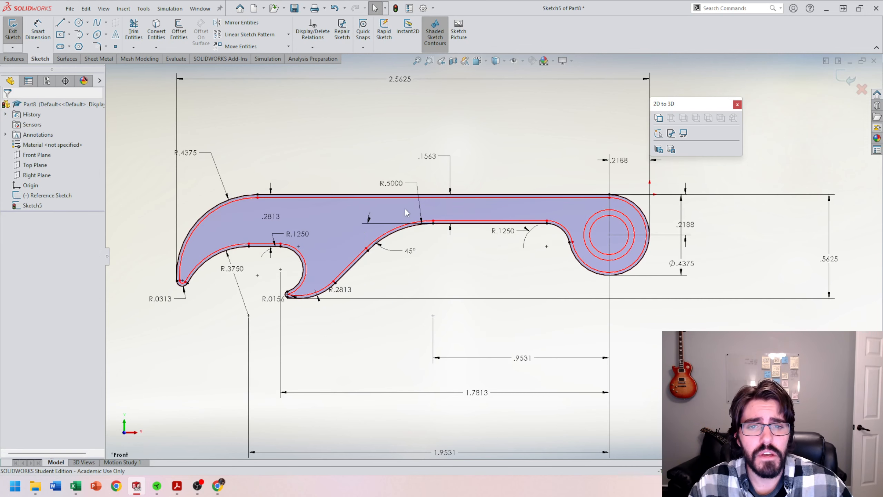
pyautogui.scroll(-3, 351, 170)
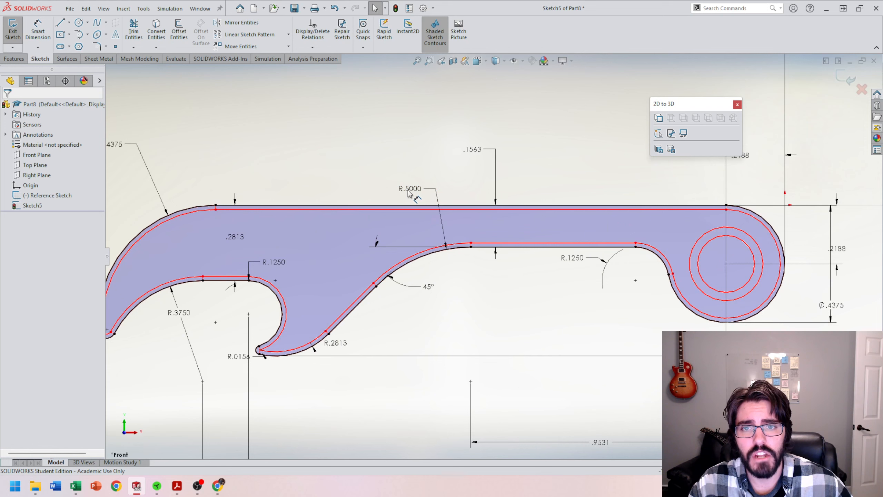
pyautogui.moveTo(408, 189); pyautogui.dragTo(348, 171)
pyautogui.doubleClick(351, 167)
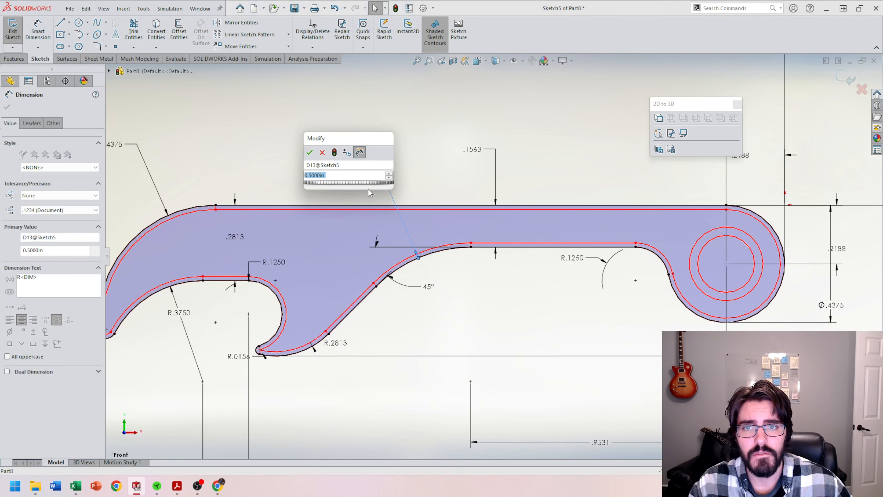
pyautogui.scroll(4, 353, 180)
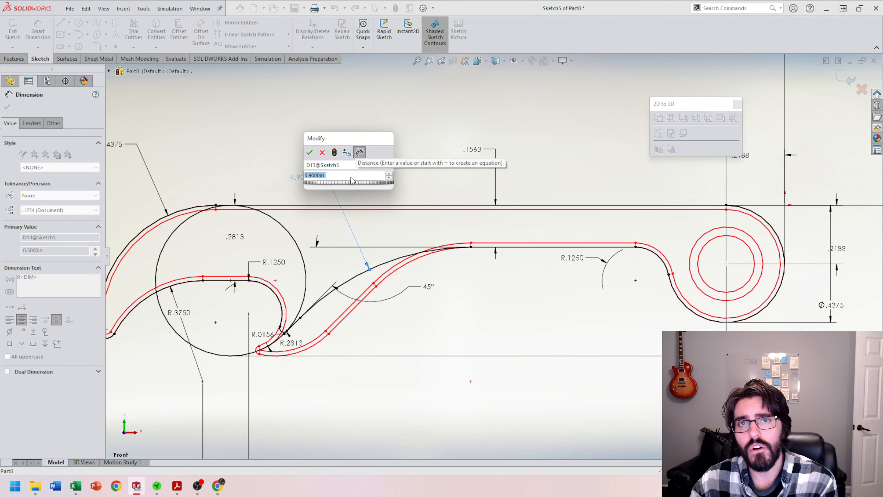
pyautogui.press('Escape')
pyautogui.scroll(3, 499, 315)
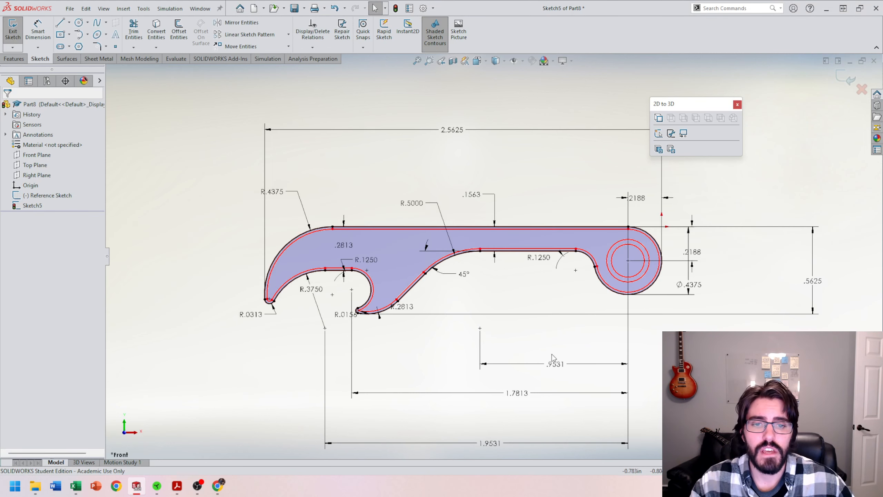
# - Delete the arc center's 0.9531 in horizontal dimension and mark the virtual intersection of the 45° line and the flat underside line
pyautogui.click(554, 362)
pyautogui.press('Delete')
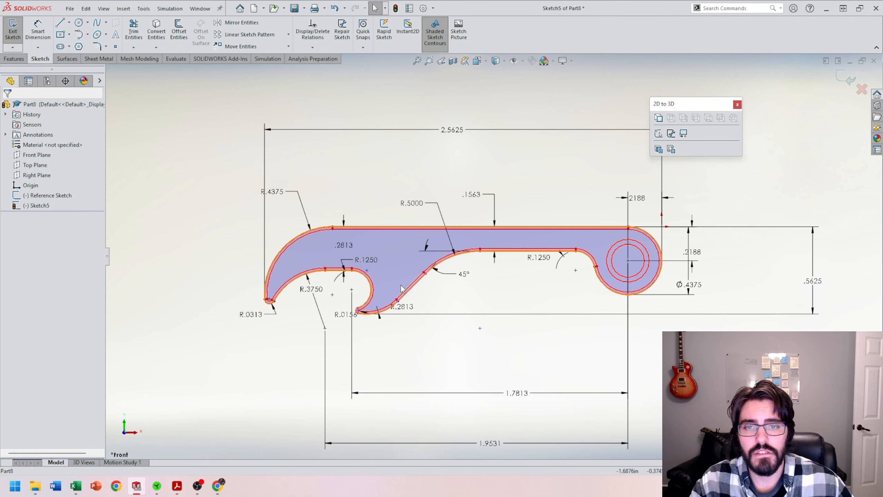
pyautogui.click(414, 291)
pyautogui.keyDown('ctrl'); pyautogui.click(522, 249); pyautogui.keyUp('ctrl')
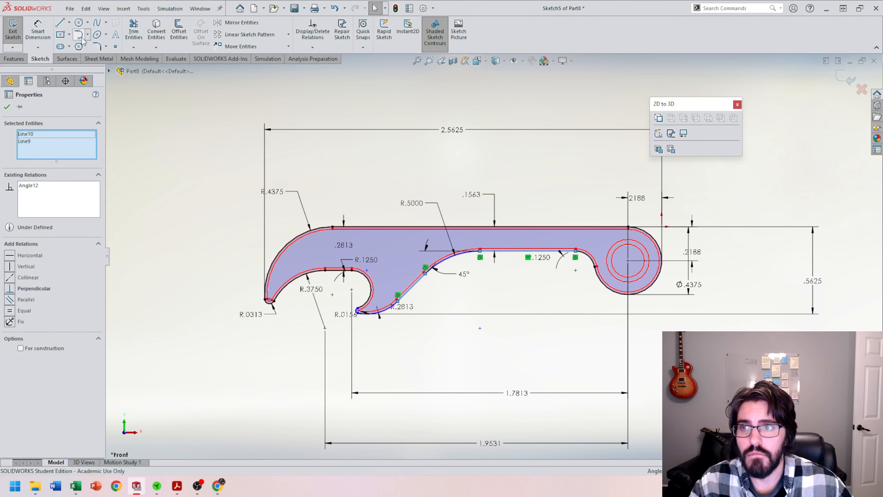
pyautogui.press('Escape')
# - Add a horizontal dimension between the virtual intersection point and the center of the round end
pyautogui.click(37, 31)
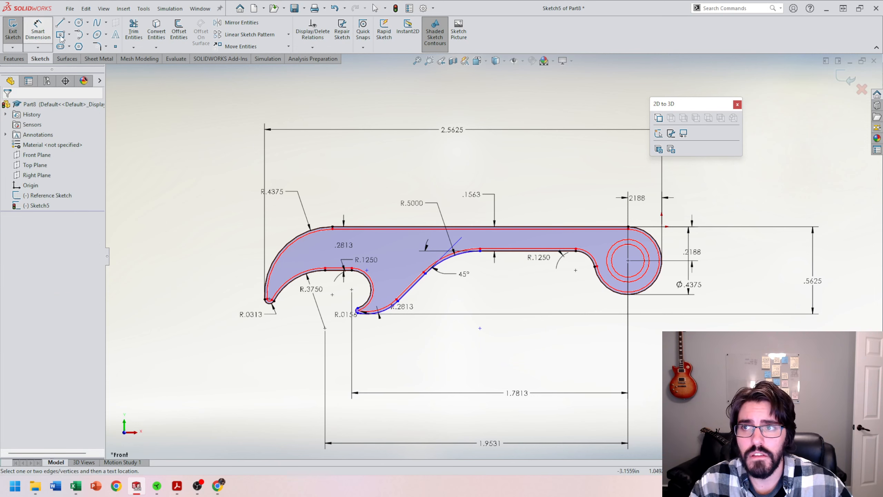
pyautogui.click(448, 250)
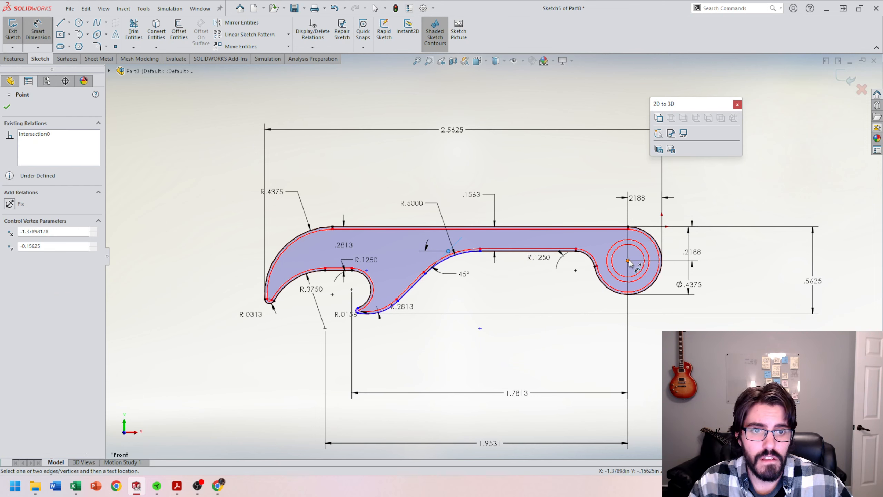
pyautogui.click(628, 260)
pyautogui.click(536, 342)
pyautogui.click(496, 329)
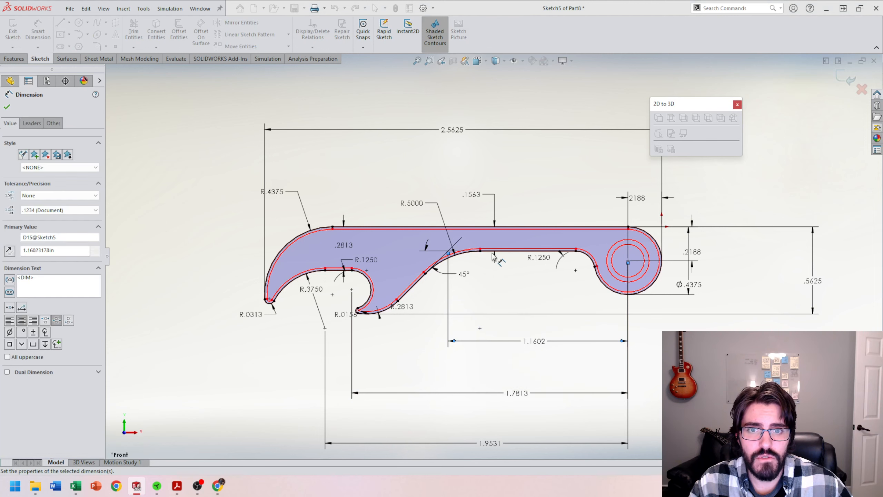
# - Try a radius of 1 in on the arc joining the 45° edge to the flat underside
pyautogui.doubleClick(414, 204)
pyautogui.scroll(5, 414, 217)
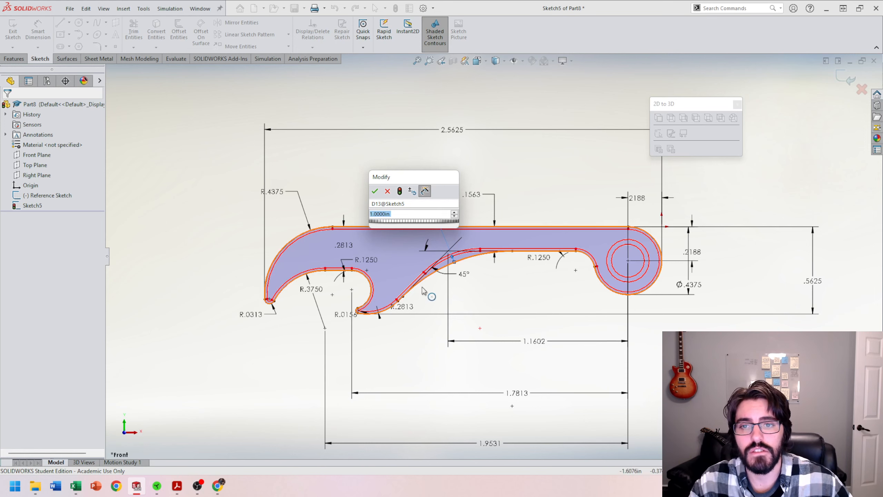
pyautogui.scroll(-3, 379, 273)
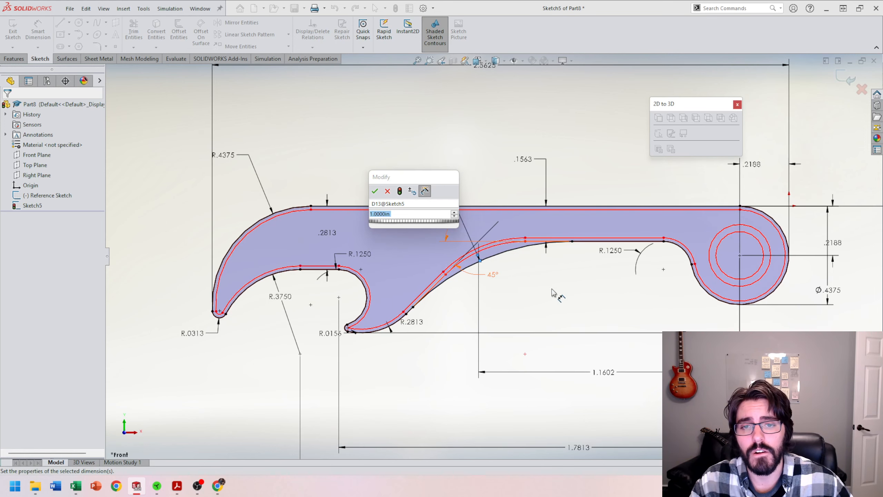
pyautogui.press('Return')
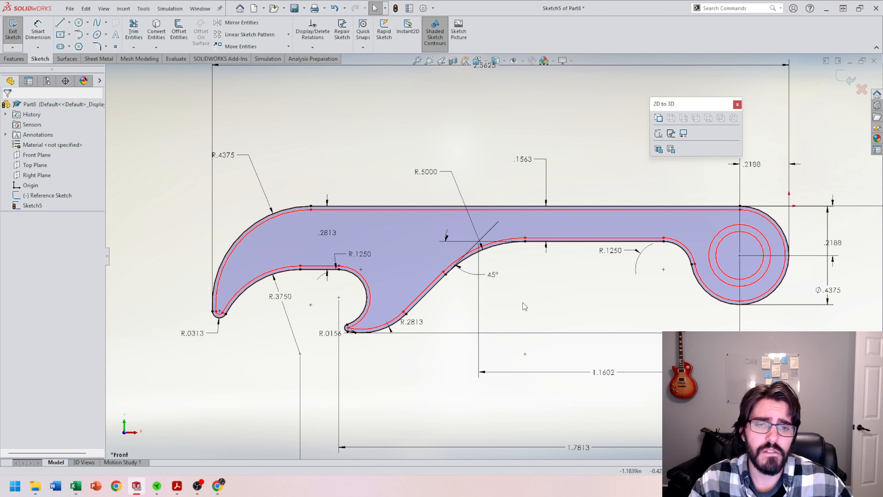
# - Undo the intersection-point dimension and the deletion of the arc center's horizontal dimension
pyautogui.scroll(4, 493, 256)
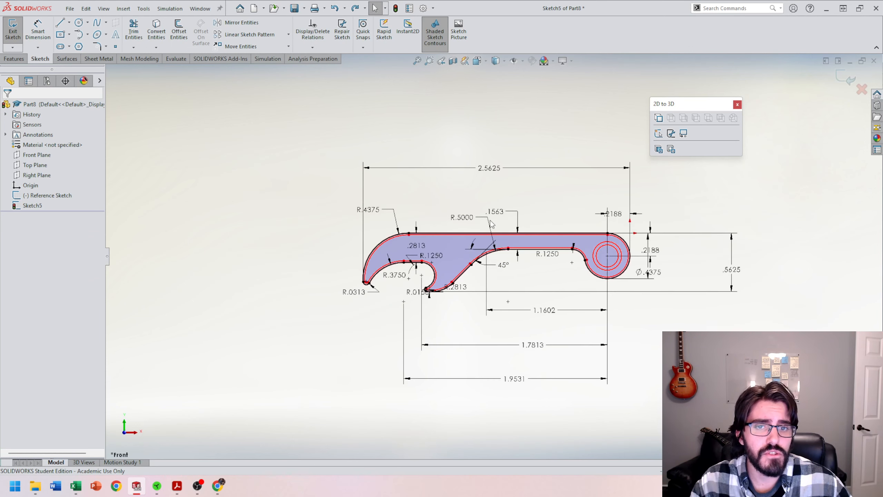
pyautogui.hotkey('ctrl', 'z')
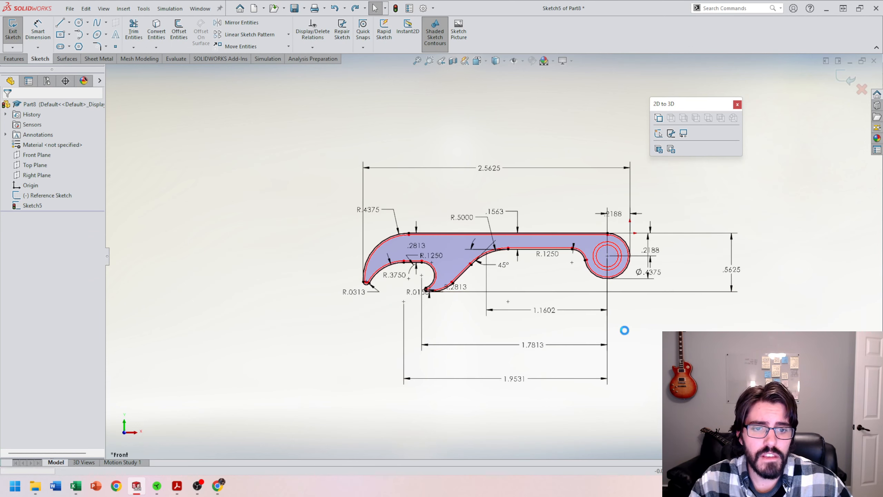
pyautogui.hotkey('ctrl', 'z')
pyautogui.hotkey('ctrl', 'z')
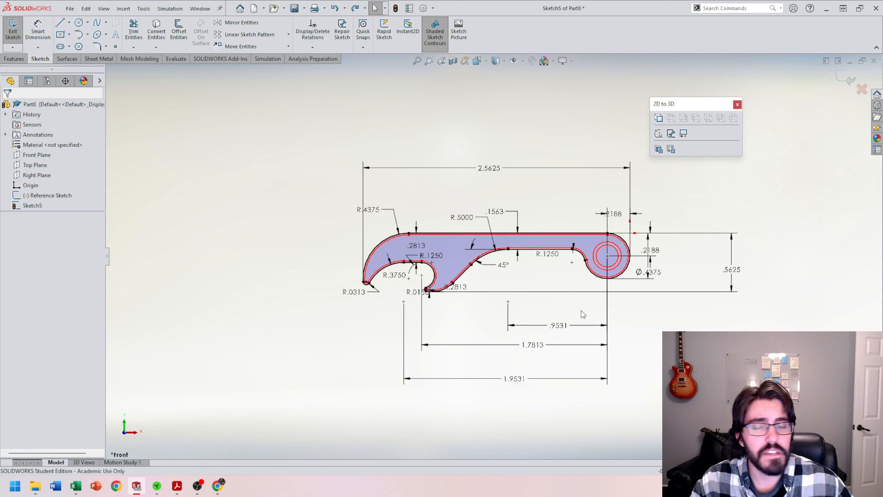
# - Reposition the 0.5 in radius dimension inside the bar and move the 0.4375 in radius dimension farther out from the hook's outer arc
pyautogui.scroll(-2, 515, 278)
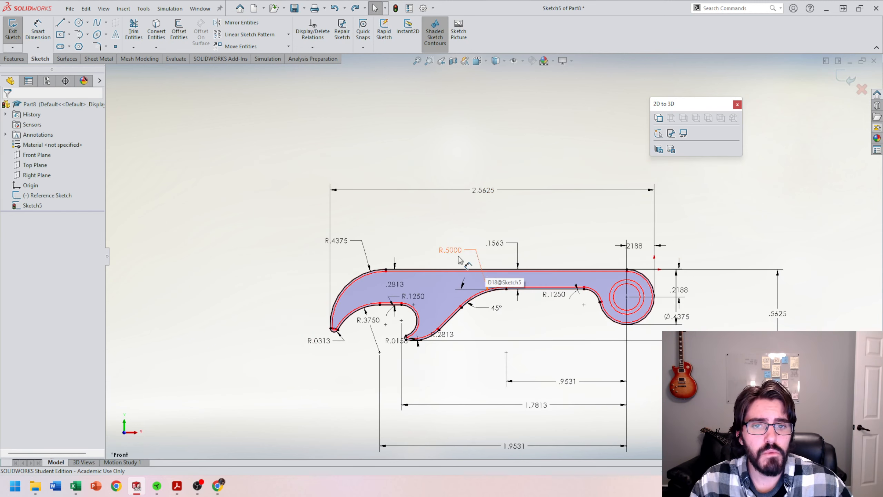
pyautogui.moveTo(450, 249); pyautogui.dragTo(484, 295)
pyautogui.click(461, 283)
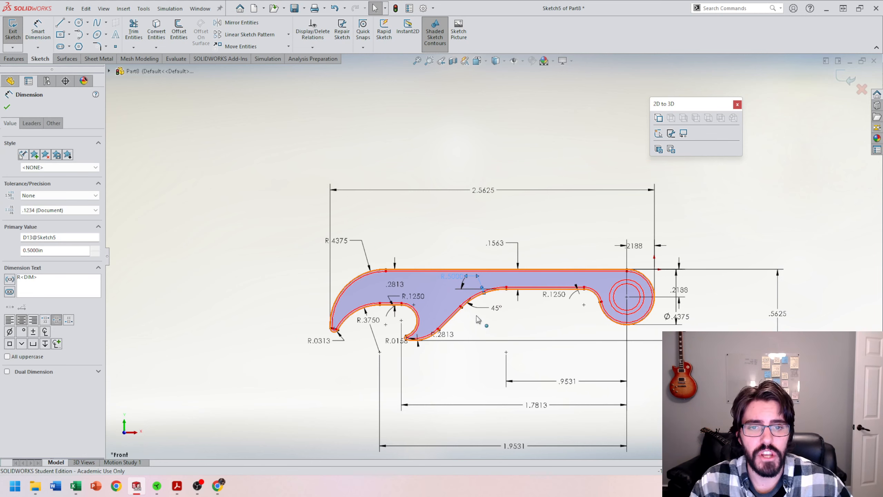
pyautogui.scroll(-2, 346, 255)
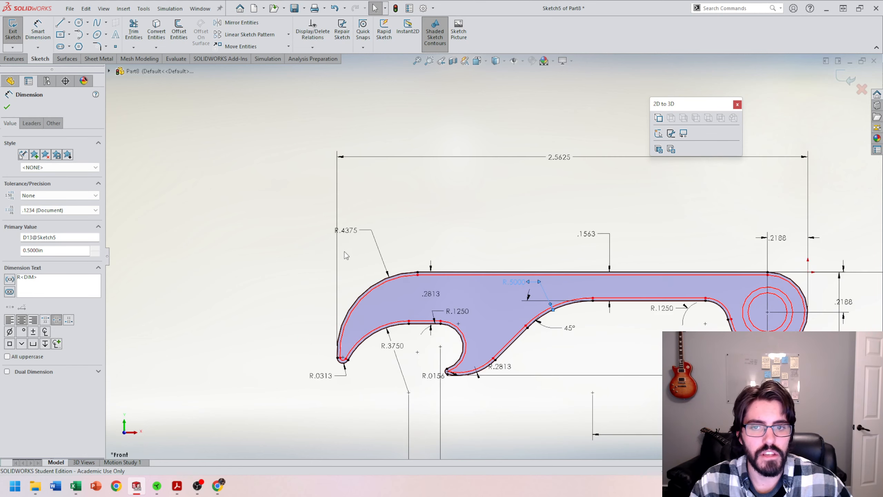
pyautogui.moveTo(349, 230); pyautogui.dragTo(291, 230)
pyautogui.click(554, 236)
# - Hide the Reference Sketch so only the dimensioned profile is displayed
pyautogui.scroll(5, 493, 256)
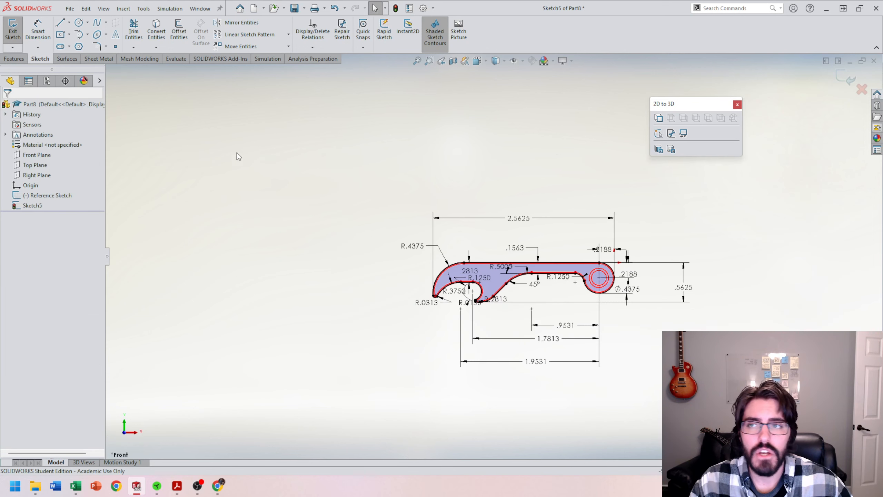
pyautogui.rightClick(68, 195)
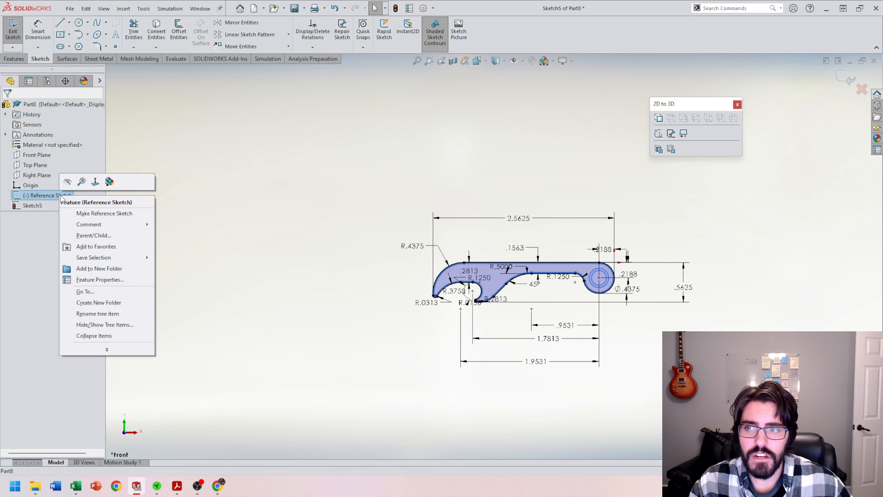
pyautogui.click(71, 180)
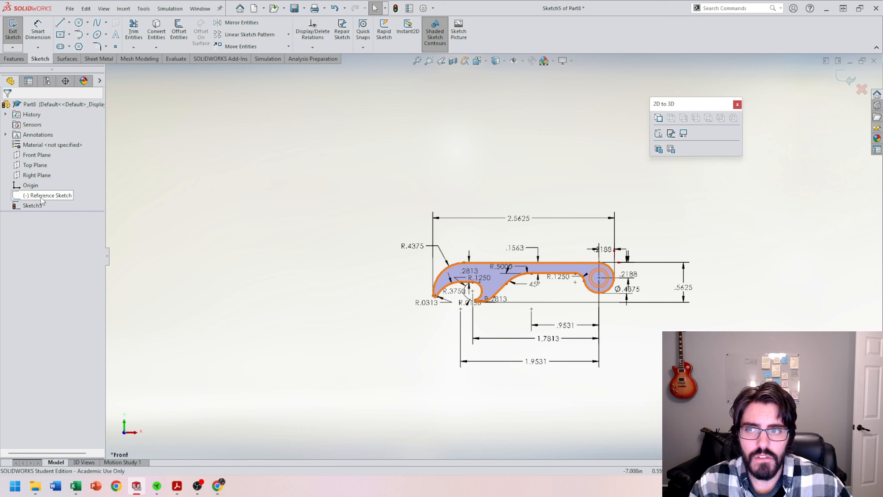
pyautogui.scroll(-3, 567, 286)
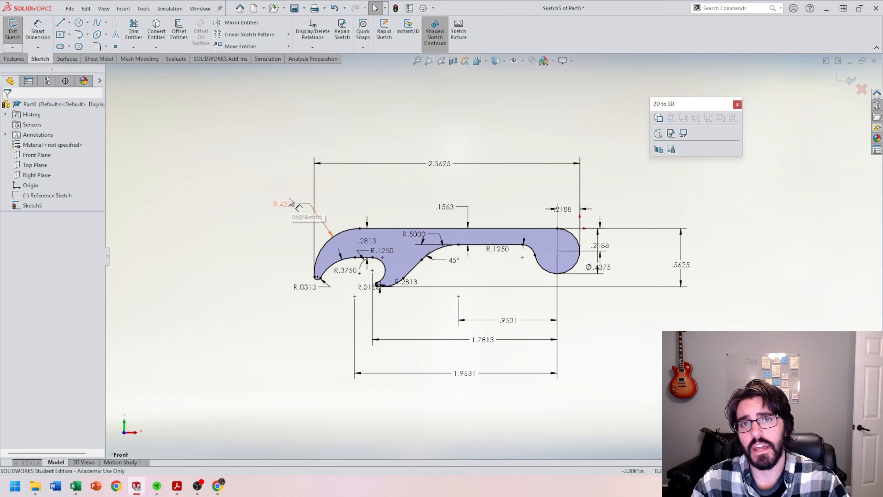
# - Switch to Ye Ole Pop Topper.pdf in Acrobat Reader, check the drawing for the part thickness, and return to SOLIDWORKS
pyautogui.moveTo(177, 485)
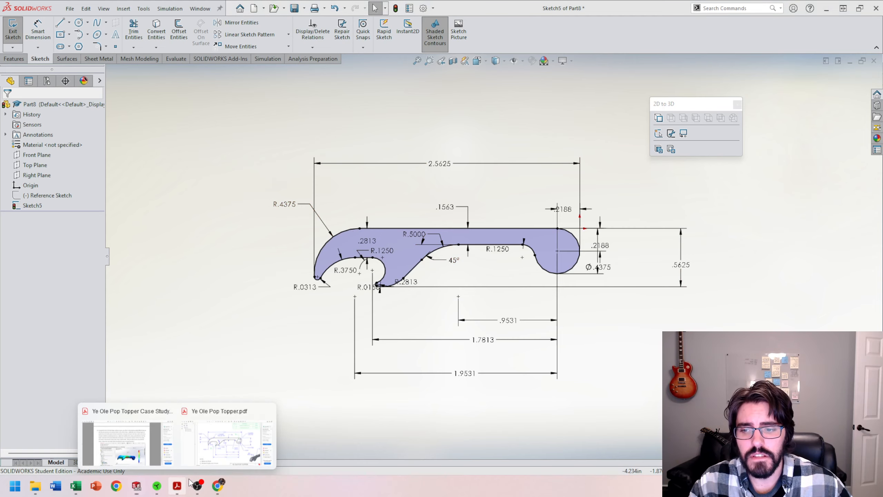
pyautogui.click(245, 451)
pyautogui.scroll(1, 450, 266)
pyautogui.hotkey('ctrl', '0')
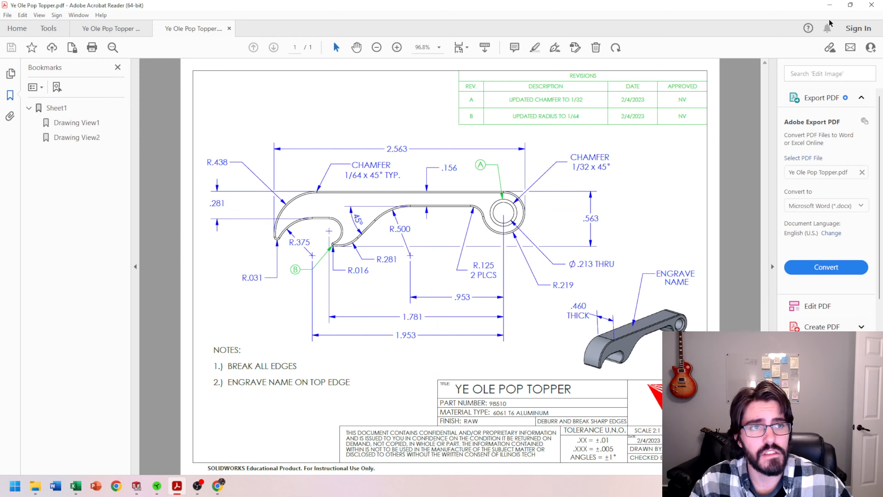
pyautogui.click(830, 5)
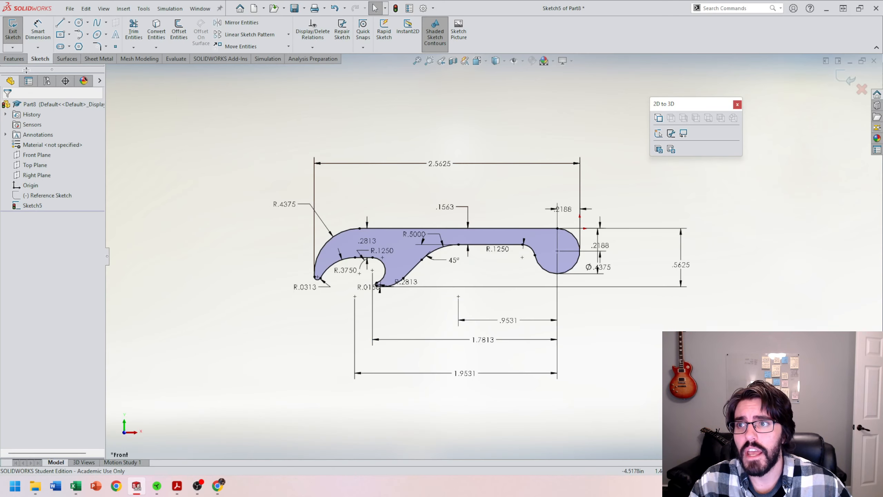
# - Extrude the opener profile from the sketch plane as a Blind boss to the thickness given in the drawing
pyautogui.click(14, 58)
pyautogui.click(16, 31)
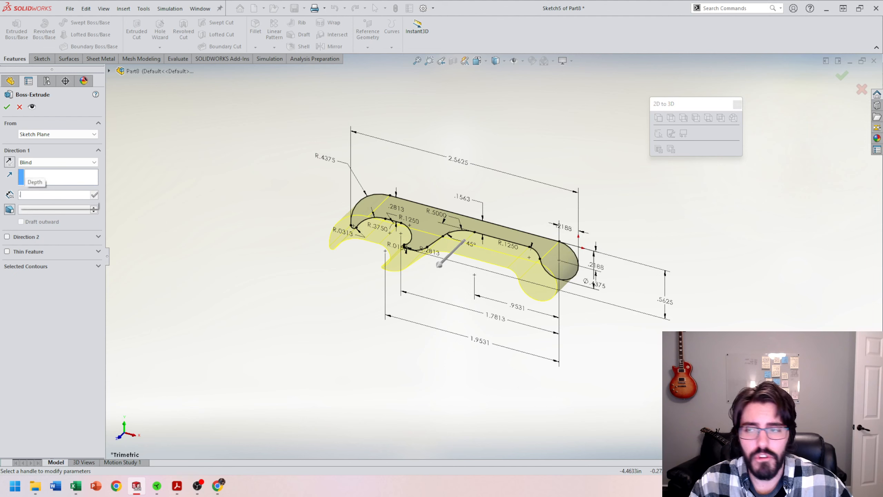
pyautogui.press('Return')
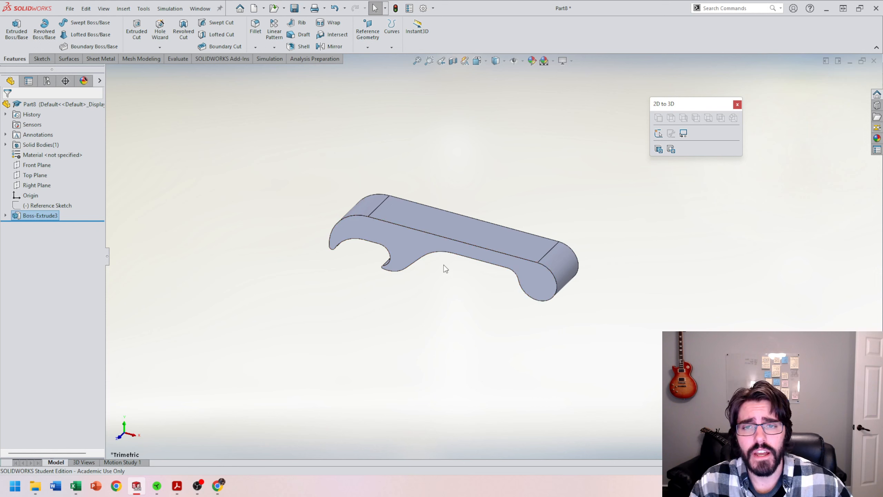
# - Start a sketch on the opener's front face and draw a circle about 0.24 in across, concentric with the rounded end
pyautogui.click(548, 284)
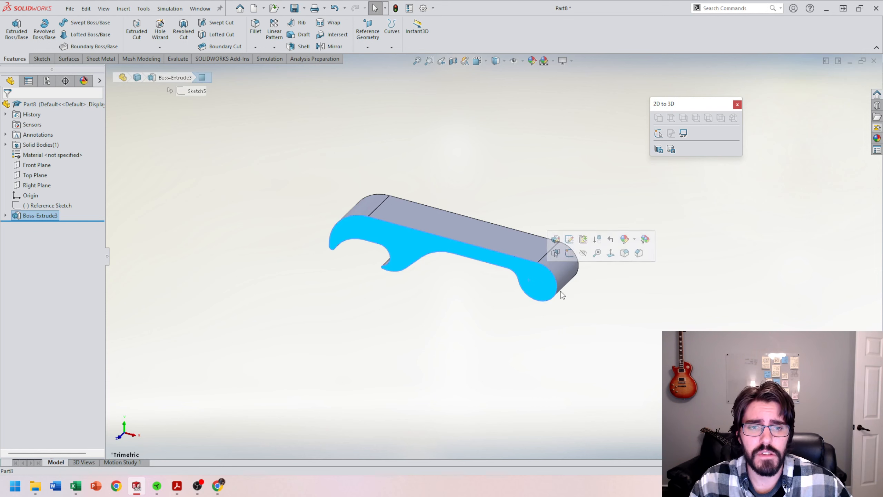
pyautogui.rightClick(537, 277)
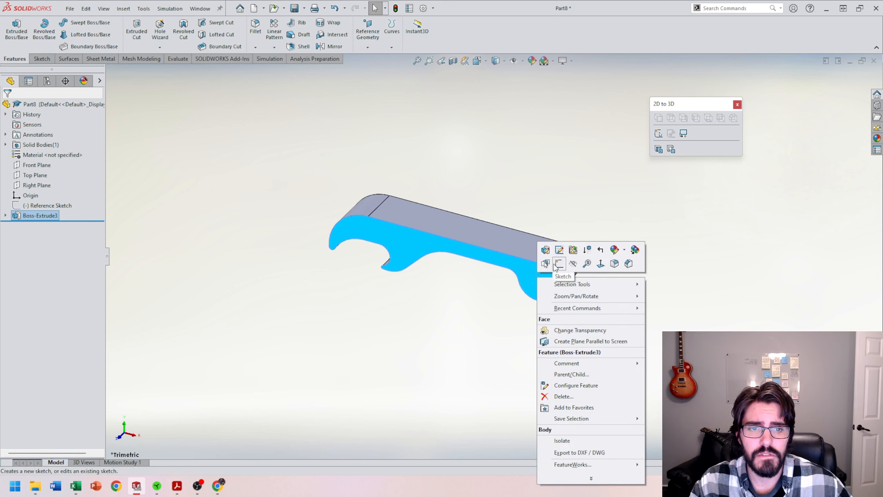
pyautogui.click(564, 262)
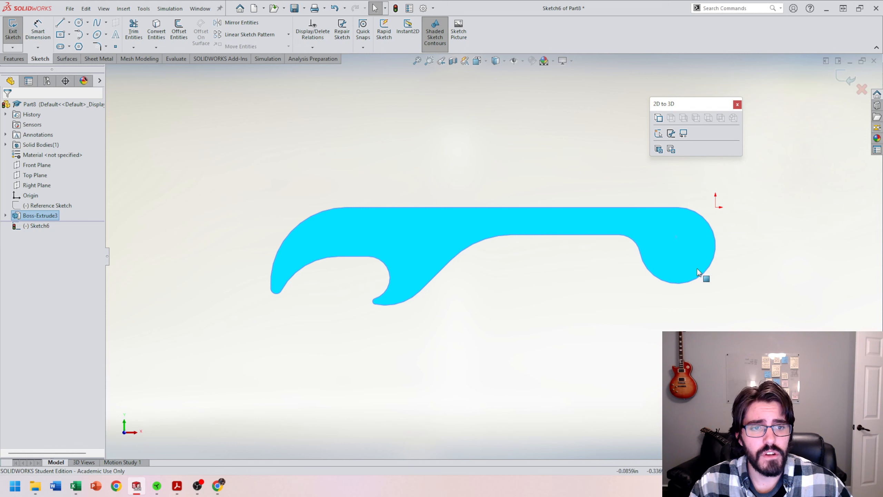
pyautogui.click(320, 147)
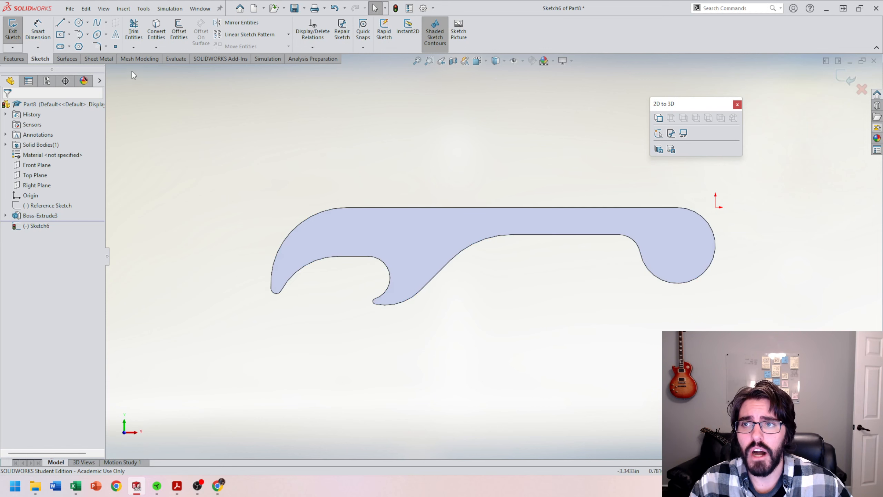
pyautogui.click(79, 23)
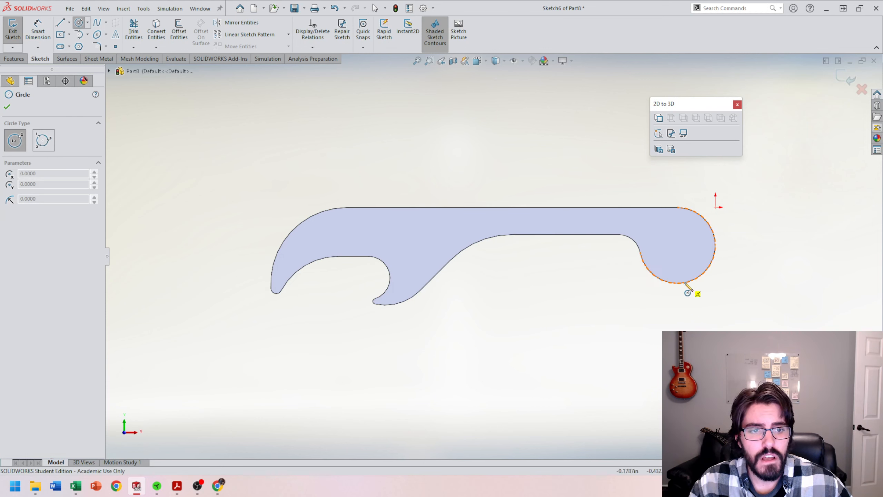
pyautogui.click(678, 246)
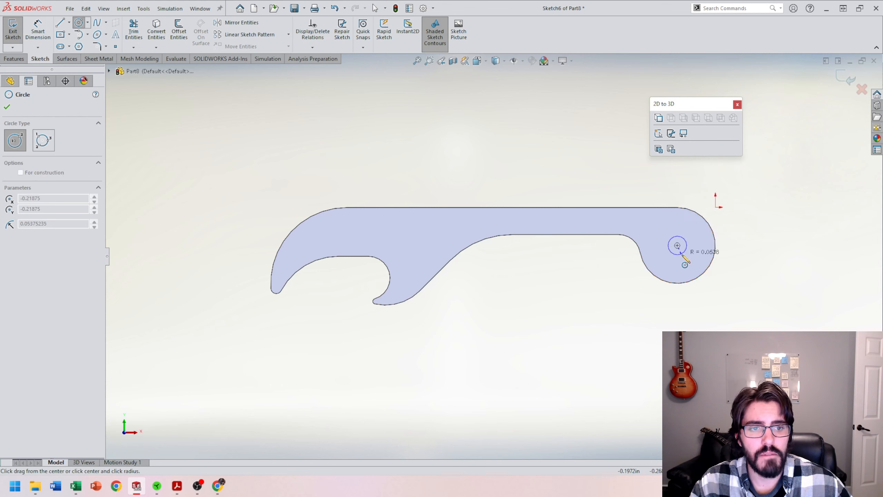
pyautogui.click(693, 259)
# - Dimension the circle's diameter to 0.213 in
pyautogui.click(38, 30)
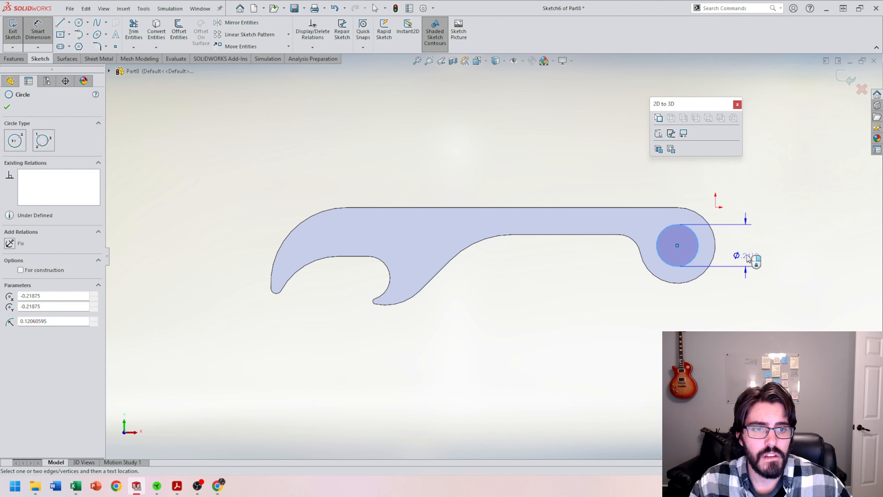
pyautogui.click(747, 263)
pyautogui.write('.213')
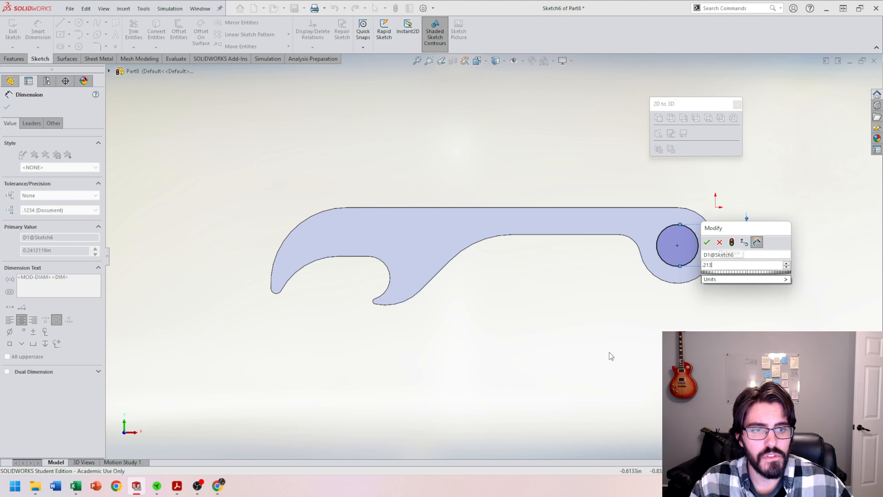
pyautogui.press('Return')
pyautogui.press('Escape')
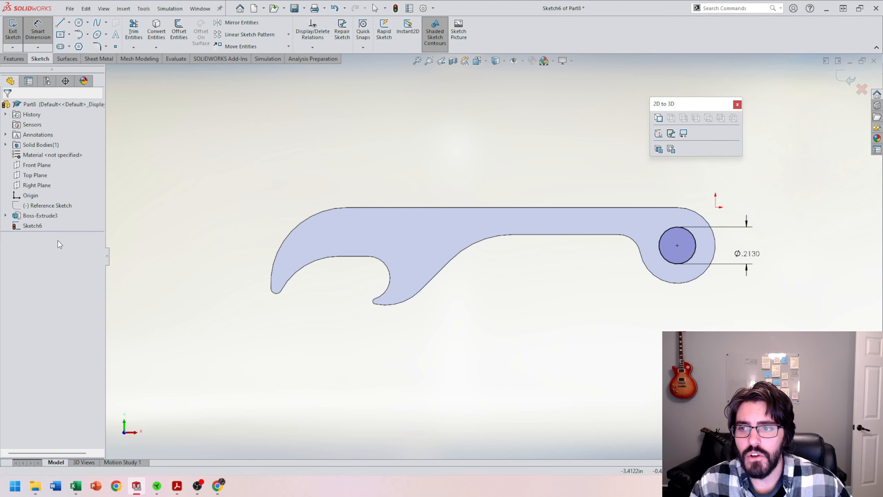
# - Show the Reference Sketch, compare the hole circle at the rounded end with it, and hide it again
pyautogui.rightClick(49, 207)
pyautogui.click(57, 197)
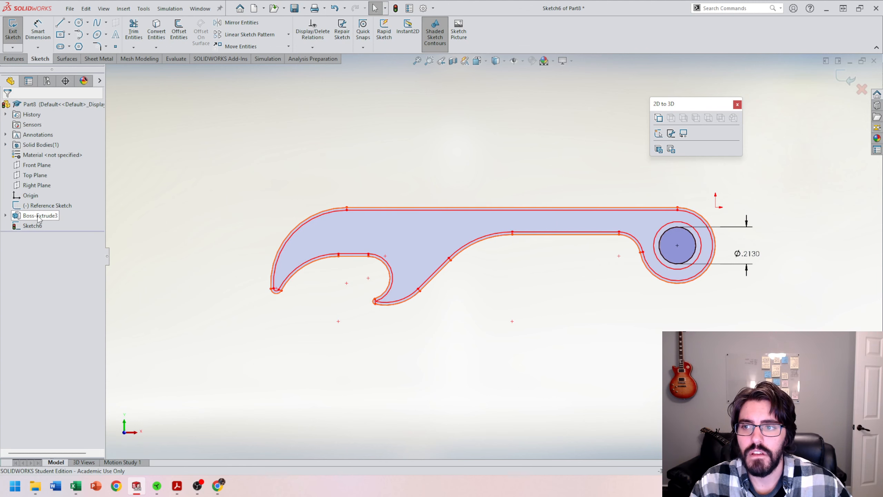
pyautogui.rightClick(45, 206)
pyautogui.click(49, 196)
pyautogui.rightClick(40, 205)
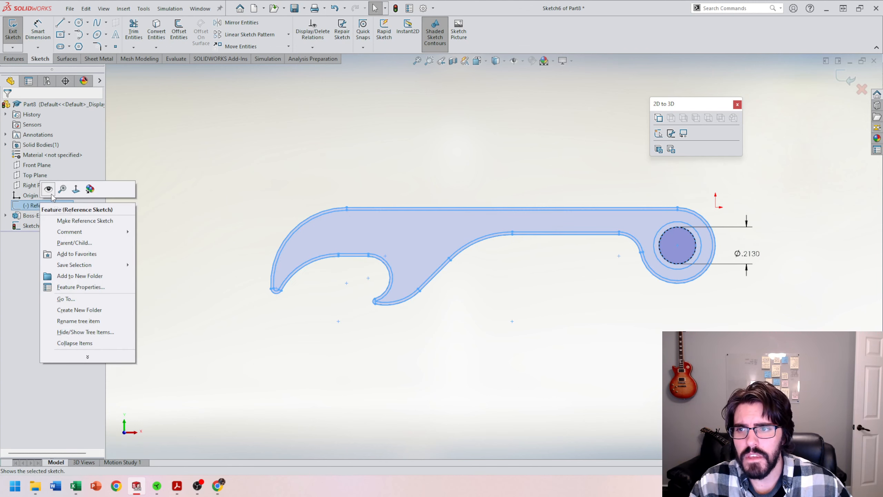
pyautogui.click(45, 194)
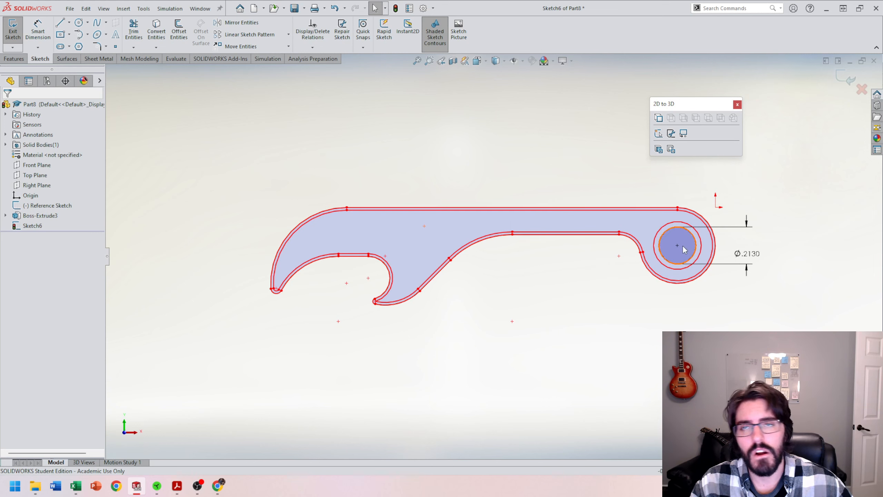
pyautogui.keyDown('ctrl'); pyautogui.moveTo(658, 248); pyautogui.dragTo(610, 254, button='middle'); pyautogui.keyUp('ctrl')
pyautogui.scroll(-1, 611, 253)
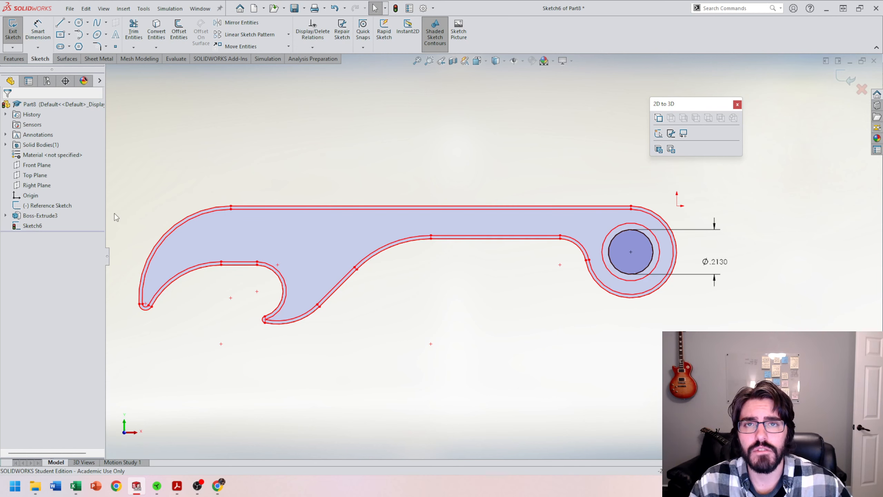
pyautogui.rightClick(45, 205)
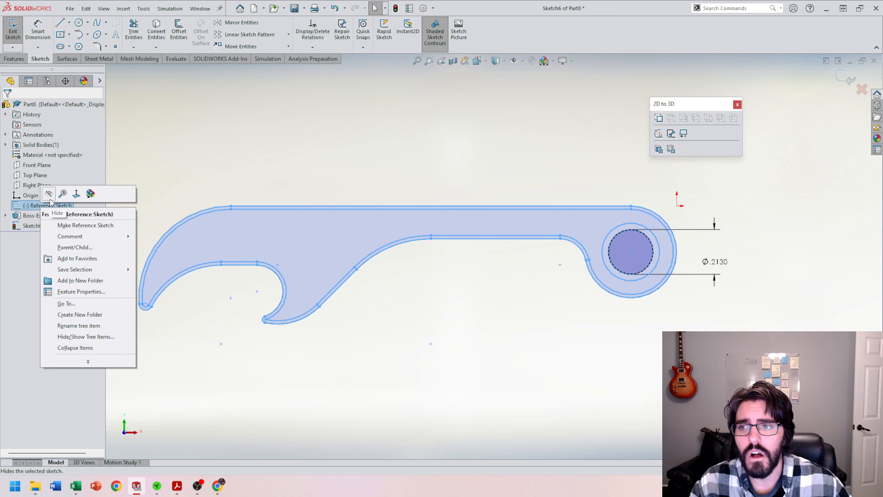
pyautogui.click(71, 191)
# - Check the hole callout in Ye Ole Pop Topper.pdf in Acrobat Reader, return to SOLIDWORKS, and cut the circle Through All
pyautogui.click(13, 58)
pyautogui.click(16, 30)
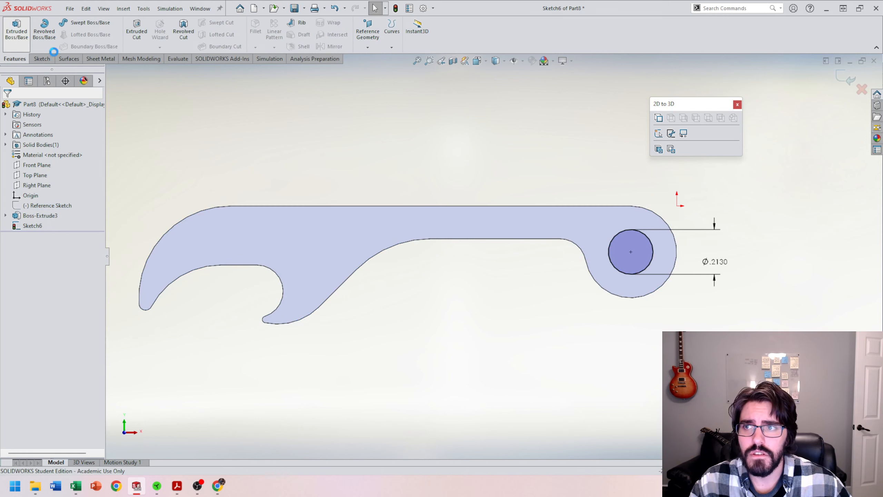
pyautogui.press('Escape')
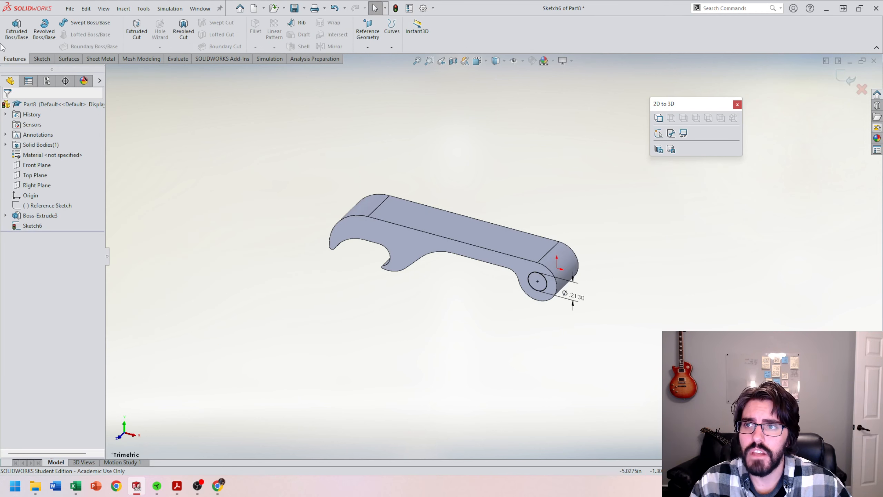
pyautogui.click(136, 32)
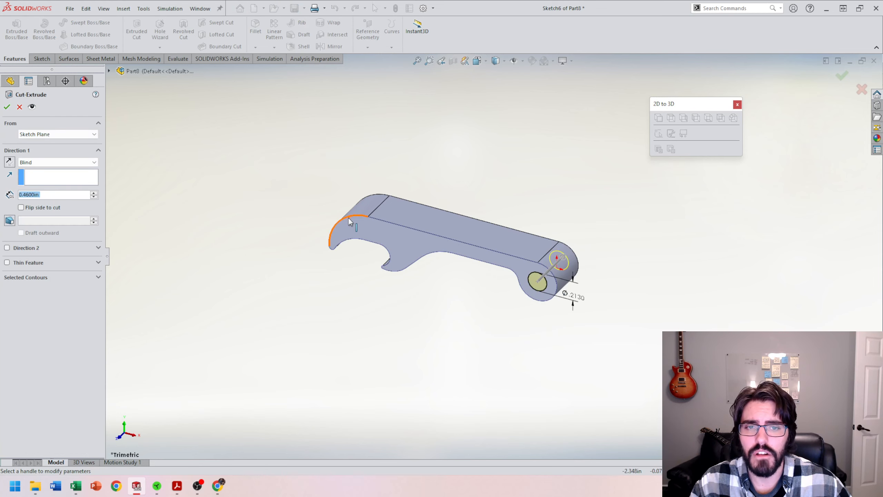
pyautogui.moveTo(176, 489)
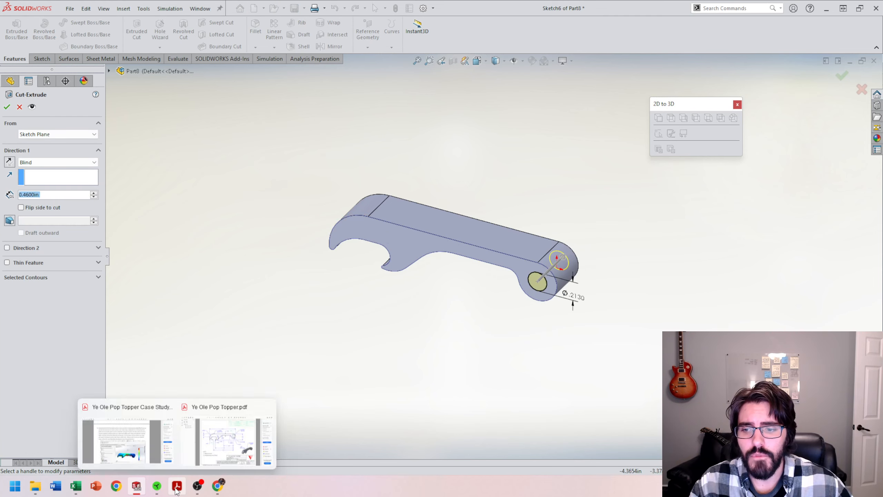
pyautogui.click(226, 441)
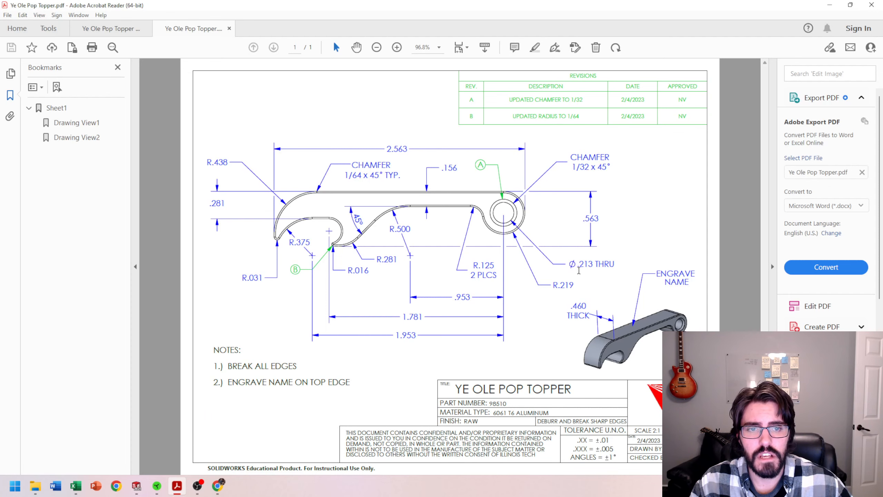
pyautogui.moveTo(578, 265); pyautogui.dragTo(615, 265)
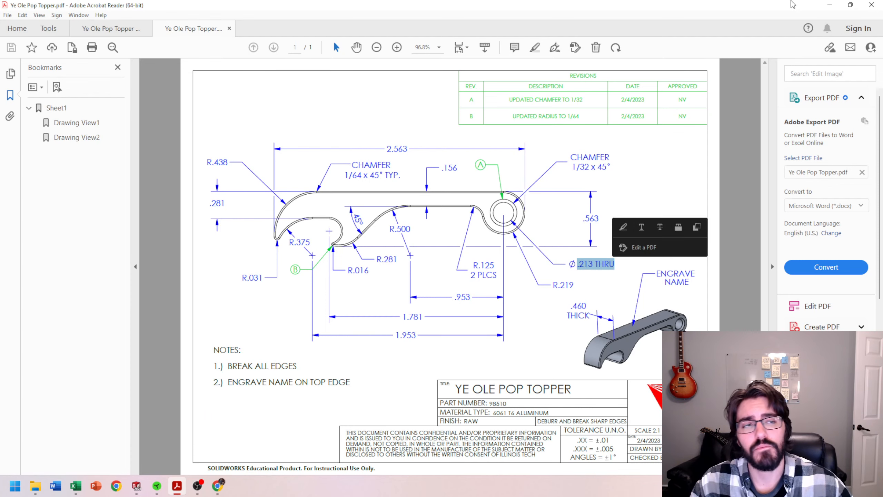
pyautogui.click(836, 5)
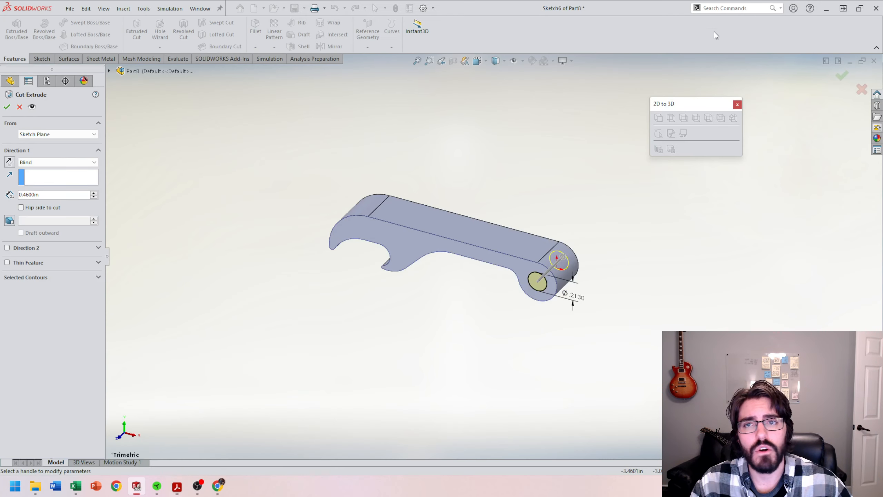
pyautogui.click(39, 162)
pyautogui.click(52, 175)
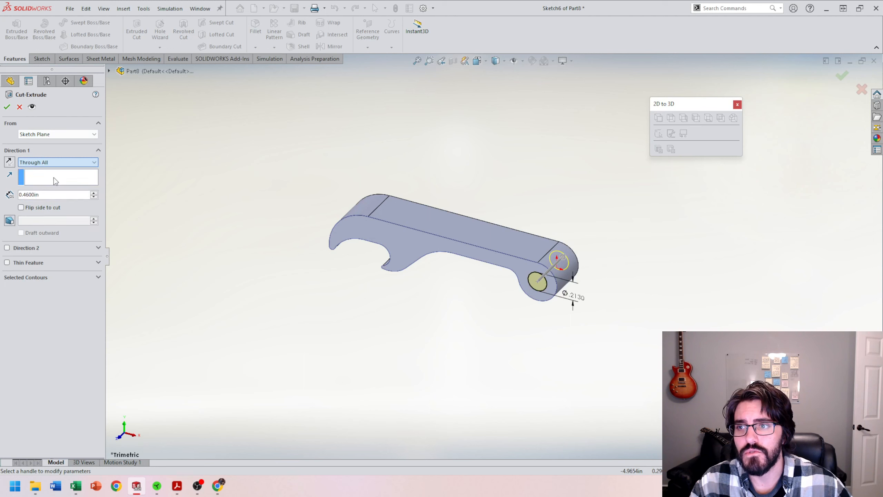
pyautogui.click(7, 107)
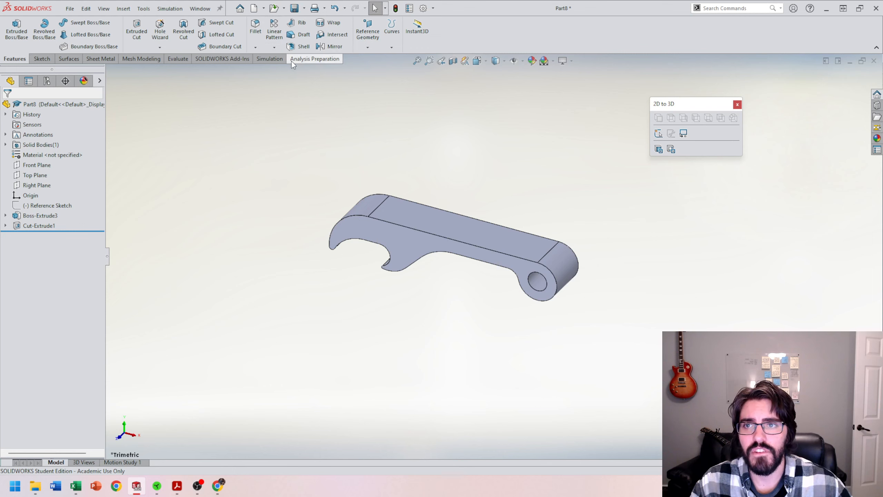
# - Start a chamfer, check both chamfer callouts in Ye Ole Pop Topper.pdf in Acrobat Reader, and return to SOLIDWORKS
pyautogui.click(254, 50)
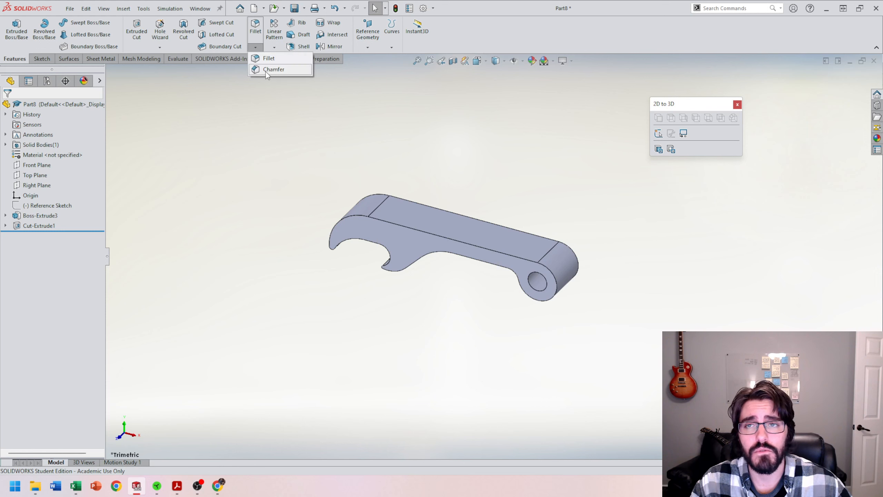
pyautogui.click(267, 71)
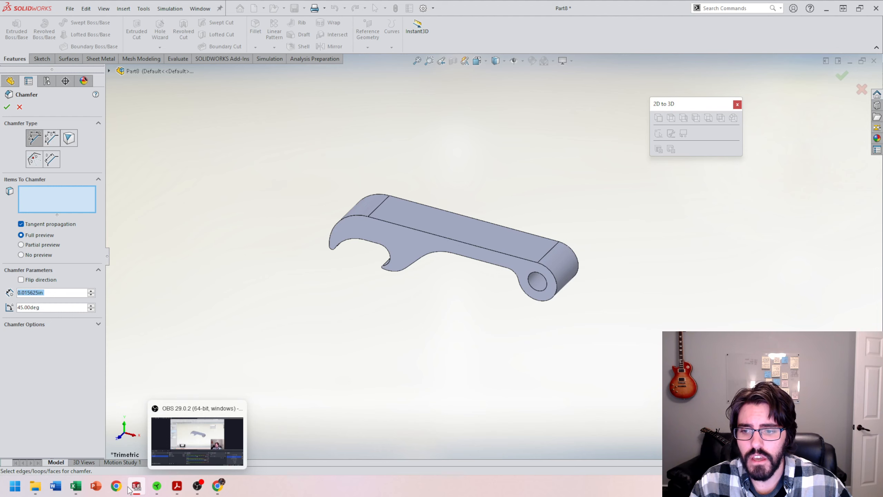
pyautogui.moveTo(184, 490)
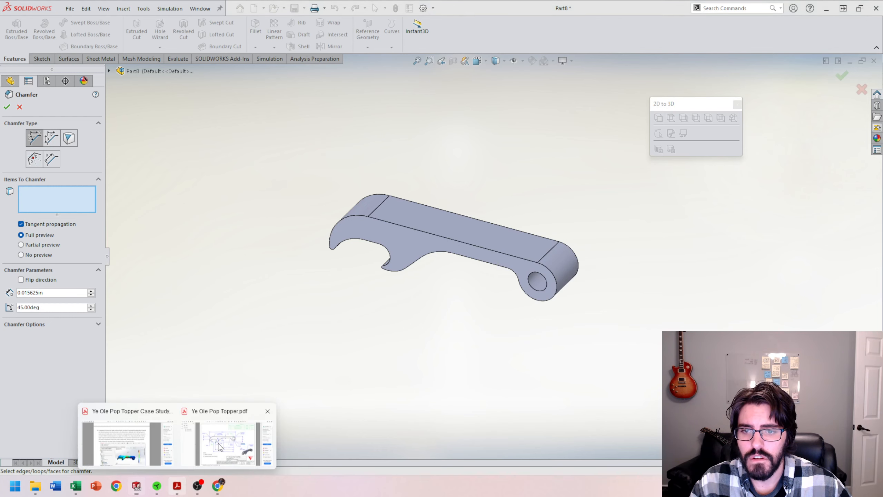
pyautogui.click(244, 461)
pyautogui.click(627, 232)
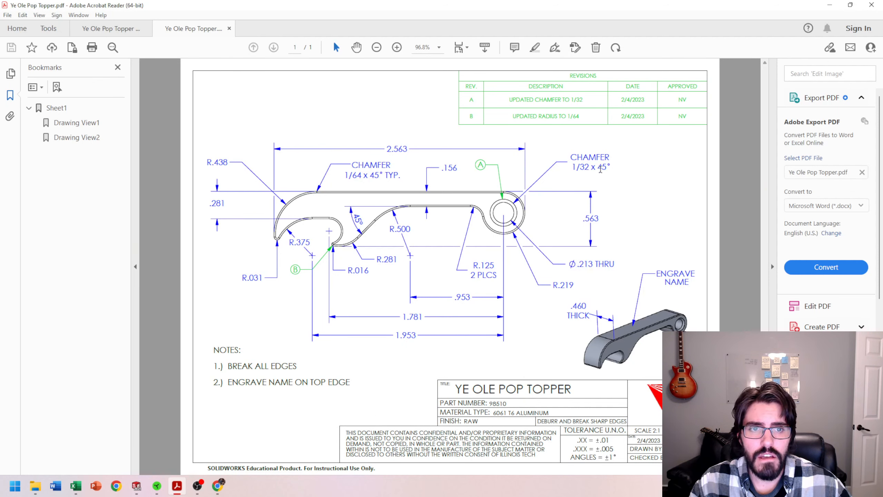
pyautogui.moveTo(572, 168); pyautogui.dragTo(607, 169)
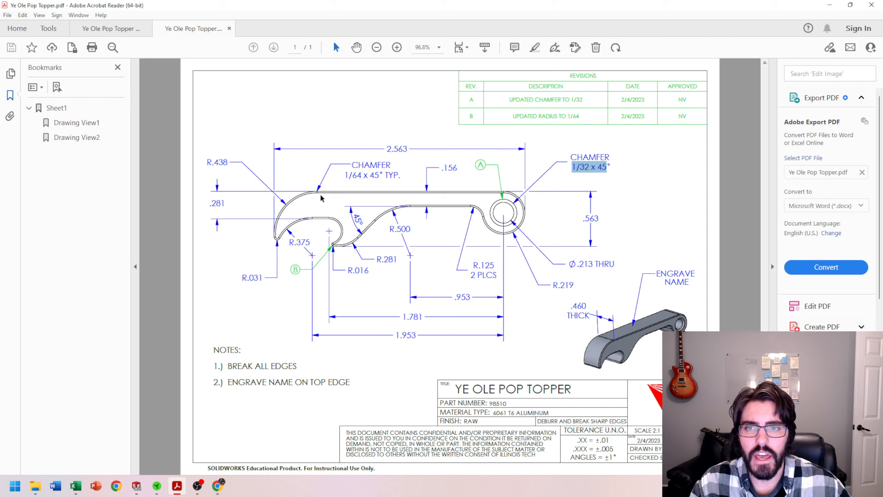
pyautogui.moveTo(355, 166); pyautogui.dragTo(381, 185)
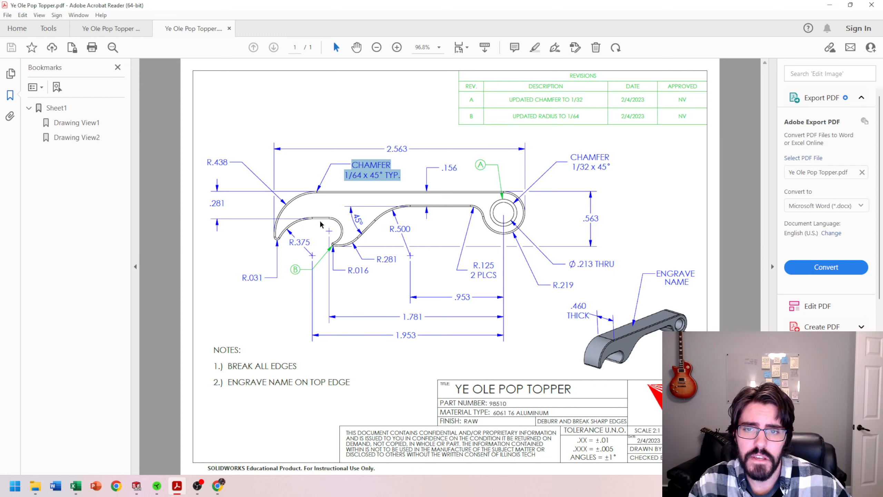
pyautogui.moveTo(405, 173); pyautogui.dragTo(383, 176)
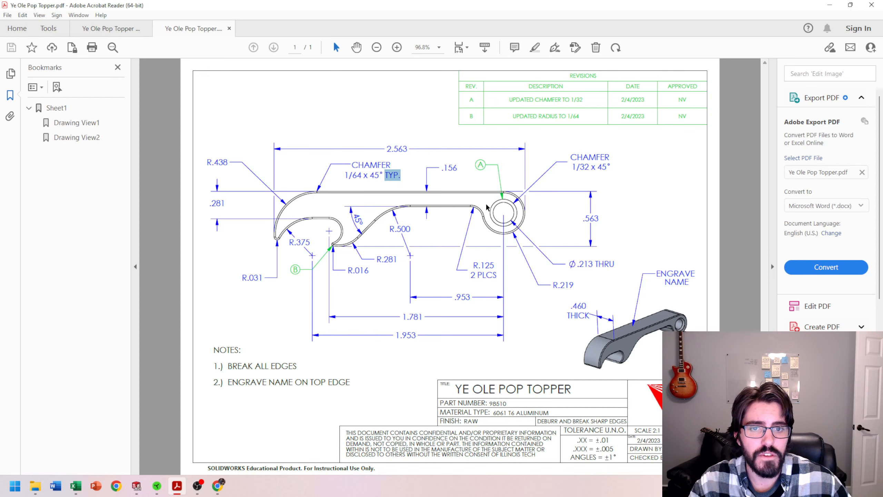
pyautogui.click(830, 6)
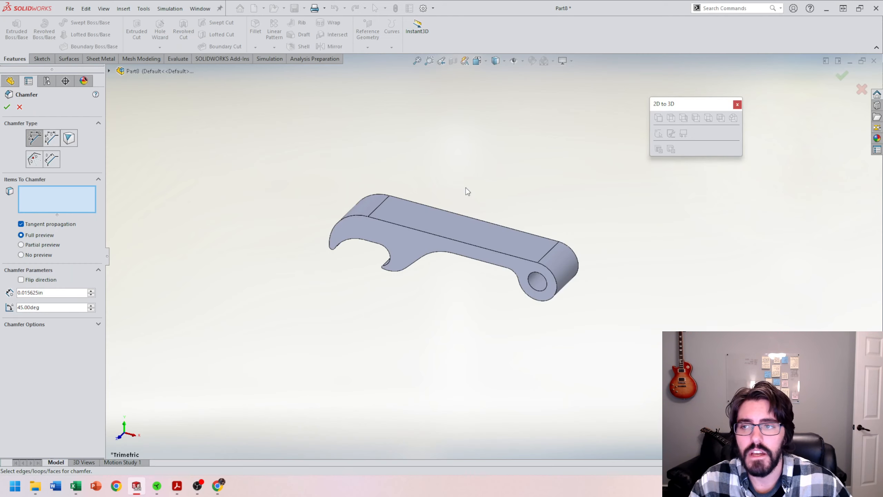
# - Chamfer both circular edges of the through hole with a 1/32 in distance at 45 degrees
pyautogui.click(51, 294)
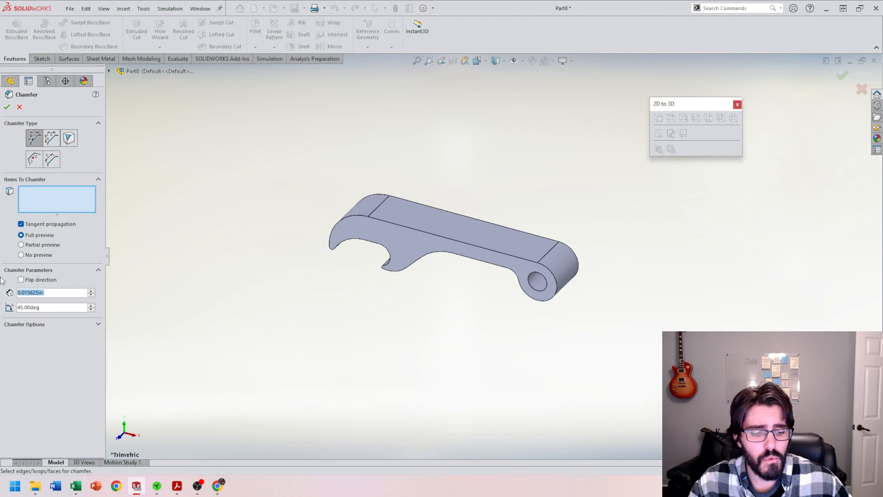
pyautogui.write('.03125')
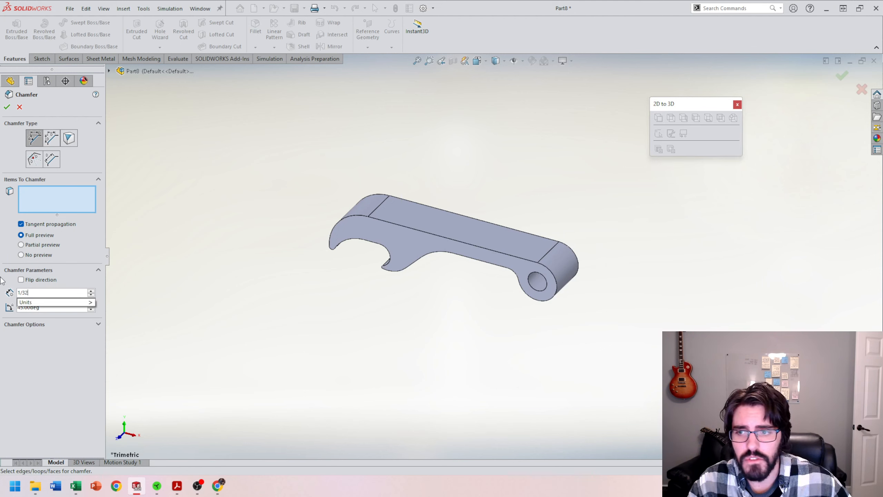
pyautogui.press('Return')
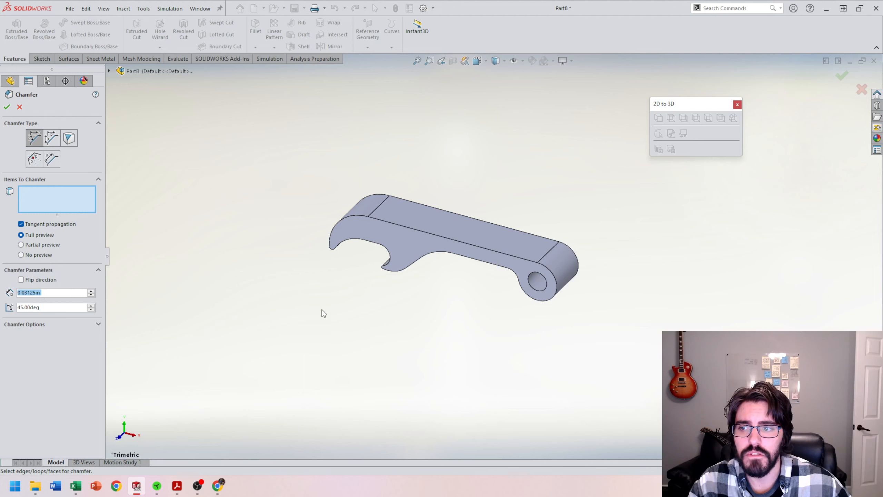
pyautogui.click(529, 297)
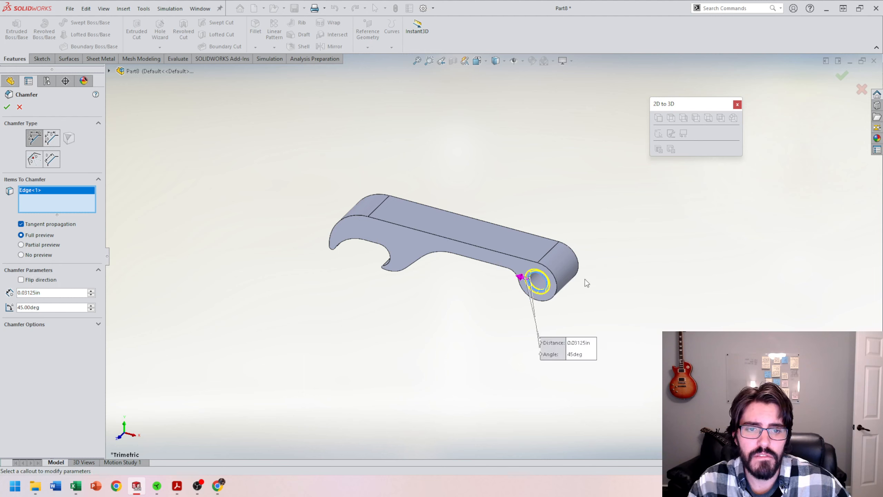
pyautogui.moveTo(608, 229); pyautogui.dragTo(513, 259, button='middle')
pyautogui.click(399, 272)
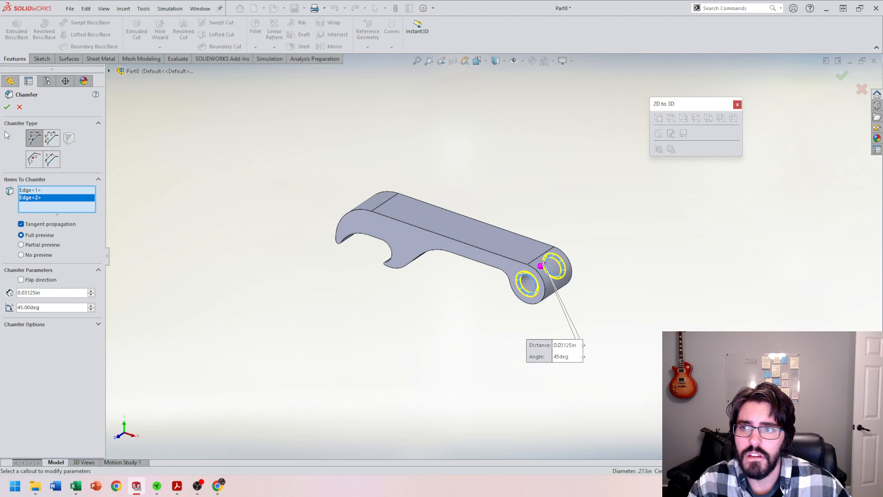
pyautogui.click(6, 107)
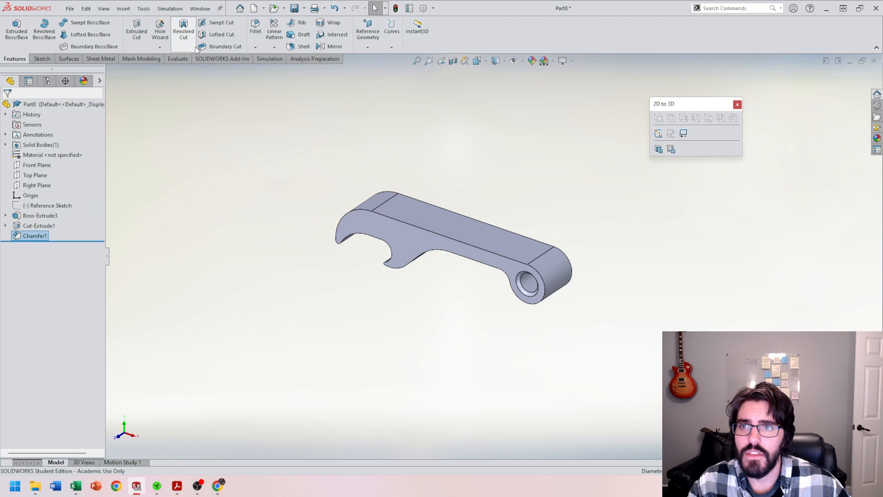
# - Start another chamfer, check the outline's chamfer callout in Ye Ole Pop Topper.pdf in Acrobat Reader, and return to SOLIDWORKS
pyautogui.click(255, 48)
pyautogui.click(265, 73)
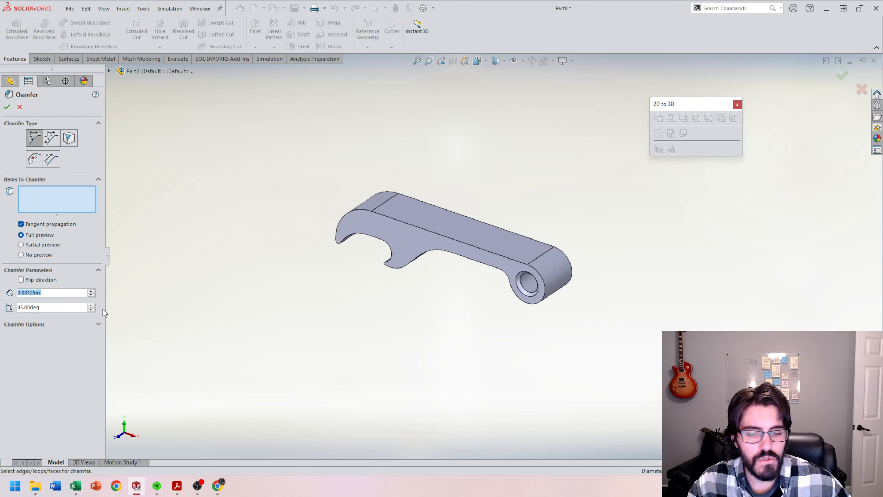
pyautogui.click(177, 486)
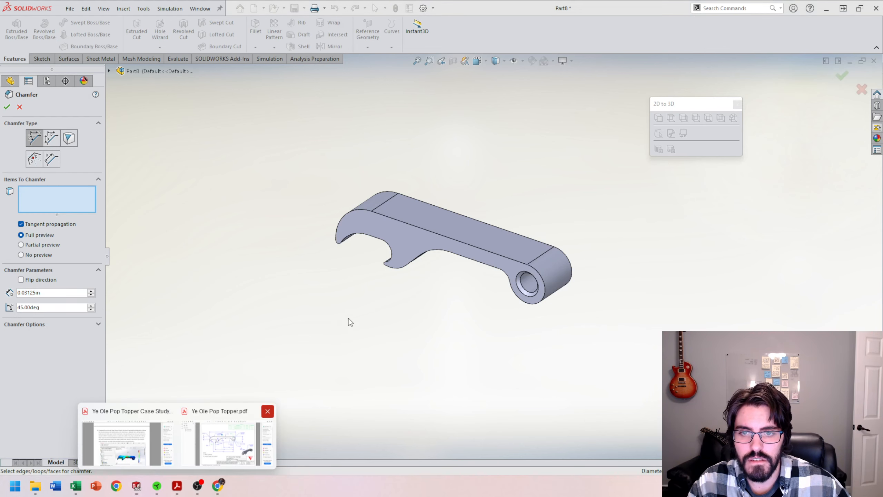
pyautogui.click(207, 447)
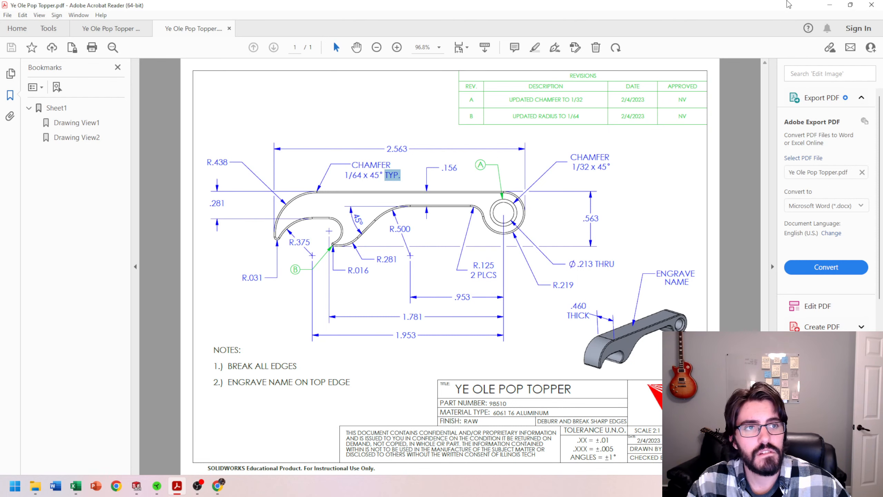
pyautogui.click(829, 5)
# - Set the chamfer distance to 1/64 in and select the long upper edge of the front face
pyautogui.doubleClick(28, 293)
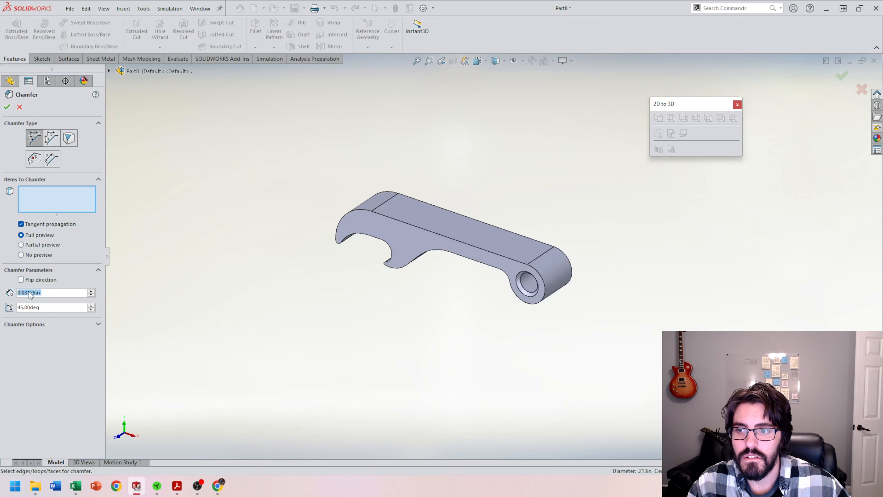
pyautogui.write('1/64')
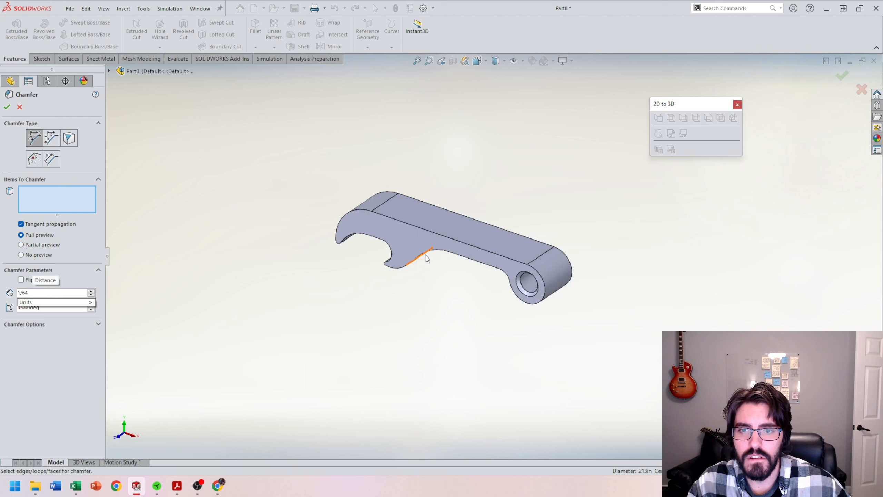
pyautogui.click(420, 231)
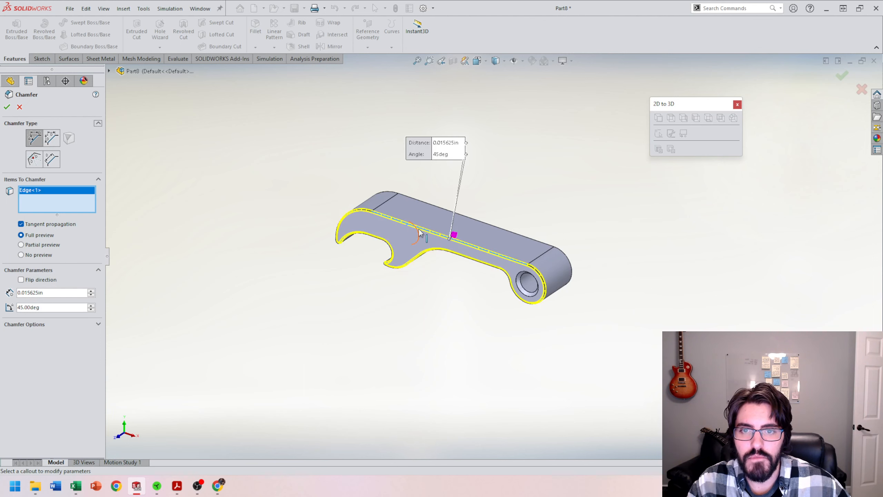
pyautogui.moveTo(420, 232); pyautogui.dragTo(384, 207, button='middle')
pyautogui.moveTo(402, 230); pyautogui.dragTo(373, 246, button='middle')
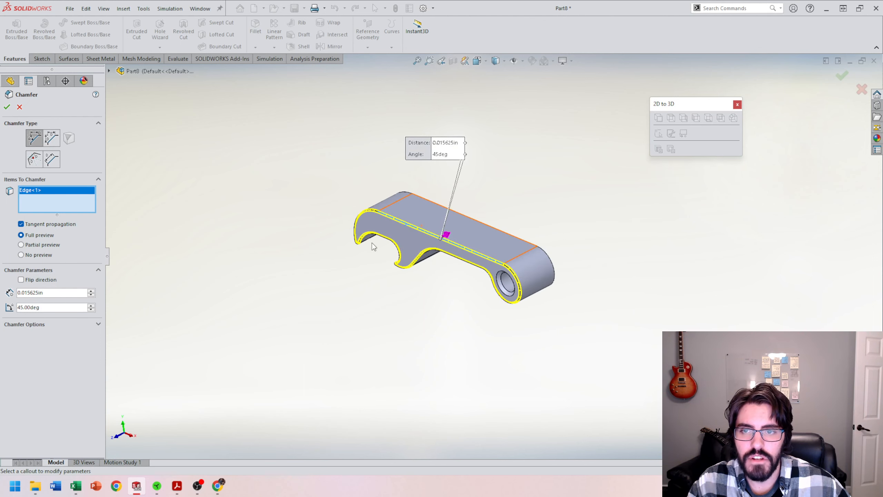
pyautogui.moveTo(332, 215); pyautogui.dragTo(383, 224, button='middle')
pyautogui.scroll(-3, 460, 213)
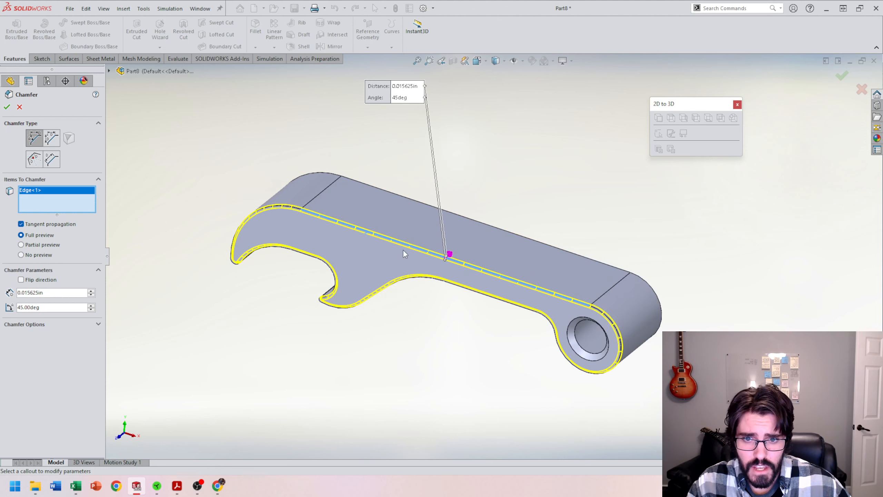
# - Compare the chamfer preview without and with Tangent propagation, keep it enabled, and complete the chamfer with the matching edge of the back face added
pyautogui.click(21, 223)
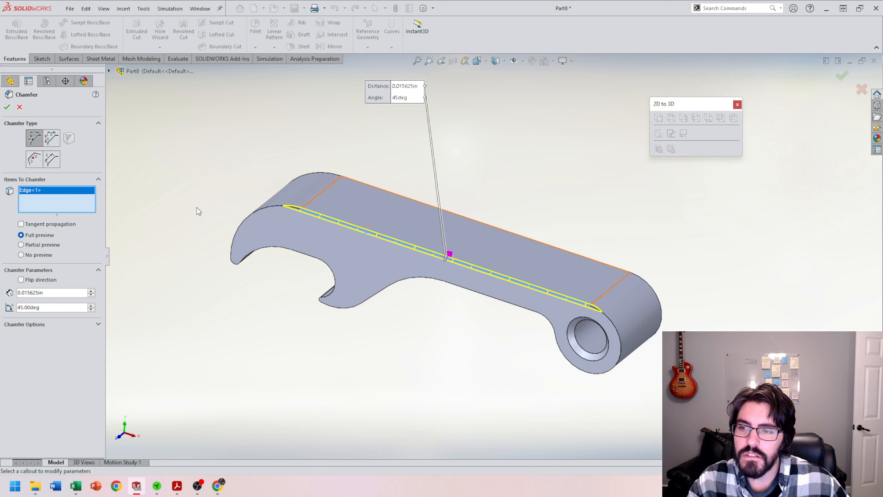
pyautogui.click(21, 223)
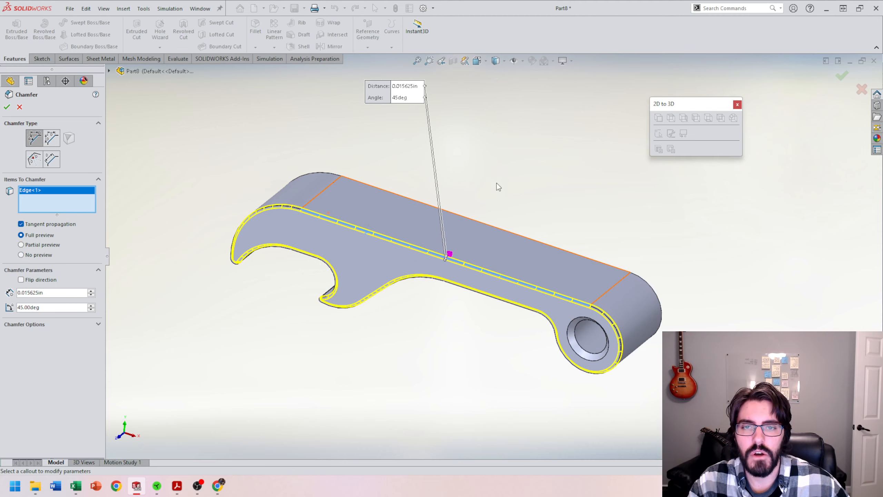
pyautogui.moveTo(497, 183); pyautogui.dragTo(410, 177, button='middle')
pyautogui.click(511, 189)
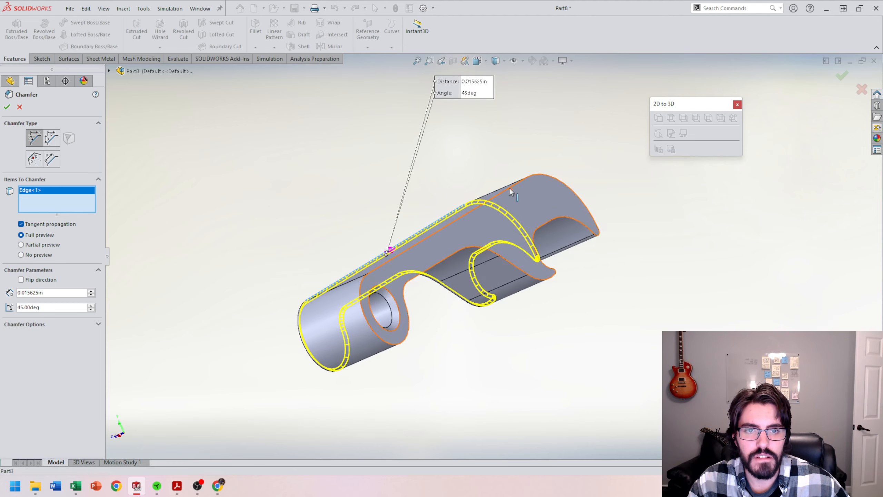
pyautogui.moveTo(511, 189); pyautogui.dragTo(550, 200, button='middle')
pyautogui.click(7, 107)
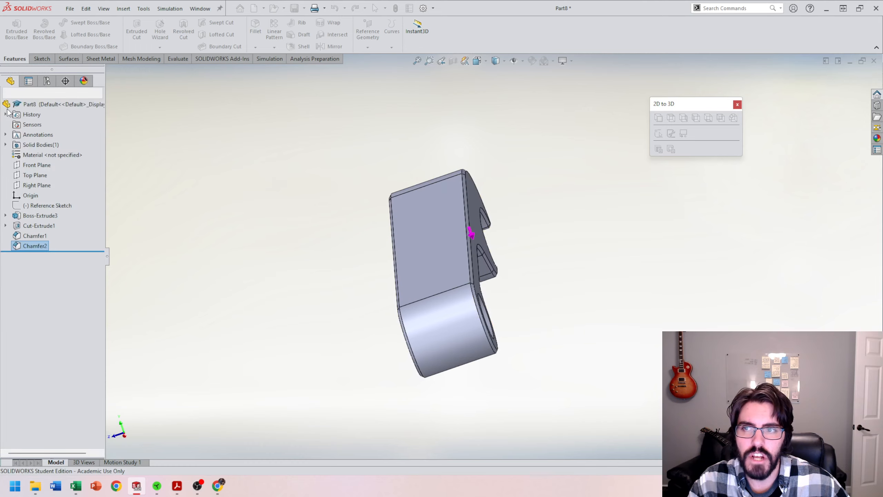
# - Show the Reference Sketch over the part in the front view and compare the chamfered outline and hole with it
pyautogui.press('space')
pyautogui.click(376, 267)
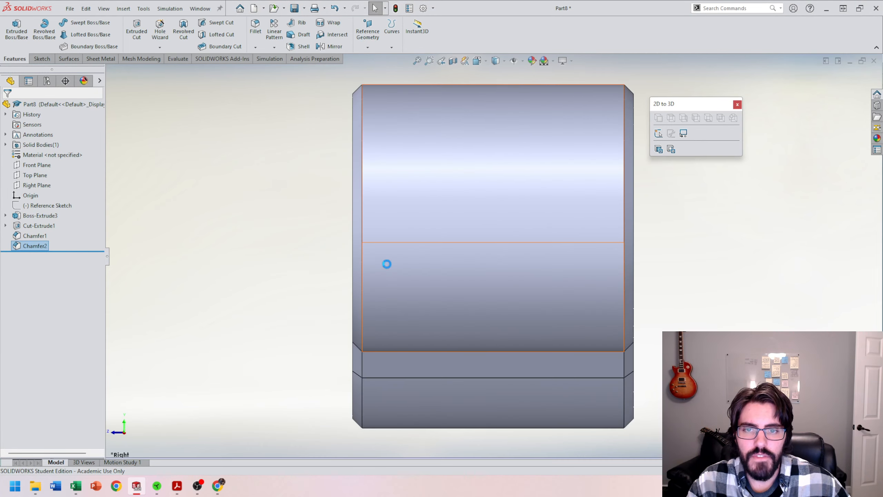
pyautogui.press('space')
pyautogui.click(369, 265)
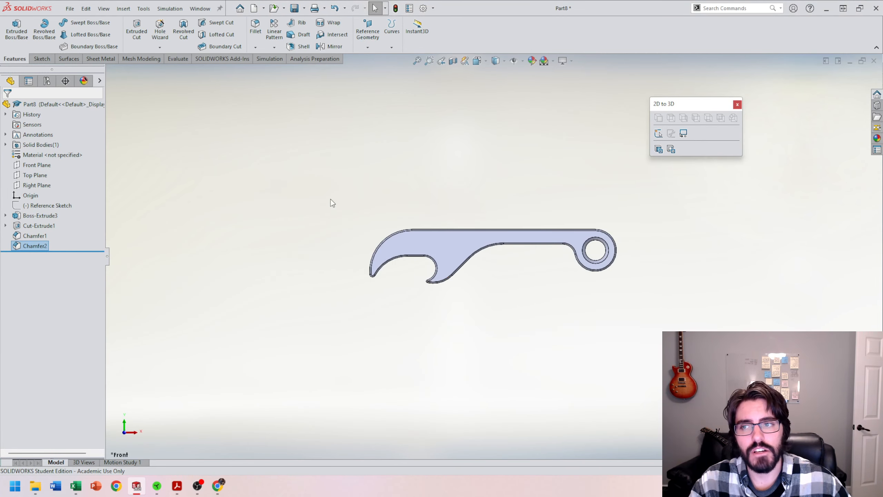
pyautogui.rightClick(47, 205)
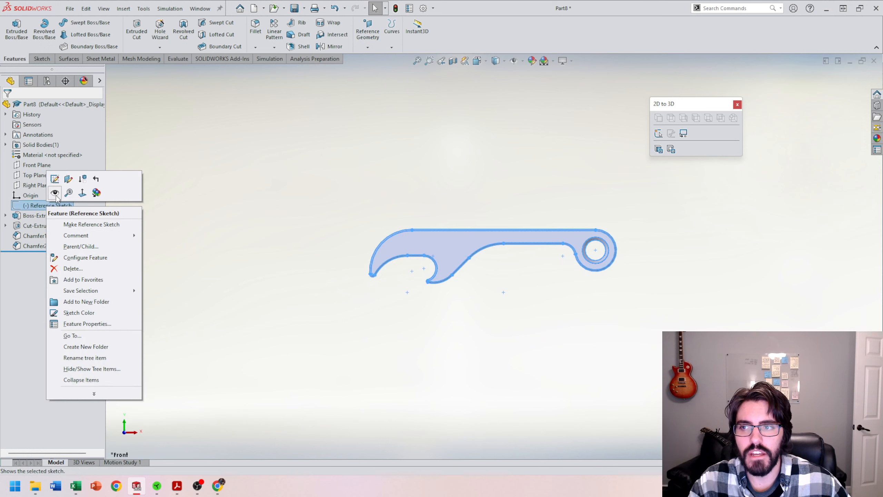
pyautogui.click(55, 193)
pyautogui.scroll(2, 519, 260)
pyautogui.scroll(-5, 518, 244)
pyautogui.scroll(-2, 518, 232)
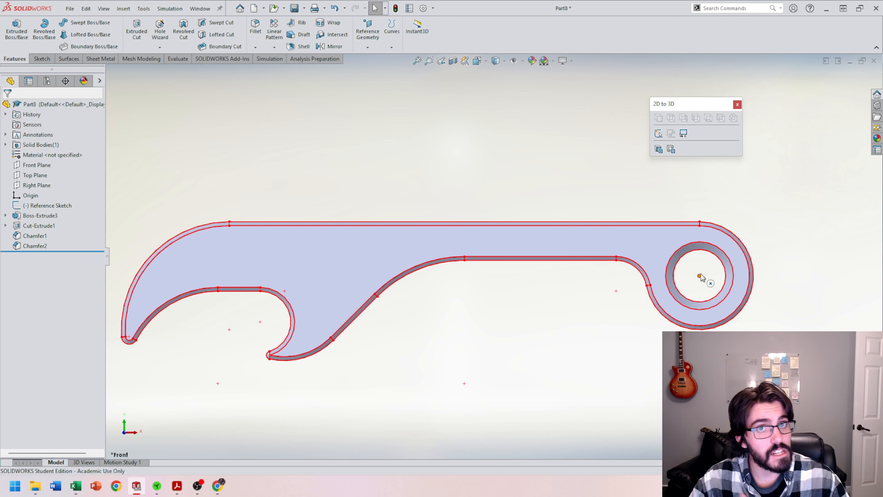
pyautogui.scroll(3, 490, 258)
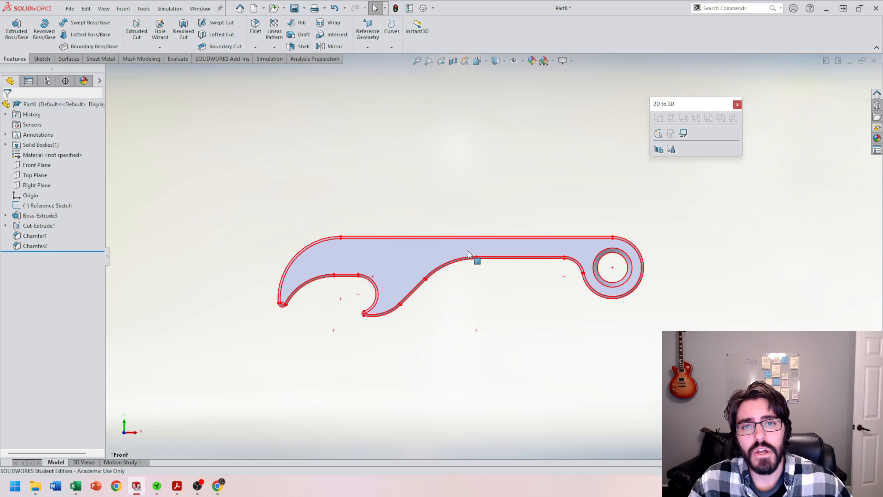